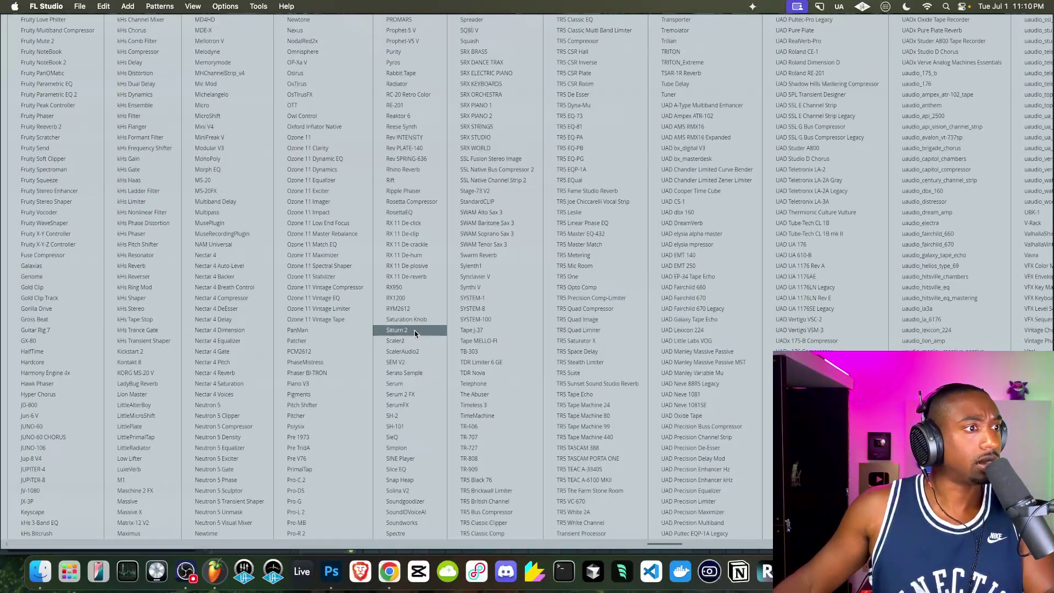
- Load the Rev SPRING-636 reverb on mixer insert 2 and name the track REVERB
{"action": "left_click", "coordinate": [417, 160]}
{"action": "left_click_drag", "start_coordinate": [380, 100], "coordinate": [702, 126]}
{"action": "double_click", "coordinate": [267, 291]}
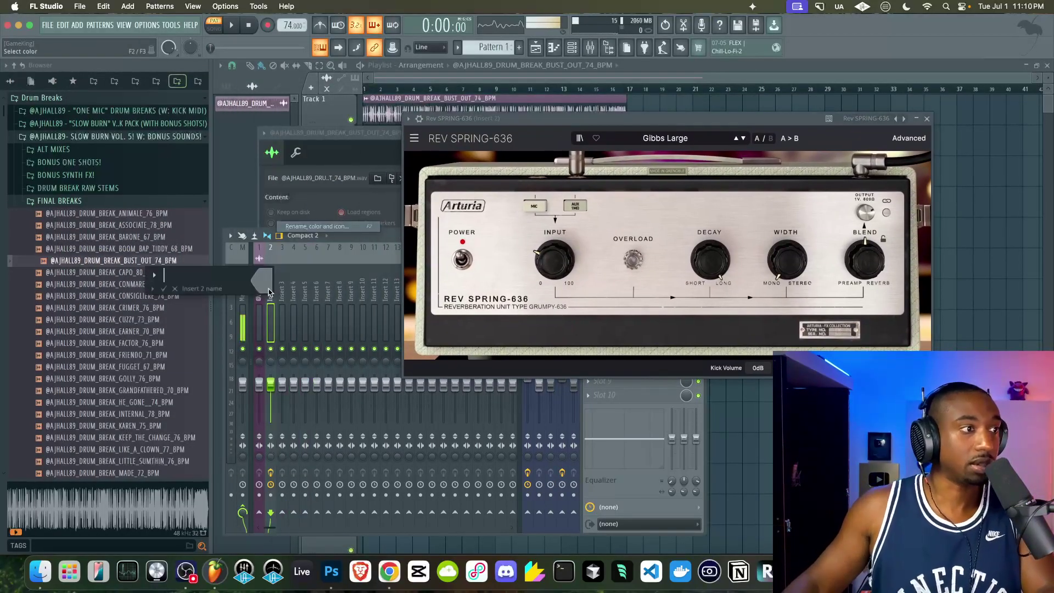
{"action": "type", "text": "REVERB"}
{"action": "key", "text": "Return"}
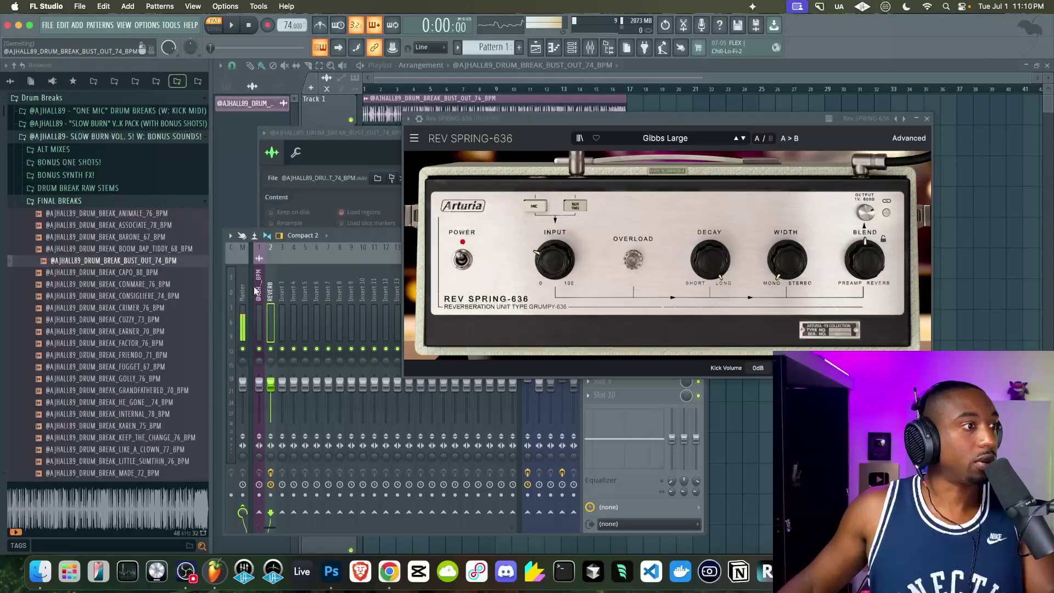
- Set the drum break track's send to the REVERB track to 26% during playback
{"action": "left_click", "coordinate": [257, 291]}
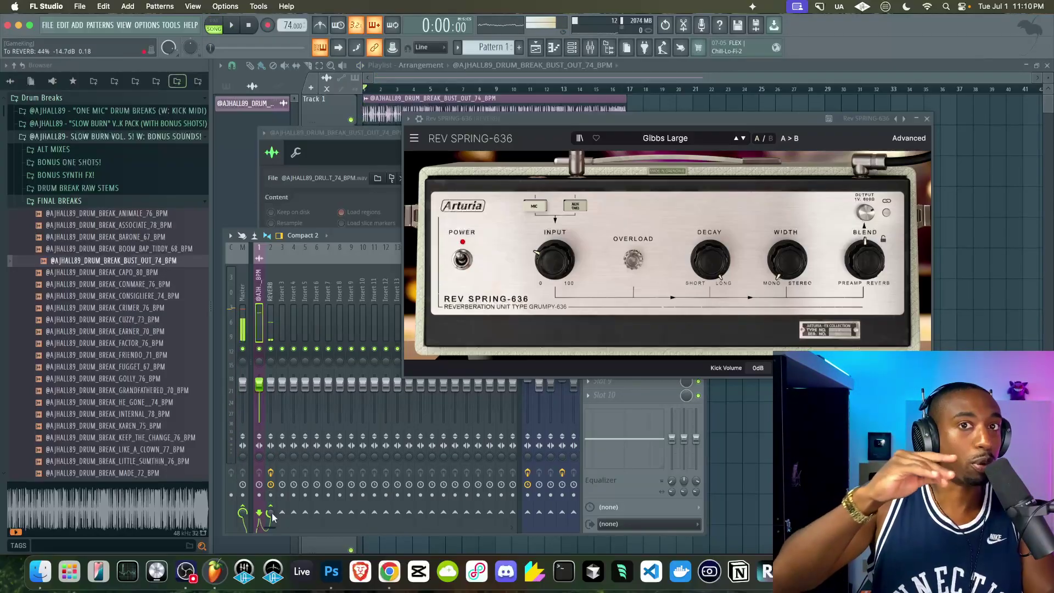
{"action": "key", "text": "space"}
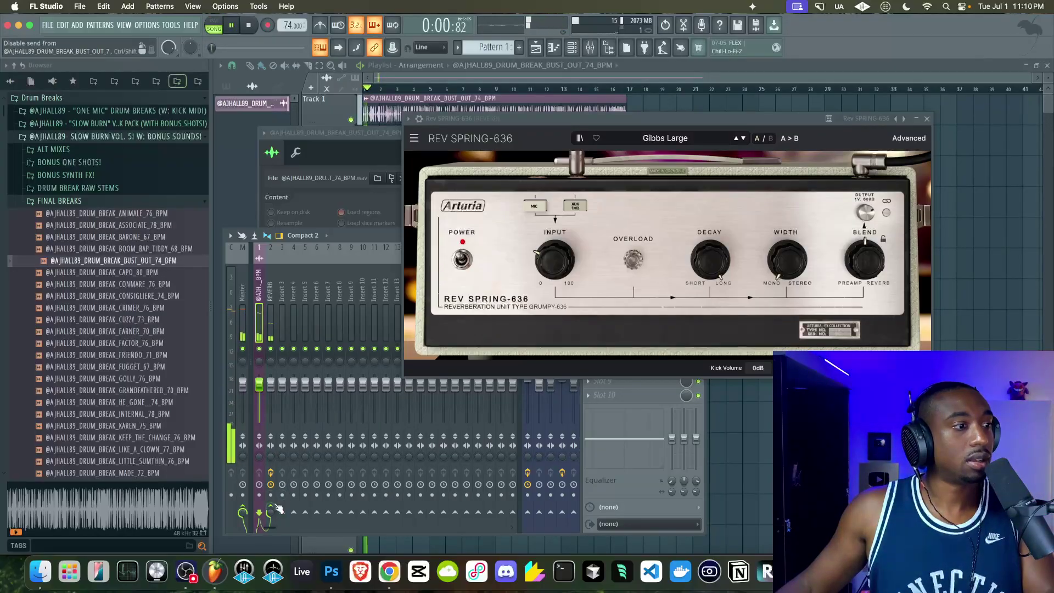
{"action": "left_click_drag", "start_coordinate": [271, 514], "coordinate": [271, 523]}
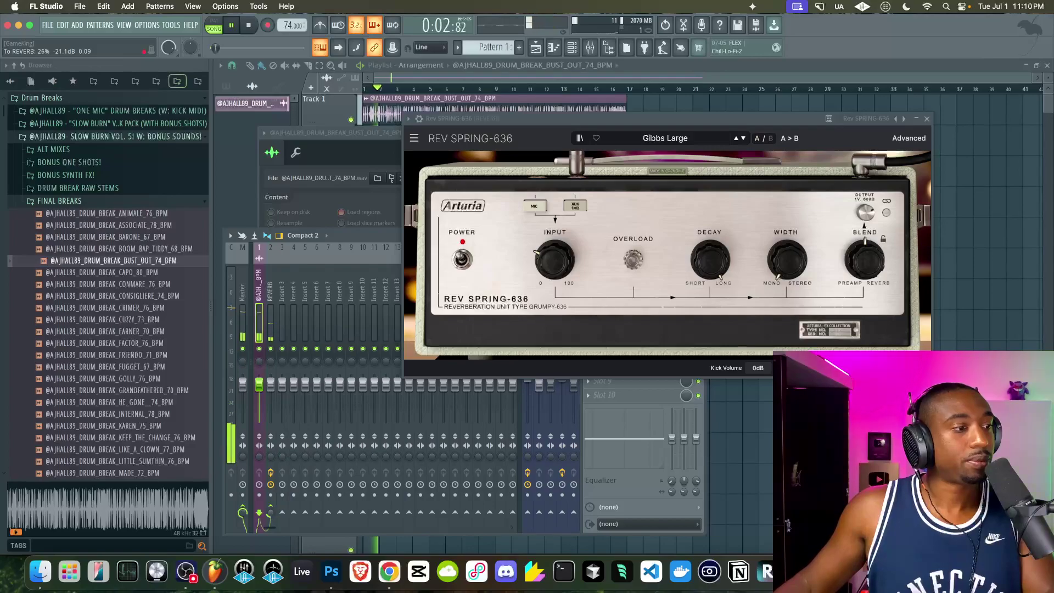
{"action": "left_click", "coordinate": [790, 477]}
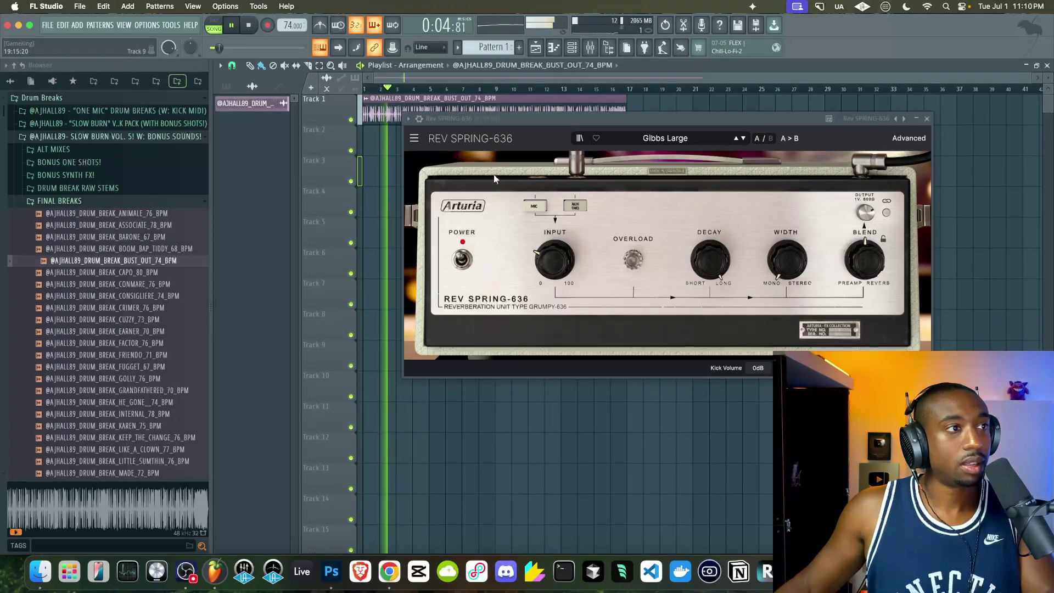
{"action": "key", "text": "space"}
- Set the drum break clip's time stretching mode to Stretch and slow the project tempo to 72 BPM
{"action": "double_click", "coordinate": [478, 99]}
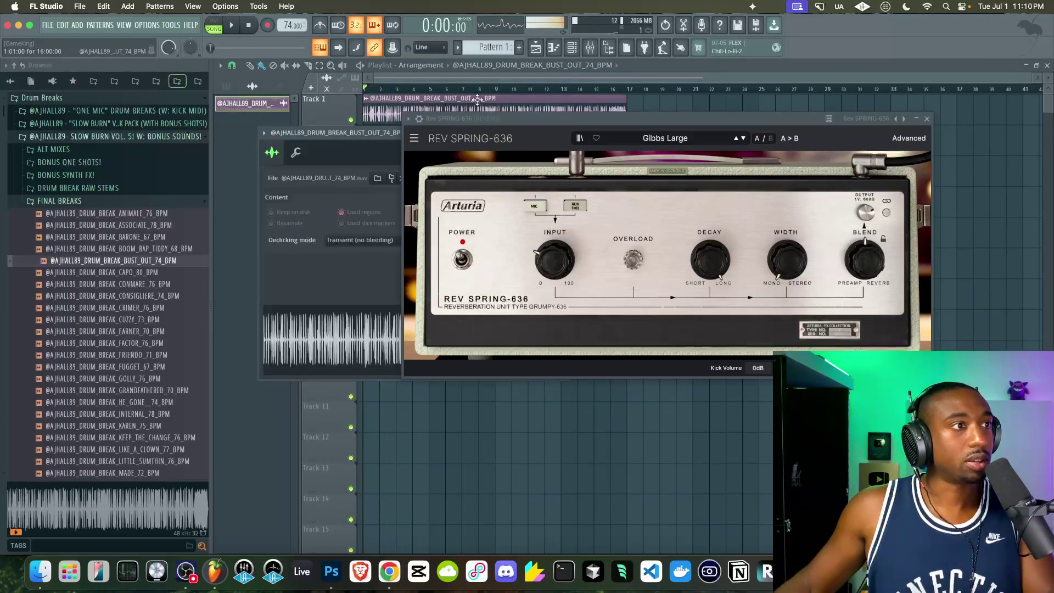
{"action": "left_click", "coordinate": [927, 119]}
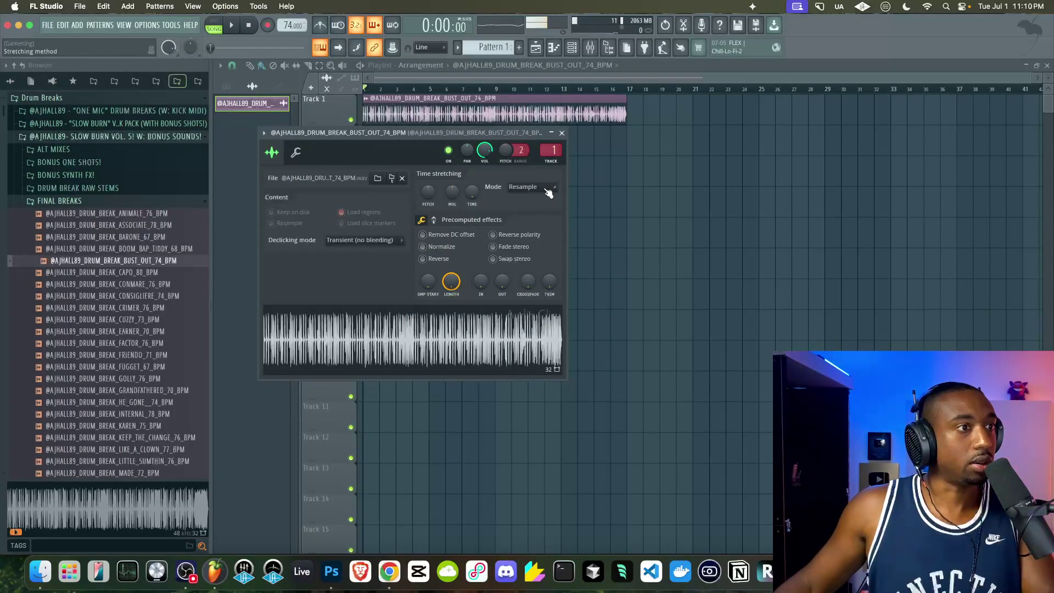
{"action": "left_click", "coordinate": [530, 187]}
{"action": "left_click", "coordinate": [524, 218]}
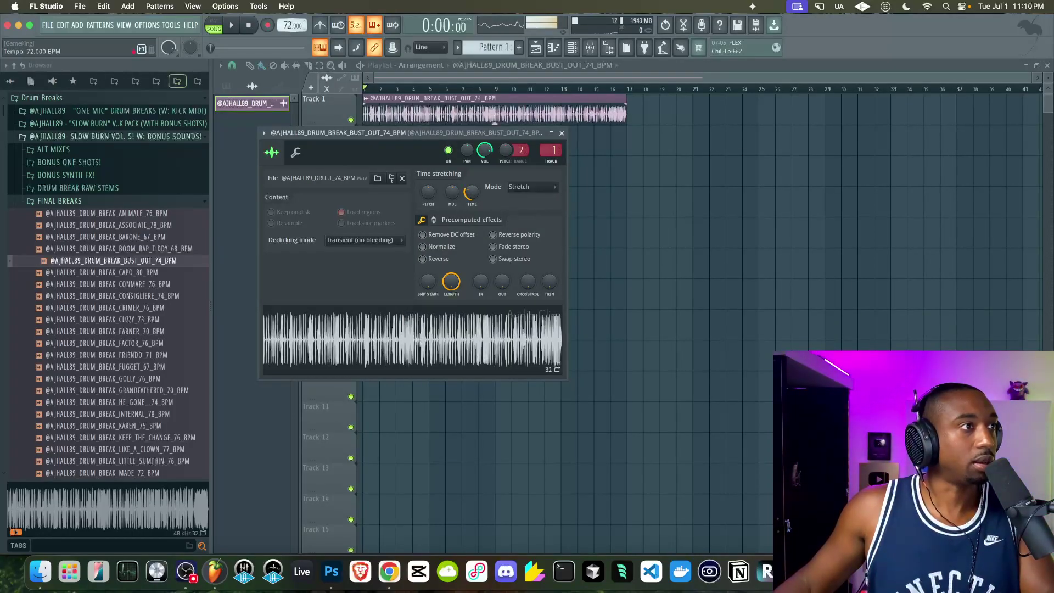
{"action": "key", "text": "space"}
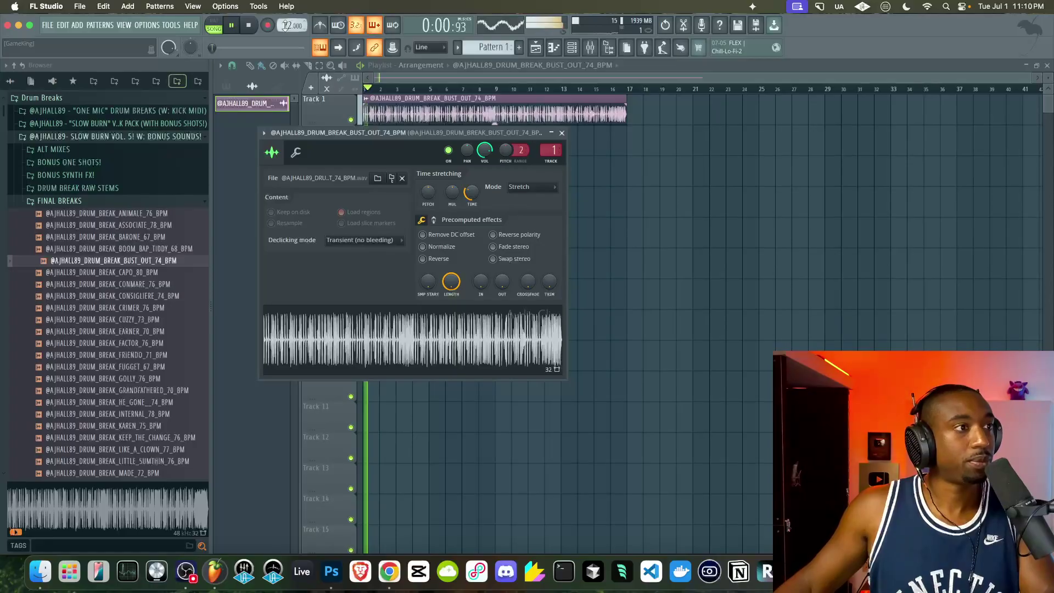
{"action": "left_click", "coordinate": [562, 133]}
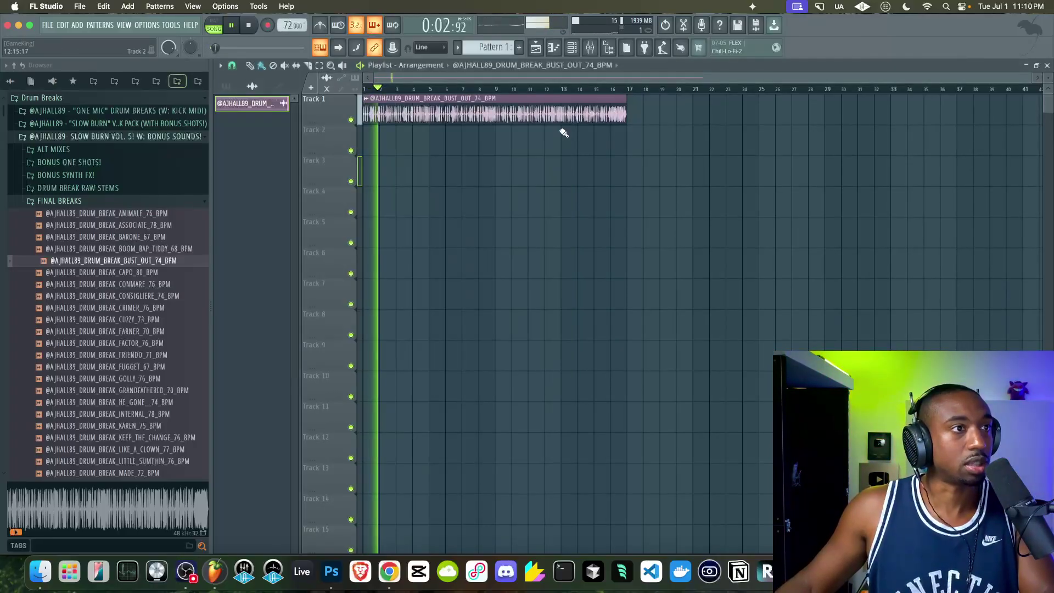
- Show the Unsorted channels in the channel rack and add an Xpand!2 instrument
{"action": "key", "text": "F6"}
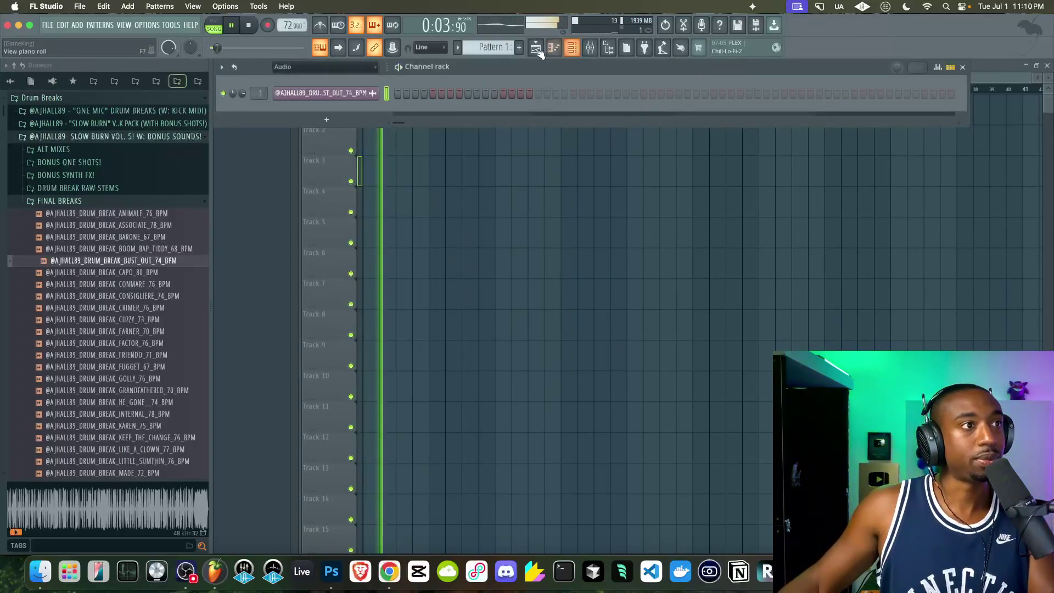
{"action": "left_click", "coordinate": [346, 67]}
{"action": "left_click", "coordinate": [324, 108]}
{"action": "key", "text": "space"}
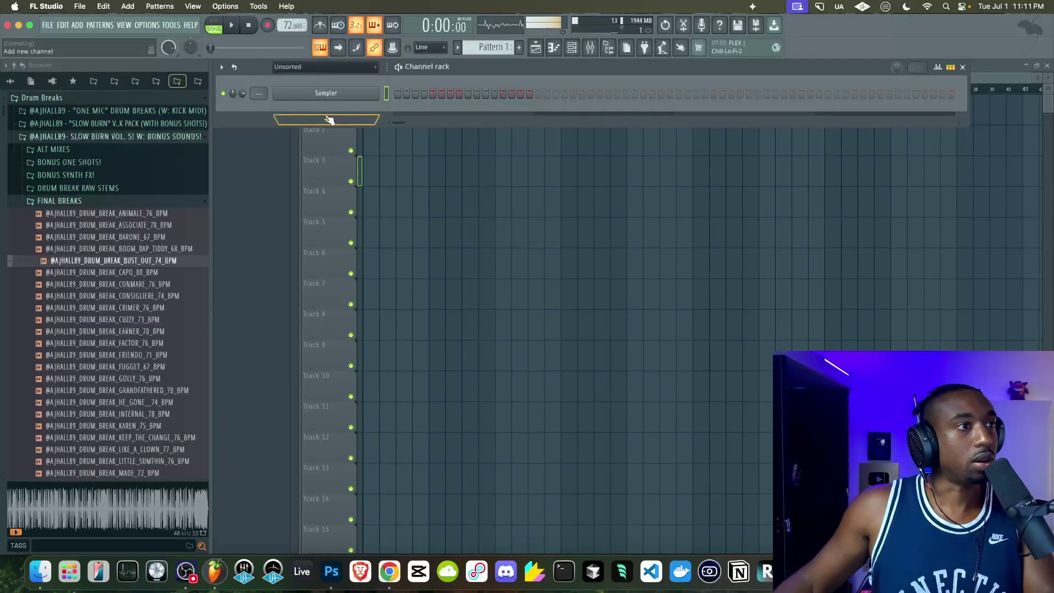
{"action": "left_click", "coordinate": [329, 120]}
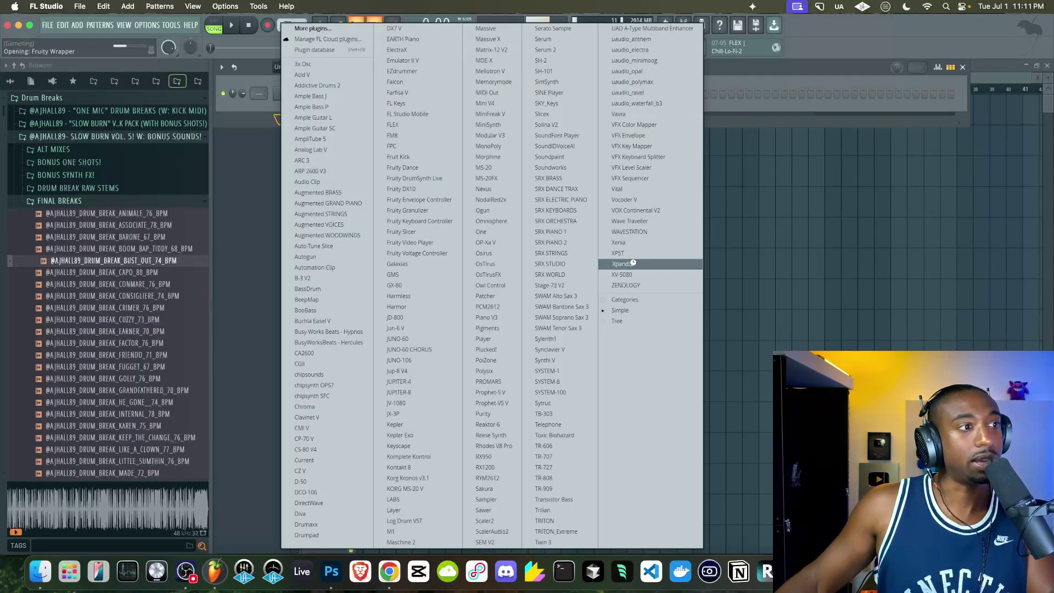
{"action": "key", "text": "Return"}
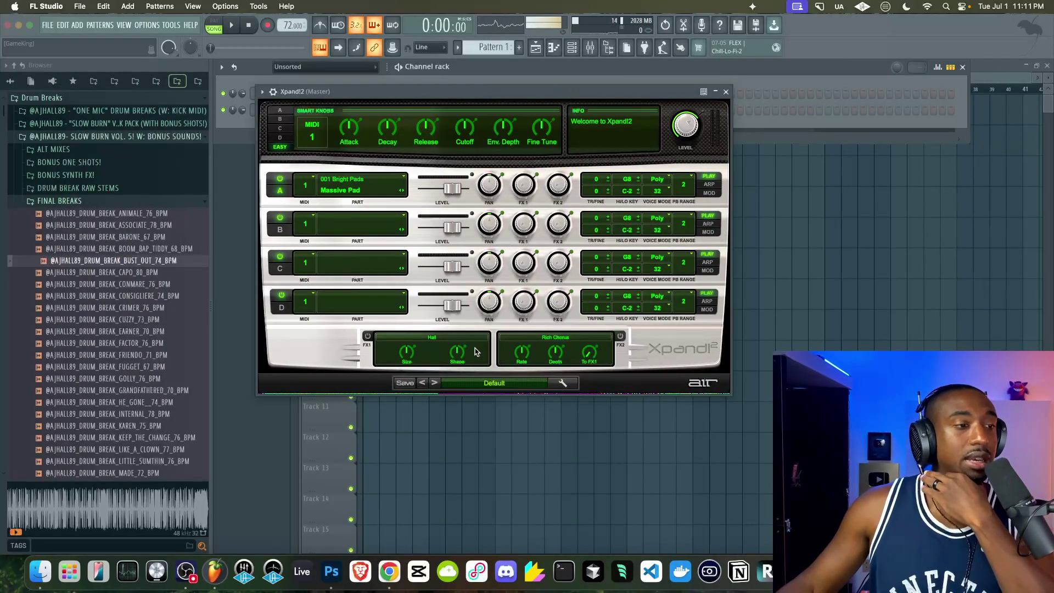
- Load the Vibraphone preset from the Mallets category in Xpand!2 and turn its FX1 effect off
{"action": "left_click", "coordinate": [477, 383]}
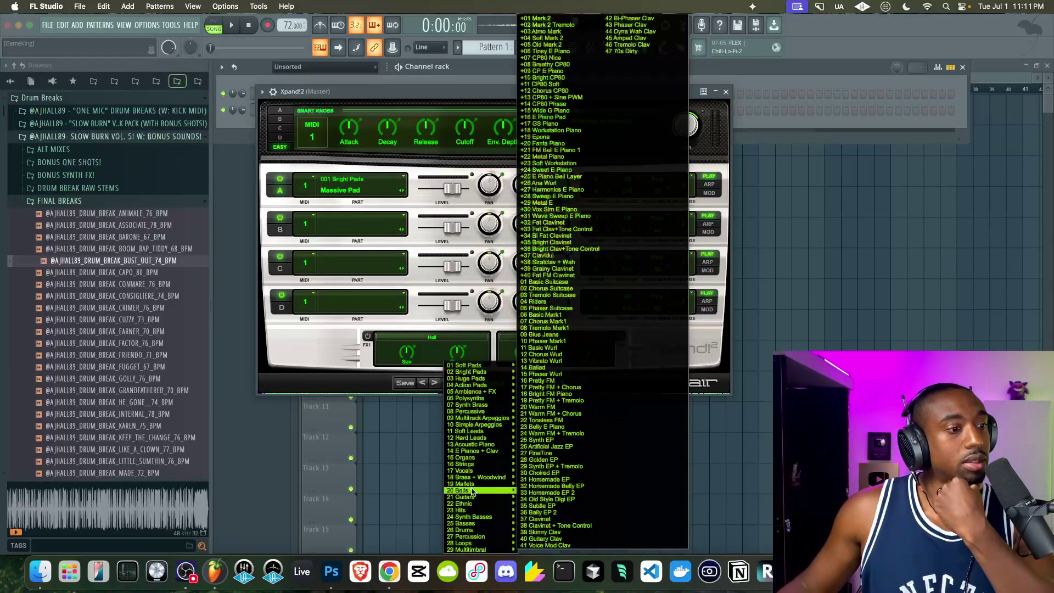
{"action": "mouse_move", "coordinate": [483, 504]}
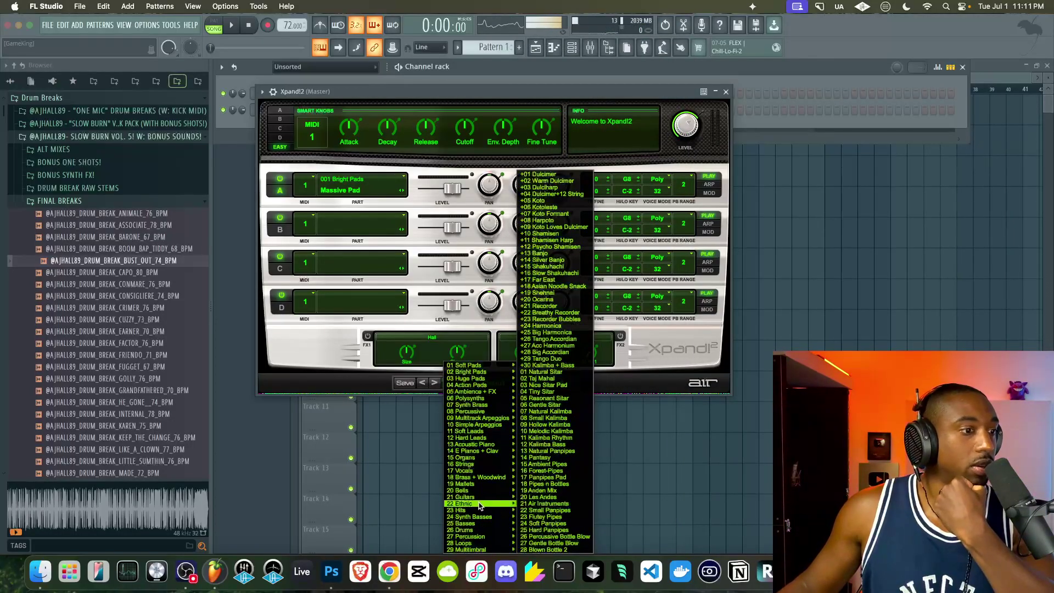
{"action": "mouse_move", "coordinate": [494, 484]}
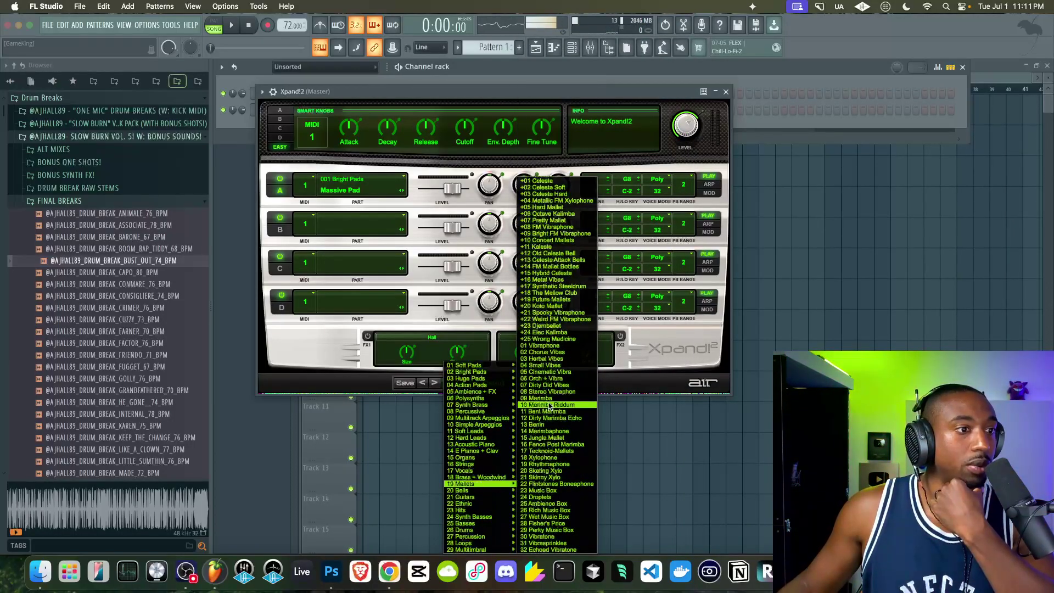
{"action": "left_click", "coordinate": [551, 345]}
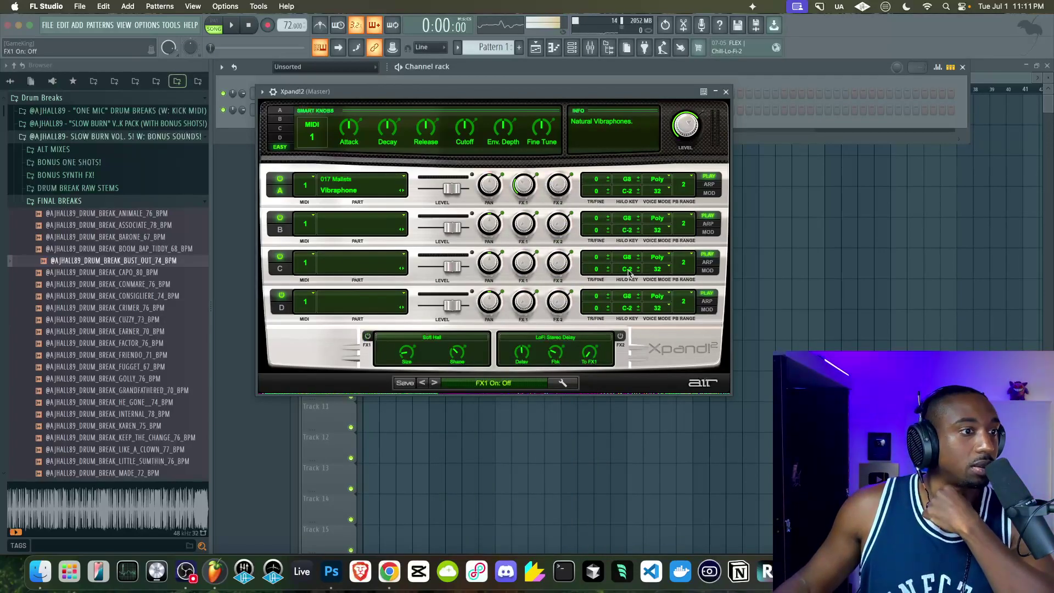
{"action": "left_click", "coordinate": [726, 93]}
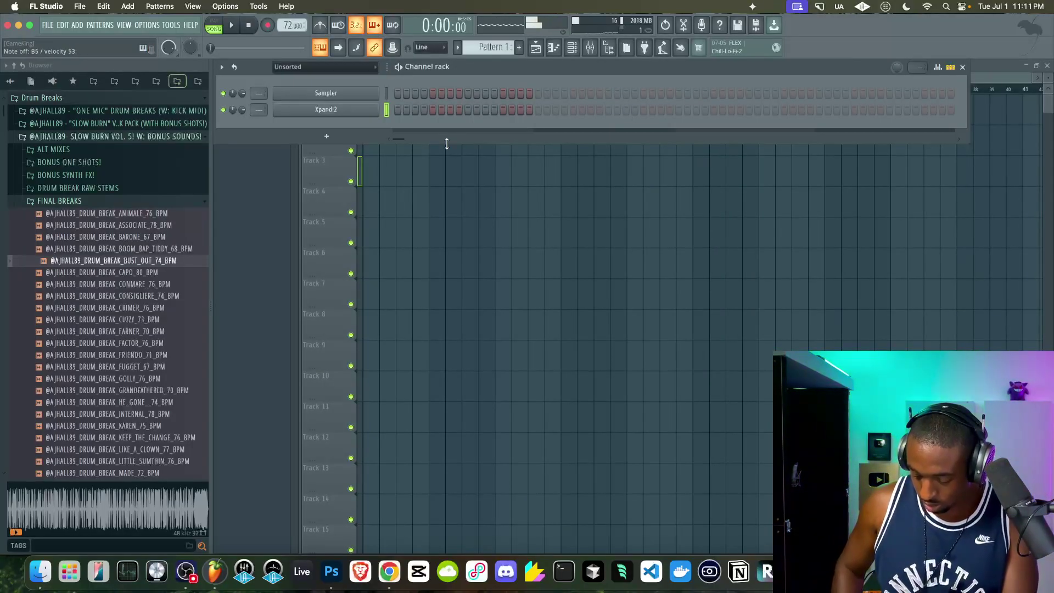
- Open the piano roll for Xpand!2 and record a vibraphone part over the 16-bar drum break
{"action": "left_click", "coordinate": [592, 54]}
{"action": "left_click", "coordinate": [700, 236]}
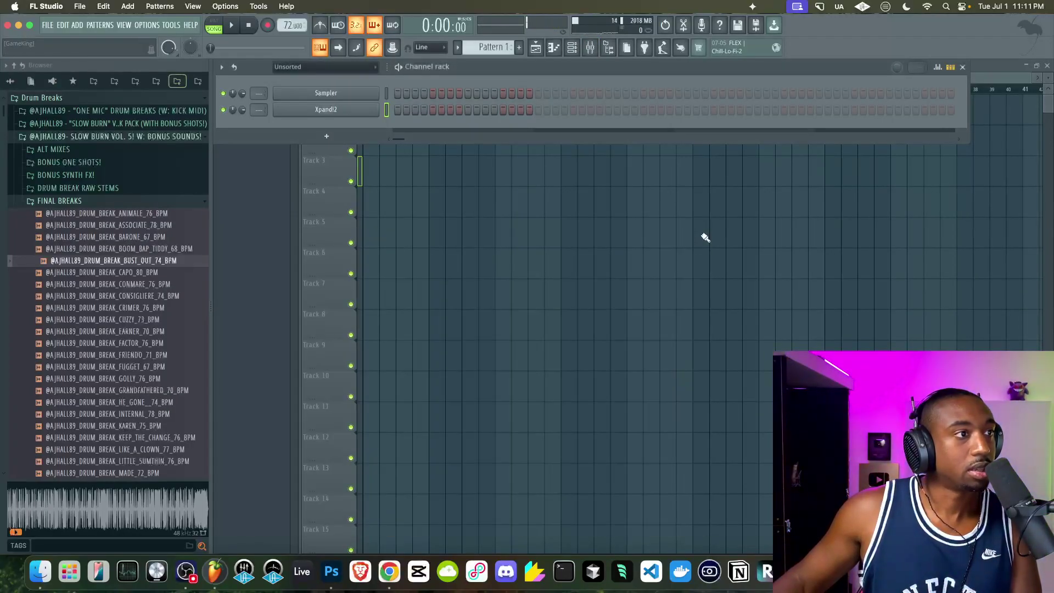
{"action": "right_click", "coordinate": [381, 102]}
{"action": "left_click", "coordinate": [400, 107]}
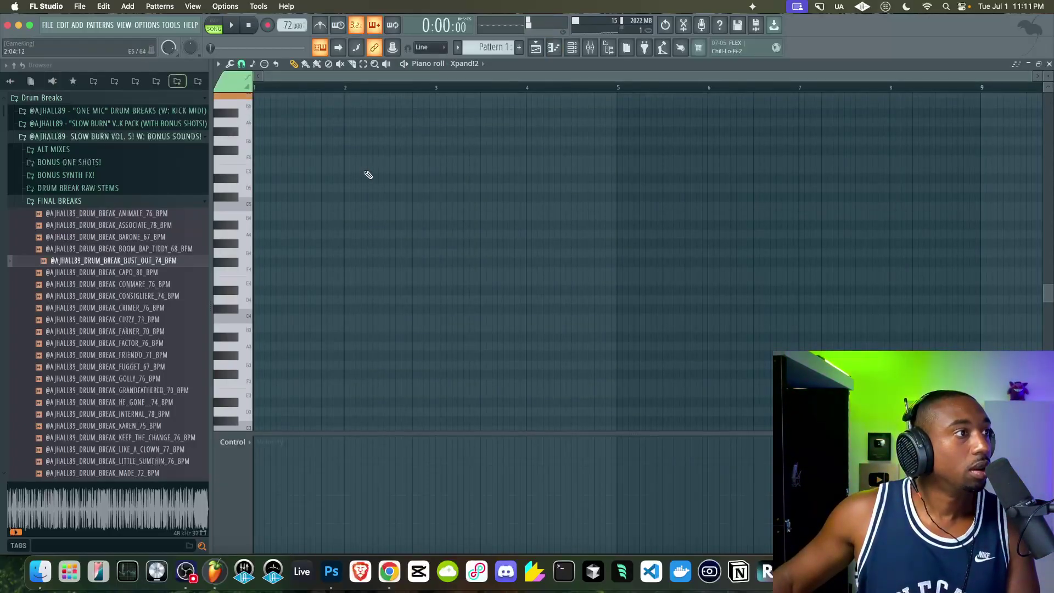
{"action": "scroll", "coordinate": [369, 174], "scroll_direction": "up", "scroll_amount": 4}
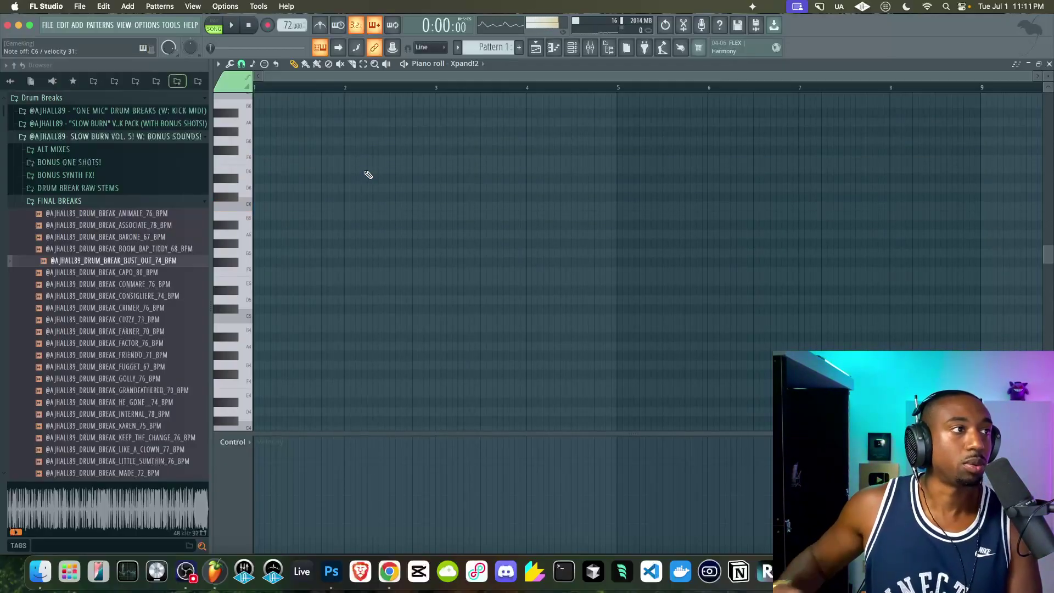
{"action": "left_click", "coordinate": [554, 47]}
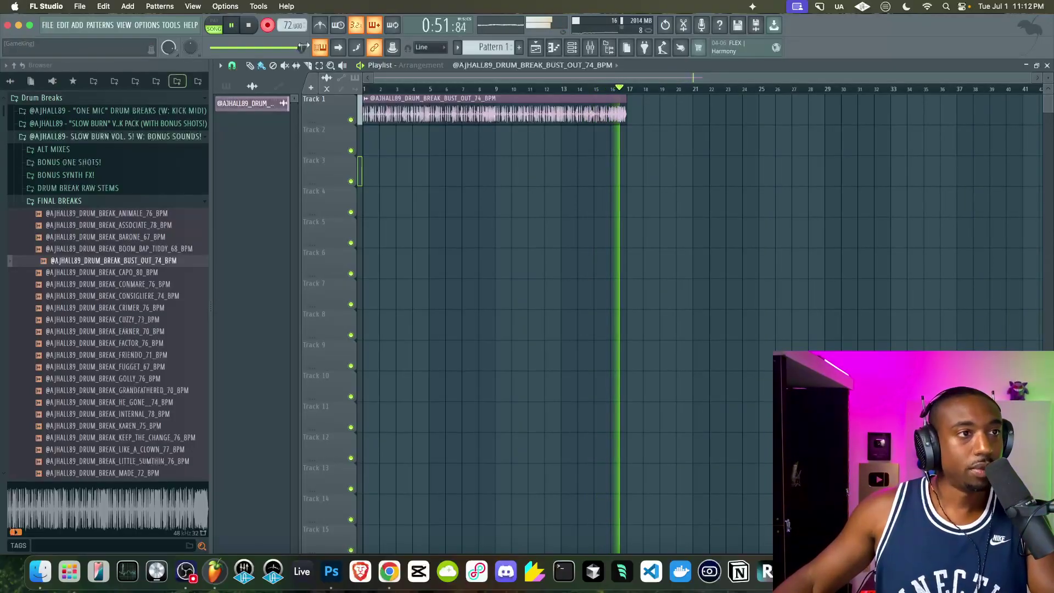
{"action": "key", "text": "space"}
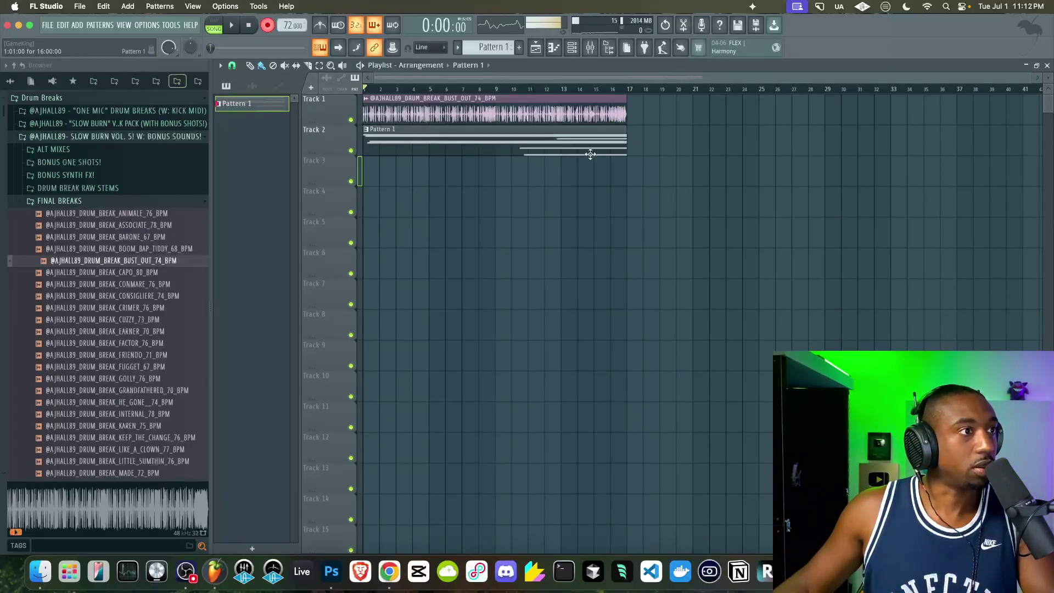
- Route the Xpand!2 channel to mixer track 3 and reposition the mixer window
{"action": "left_click", "coordinate": [573, 48]}
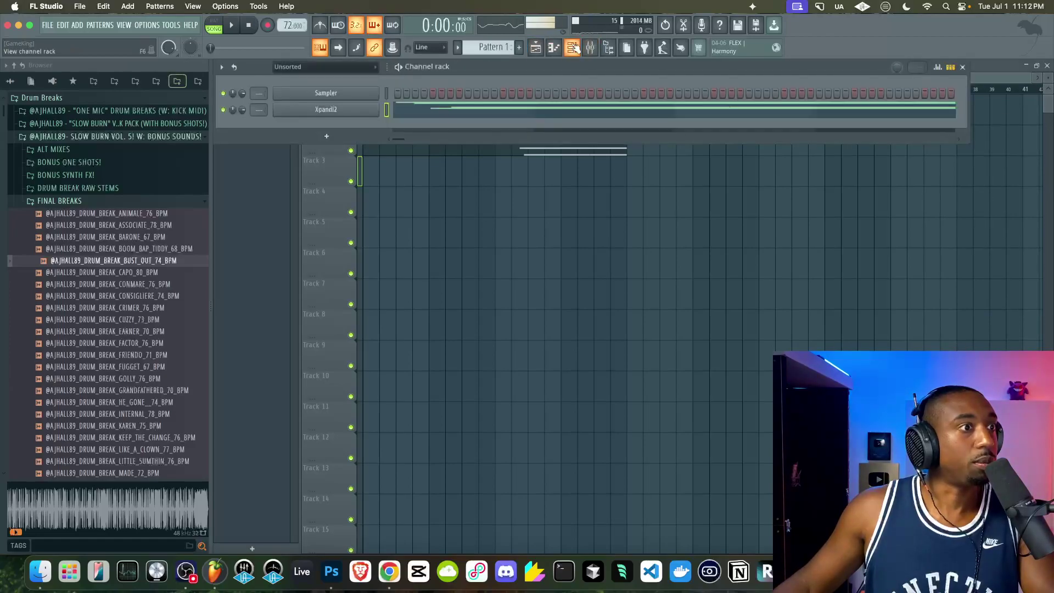
{"action": "key", "text": "ctrl+l"}
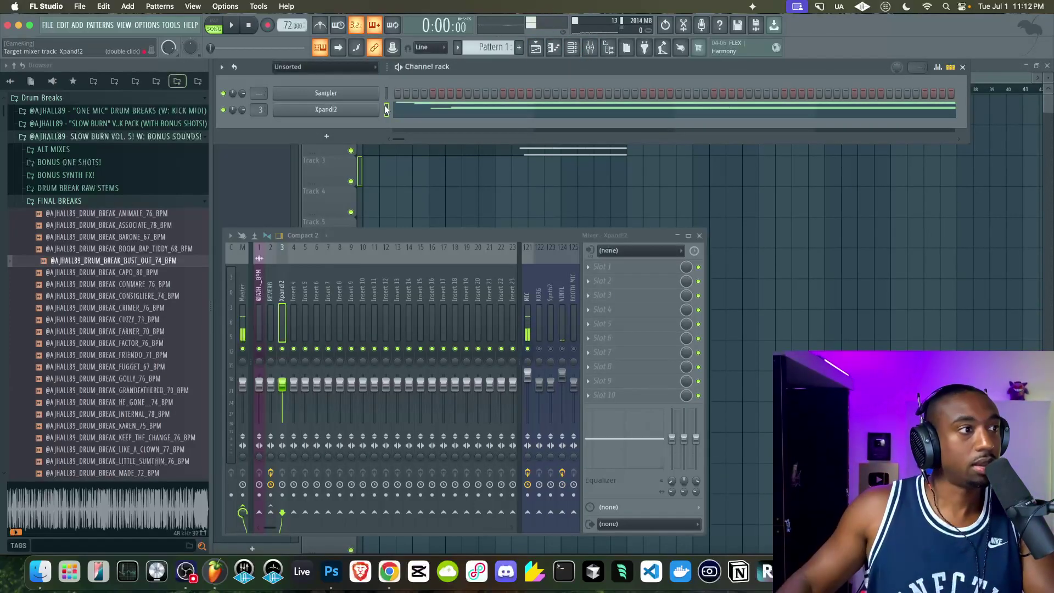
{"action": "left_click_drag", "start_coordinate": [360, 237], "coordinate": [391, 180]}
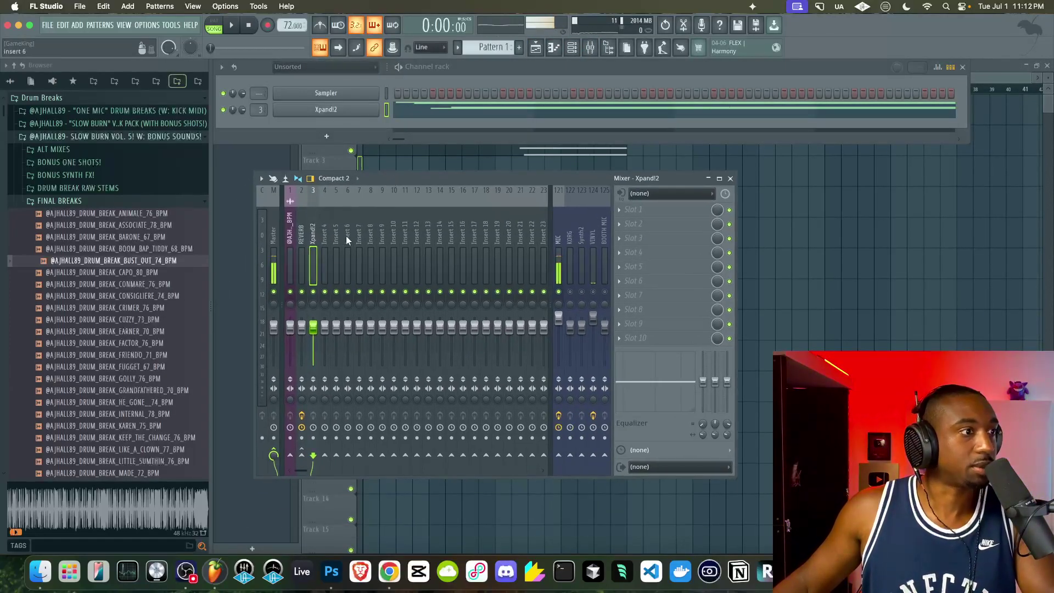
- Add Fruity Delay 3 to the Xpand!2 mixer track and set its modulation time to 59.5%
{"action": "left_click", "coordinate": [696, 212]}
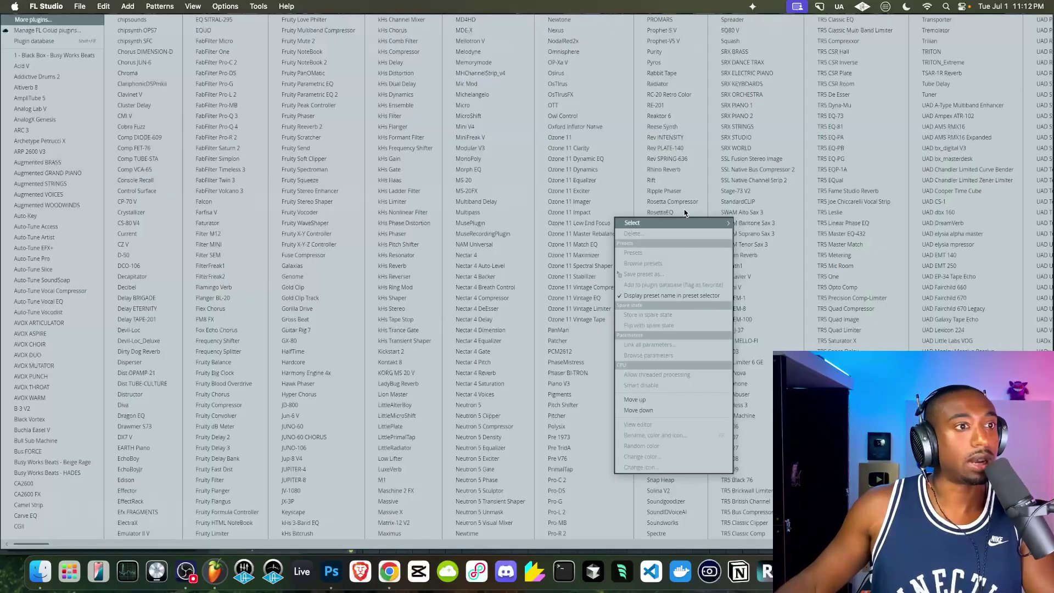
{"action": "left_click", "coordinate": [241, 449]}
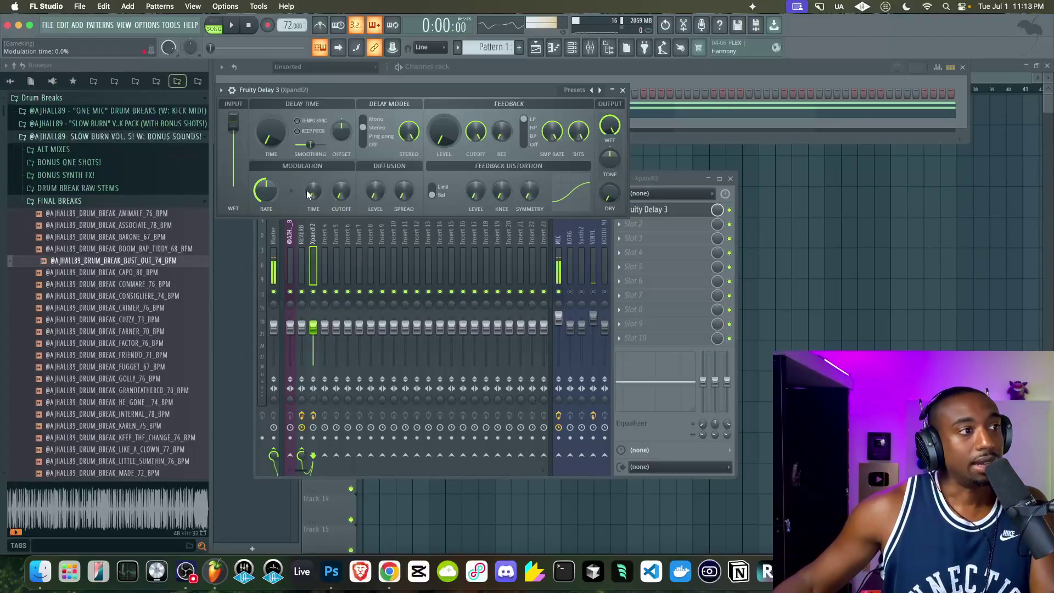
{"action": "mouse_move", "coordinate": [303, 189]}
{"action": "left_mouse_down"}
{"action": "mouse_move", "coordinate": [303, 179]}
{"action": "mouse_move", "coordinate": [311, 187]}
{"action": "left_mouse_up"}
{"action": "key", "text": "space"}
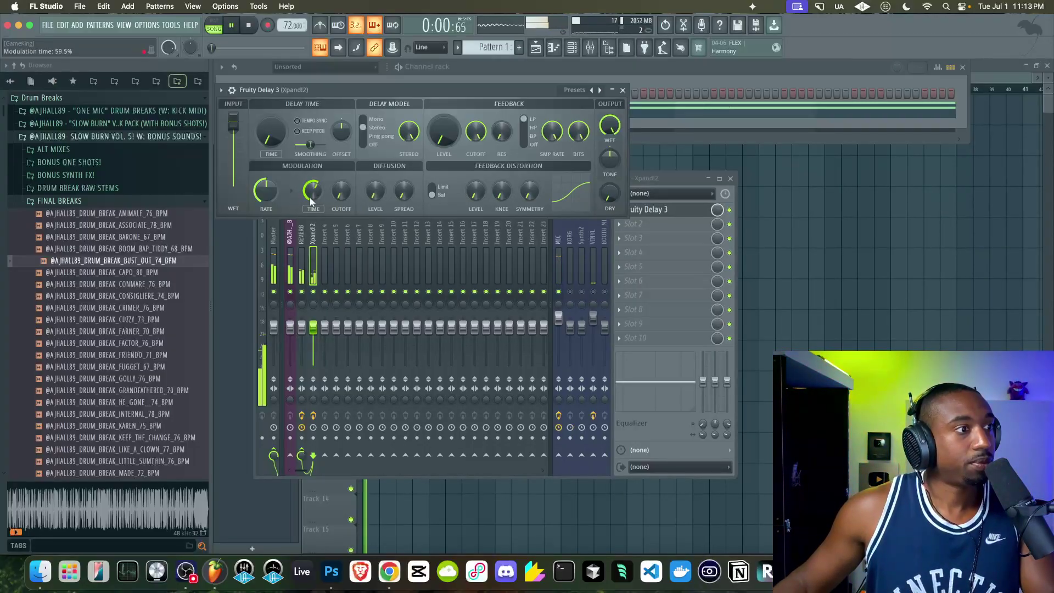
{"action": "key", "text": "space"}
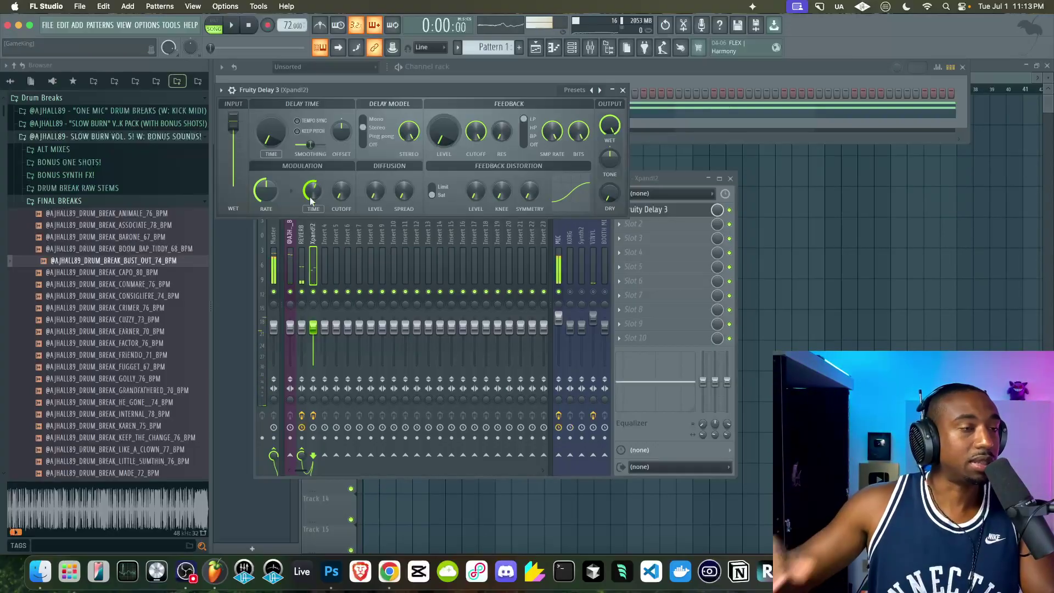
{"action": "key", "text": "space"}
- Copy the Fruity Delay 3 settings from the Xpand!2 track to the Master track and play the beat
{"action": "left_click", "coordinate": [303, 266]}
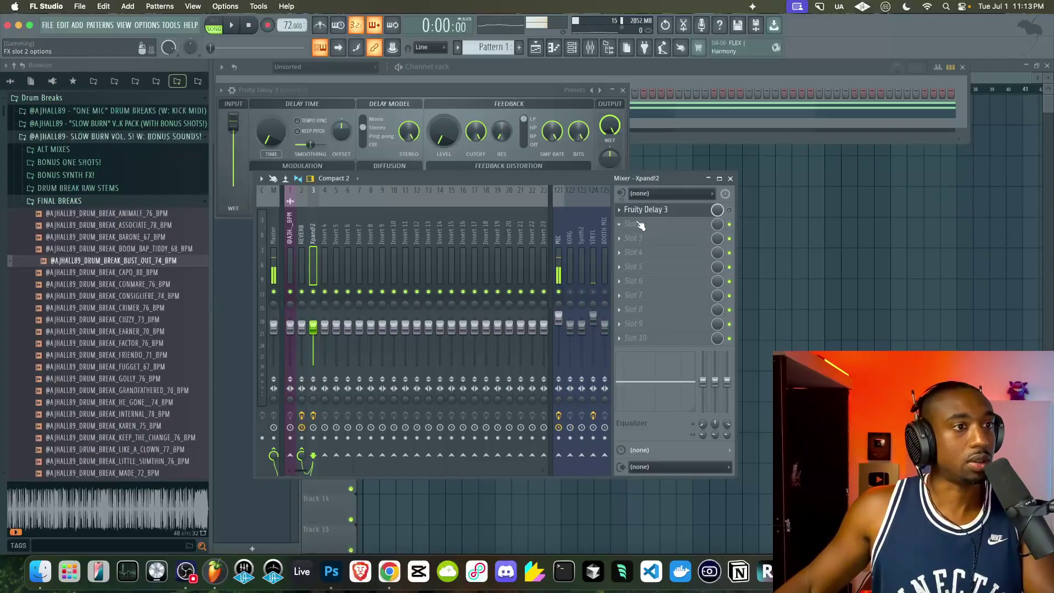
{"action": "left_click", "coordinate": [620, 211]}
{"action": "left_click_drag", "start_coordinate": [642, 274], "coordinate": [273, 247]}
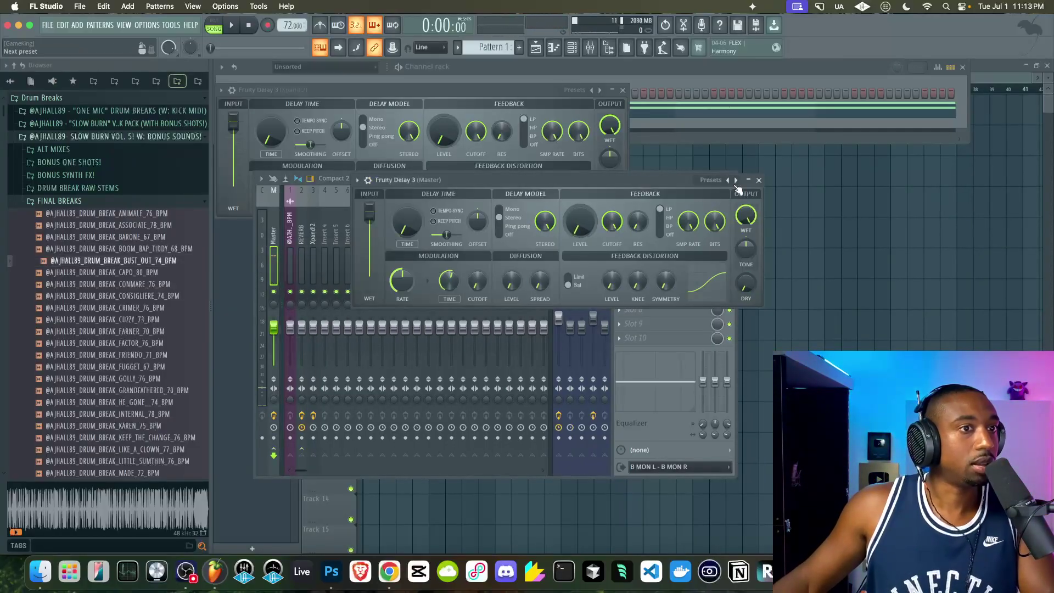
{"action": "left_click", "coordinate": [758, 183]}
{"action": "key", "text": "space"}
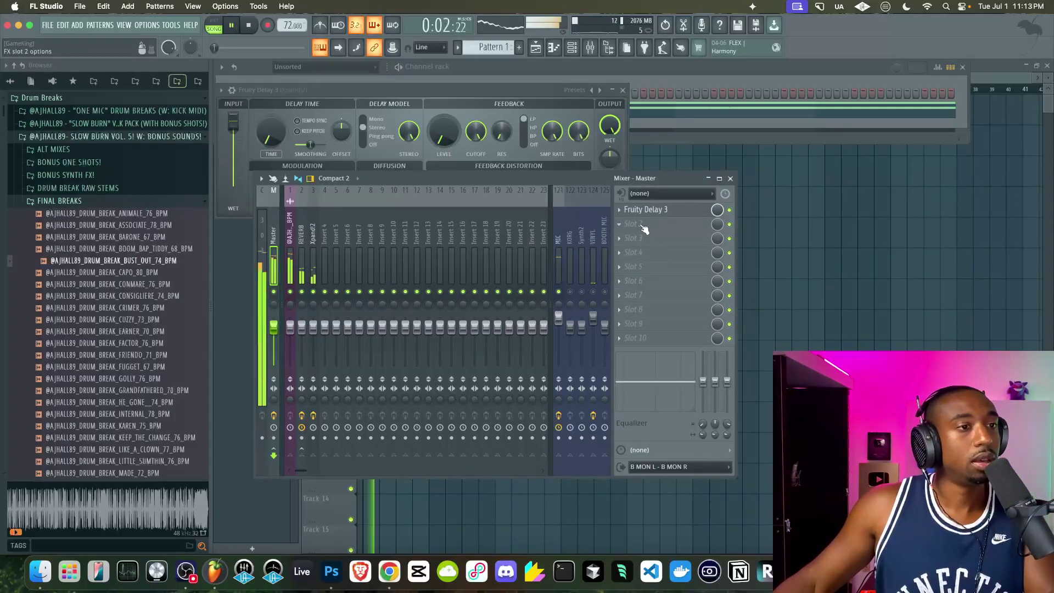
{"action": "left_click", "coordinate": [643, 229]}
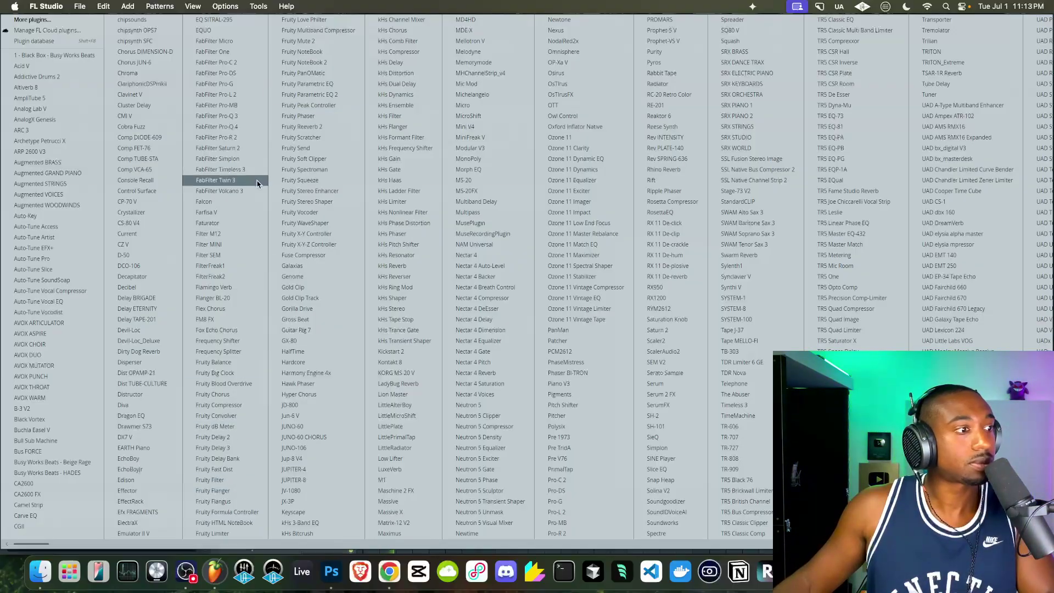
{"action": "key", "text": "Escape"}
{"action": "key", "text": "space"}
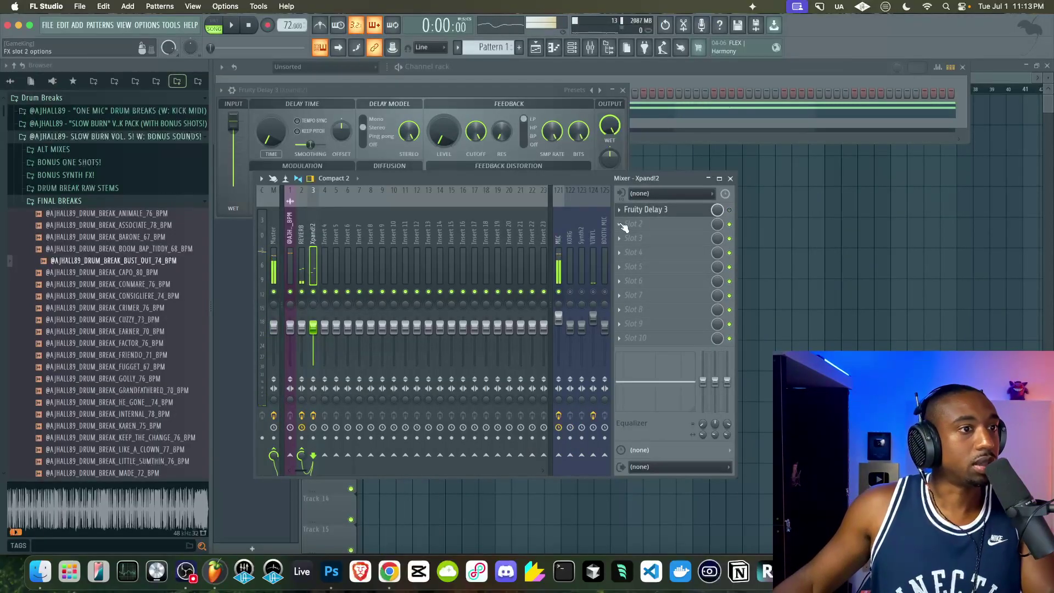
- Add Fruity Limiter to the Xpand!2 mixer track in compressor mode and set its gain to 6.9 dB
{"action": "left_click", "coordinate": [621, 228]}
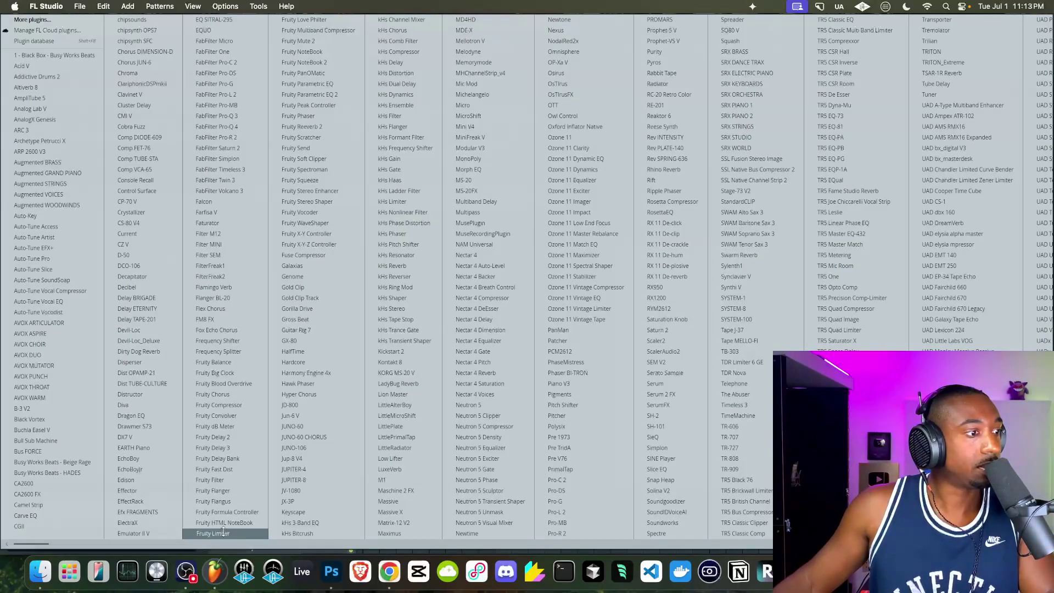
{"action": "left_click", "coordinate": [223, 532]}
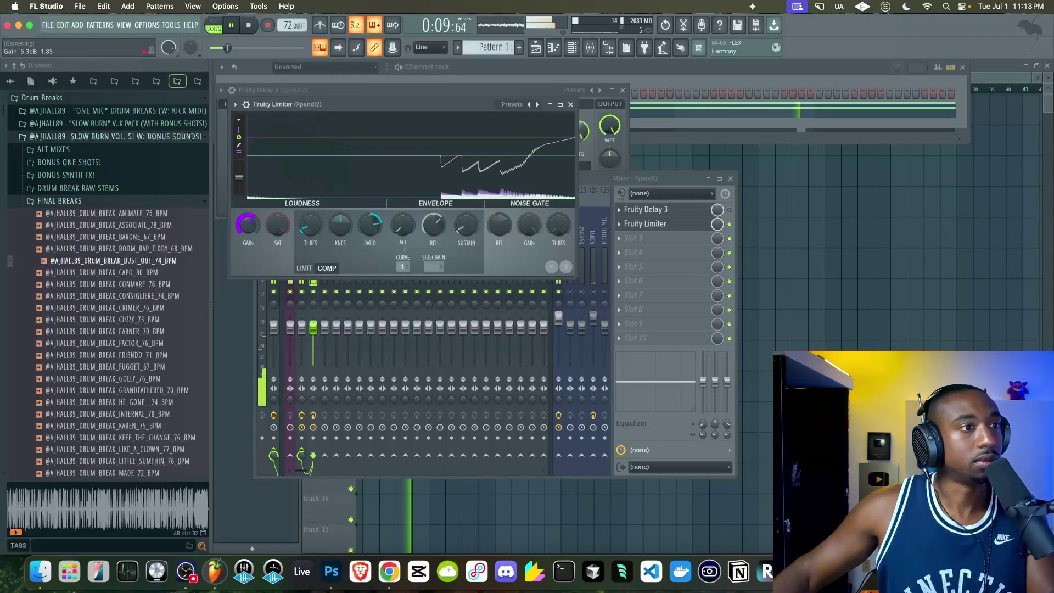
{"action": "left_click_drag", "start_coordinate": [248, 225], "coordinate": [250, 229]}
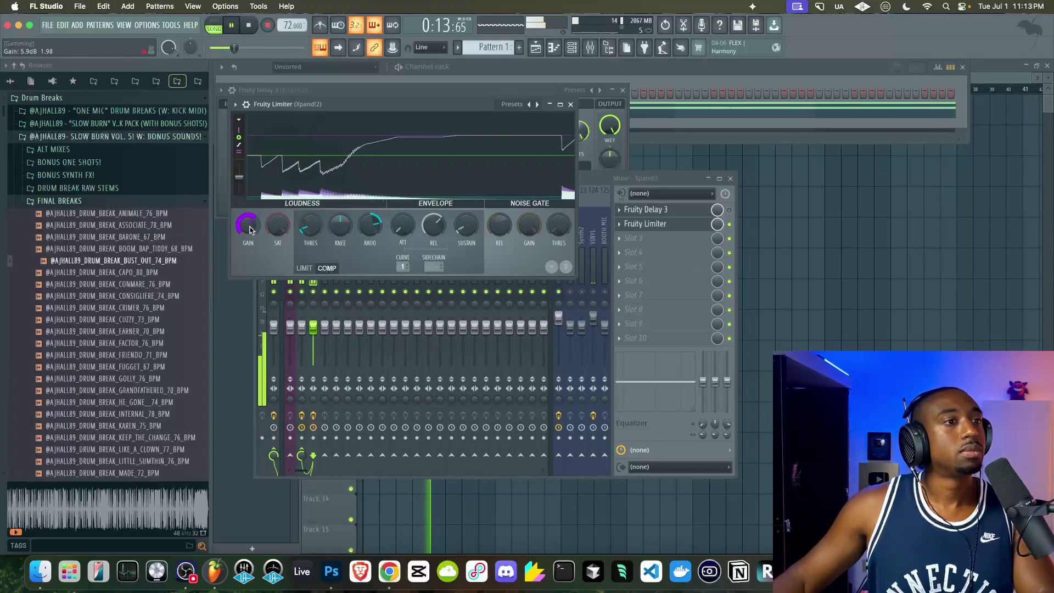
{"action": "left_click_drag", "start_coordinate": [250, 229], "coordinate": [250, 224]}
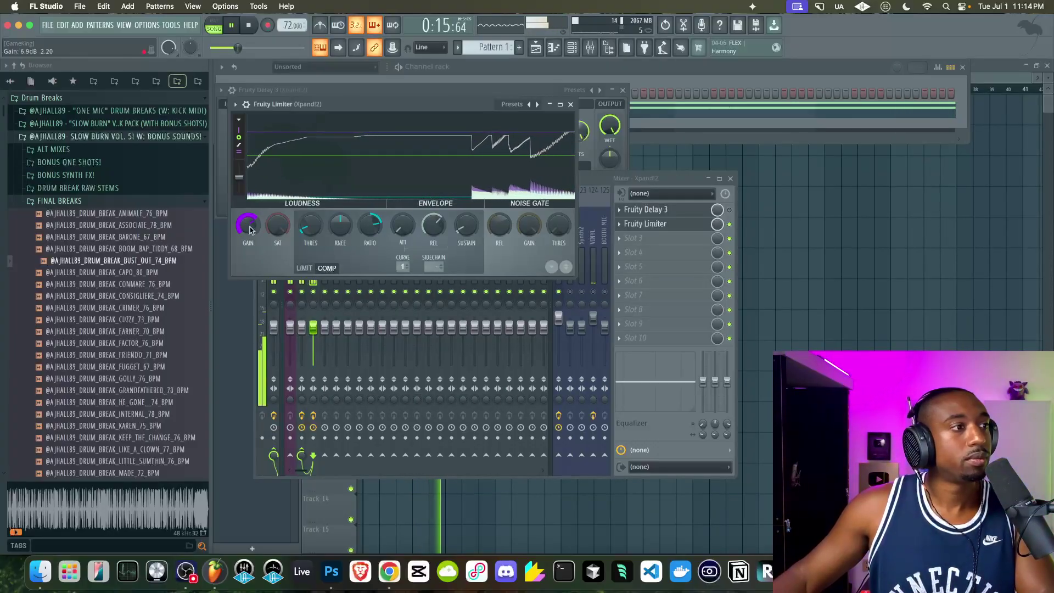
{"action": "left_click", "coordinate": [571, 104]}
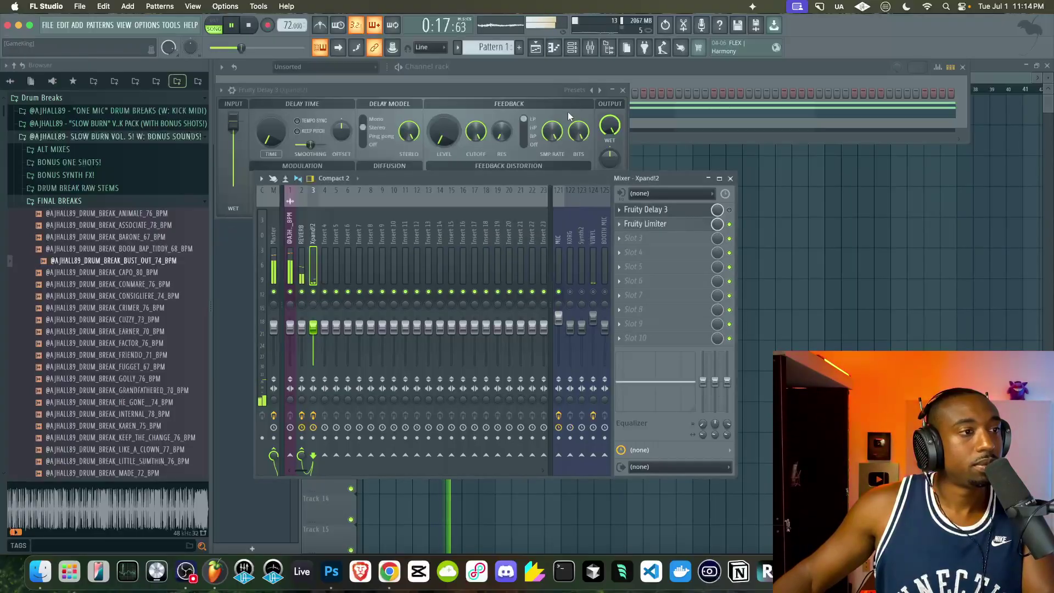
- Stop playback, collapse the FINAL BREAKS folder, open the BONUS SYNTH FX! folder and preview a few of its samples
{"action": "left_click", "coordinate": [877, 252]}
{"action": "key", "text": "space"}
{"action": "left_click", "coordinate": [84, 201]}
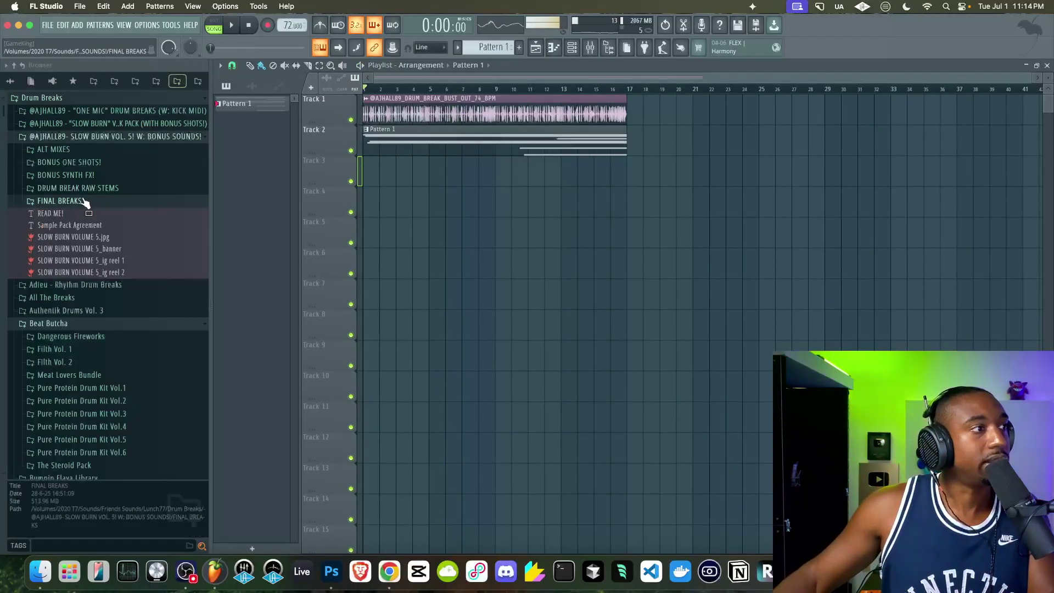
{"action": "left_click", "coordinate": [80, 177]}
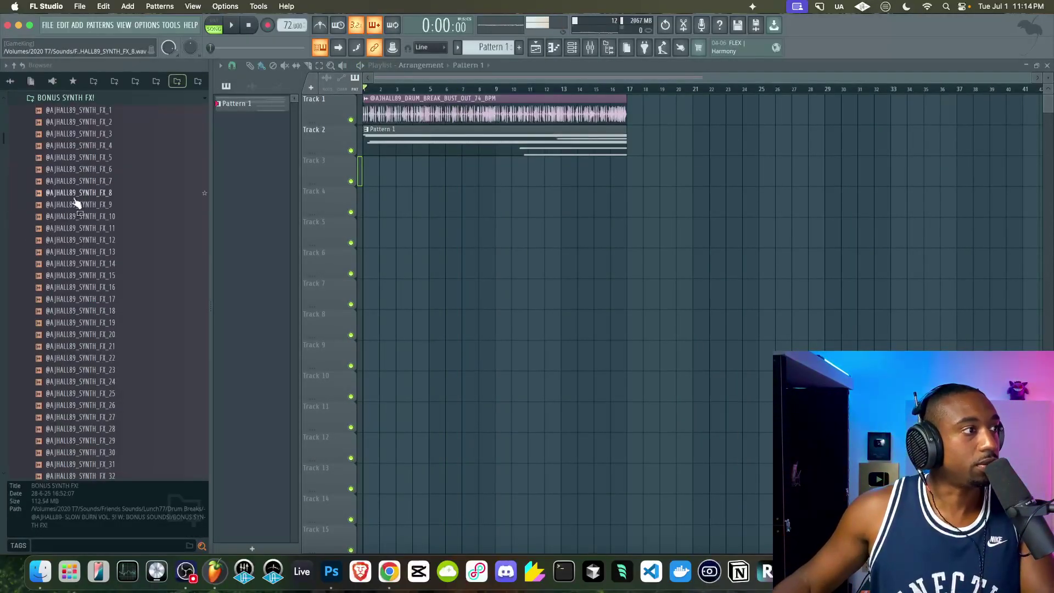
{"action": "left_click", "coordinate": [86, 216]}
{"action": "left_click", "coordinate": [90, 242]}
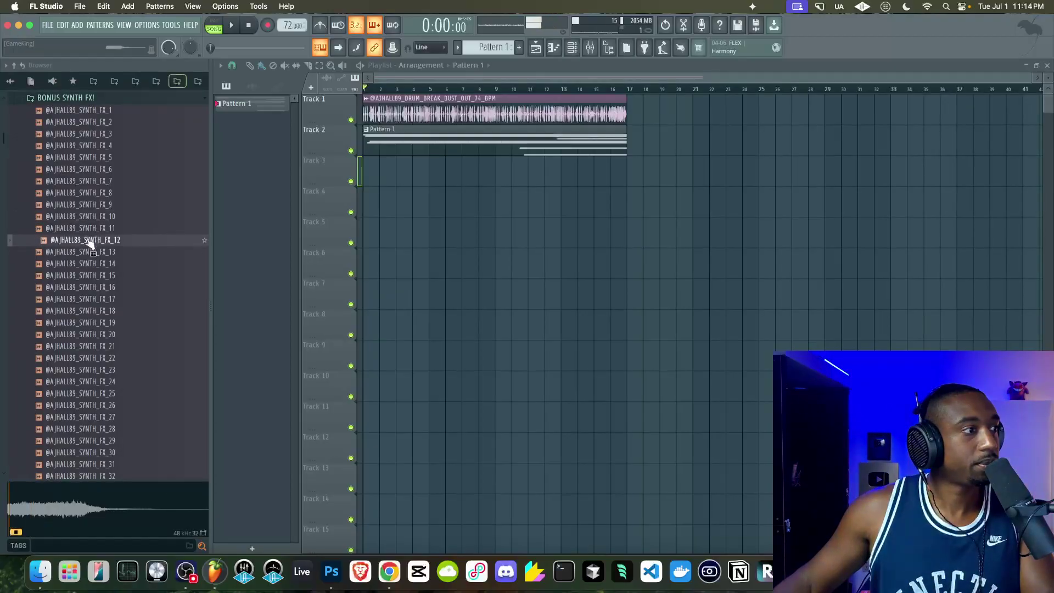
{"action": "left_click", "coordinate": [90, 147]}
- Audition SYNTH_FX_1 through SYNTH_FX_7 over the playing beat and place SYNTH_FX_7 at bar 1 of playlist Track 3
{"action": "key", "text": "space"}
{"action": "left_click", "coordinate": [103, 113]}
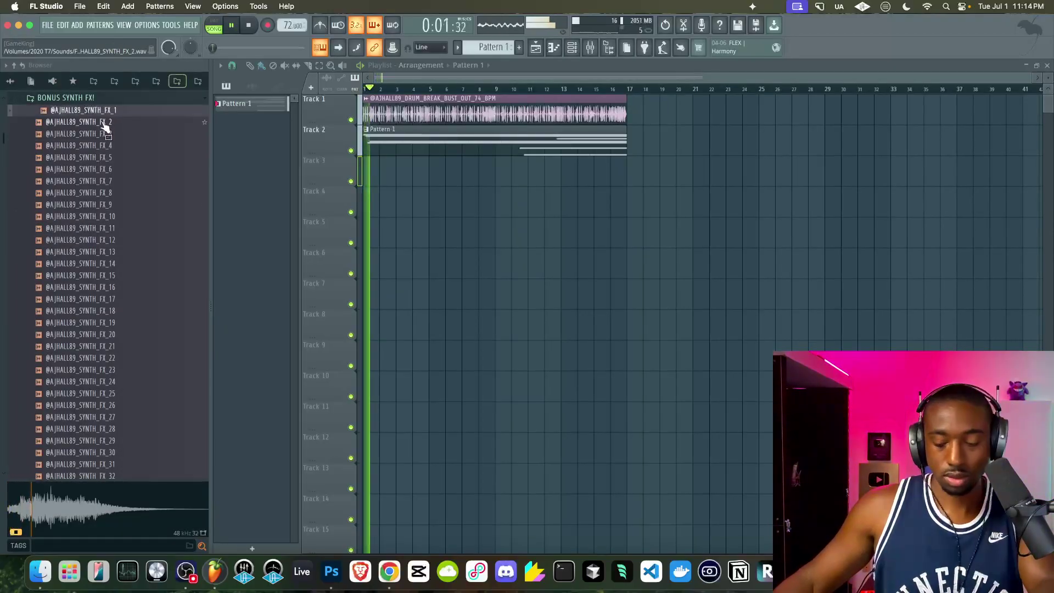
{"action": "key", "text": "Down"}
{"action": "key", "text": "Down"}
{"action": "key", "text": "Down"}
{"action": "key", "text": "Down"}
{"action": "key", "text": "Down"}
{"action": "key", "text": "Down"}
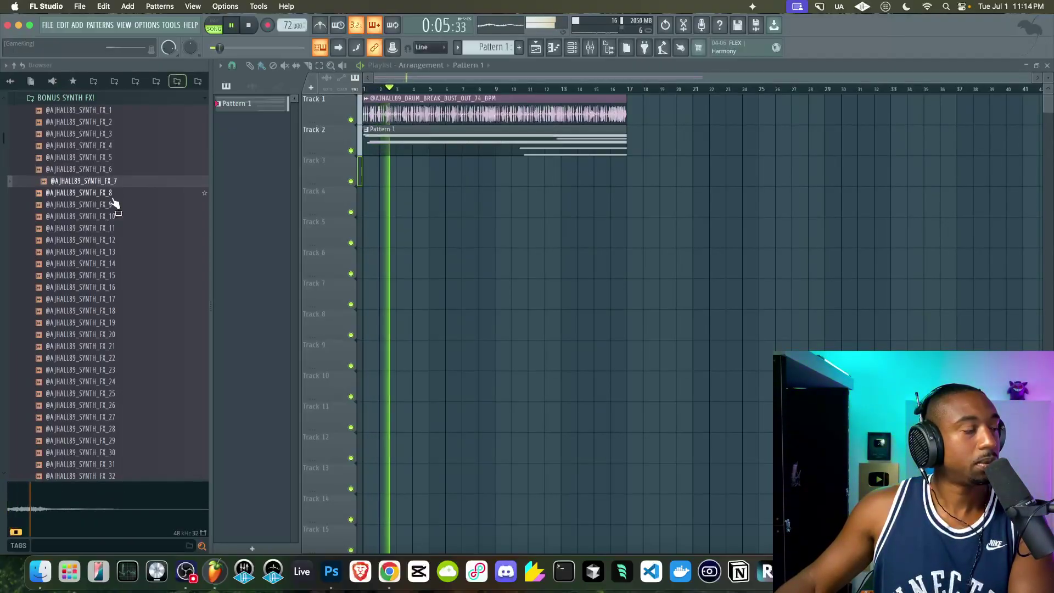
{"action": "left_click_drag", "start_coordinate": [104, 181], "coordinate": [378, 187]}
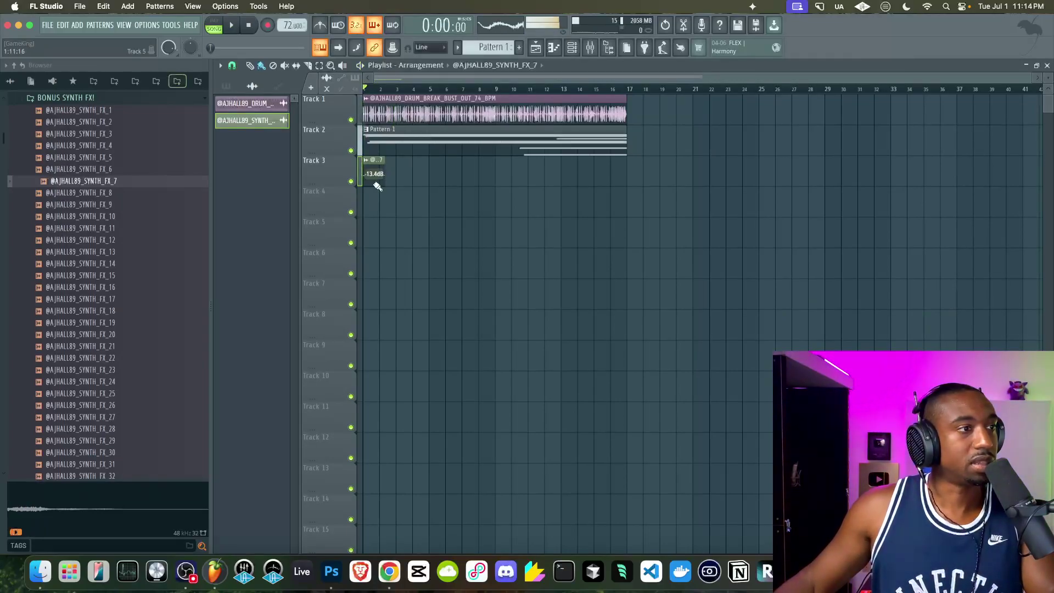
- Audition the samples following SYNTH_FX_7 over the beat and place SYNTH_FX_15 at bar 5 of Track 3
{"action": "left_click", "coordinate": [100, 194]}
{"action": "left_click", "coordinate": [104, 205]}
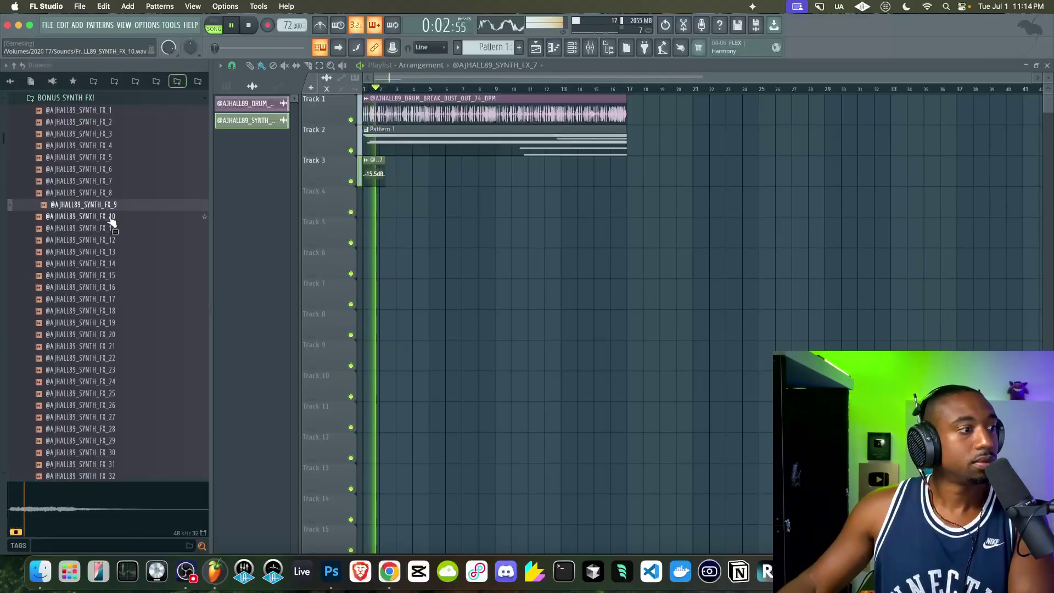
{"action": "key", "text": "Down"}
{"action": "key", "text": "Down"}
{"action": "key", "text": "Down"}
{"action": "key", "text": "Down"}
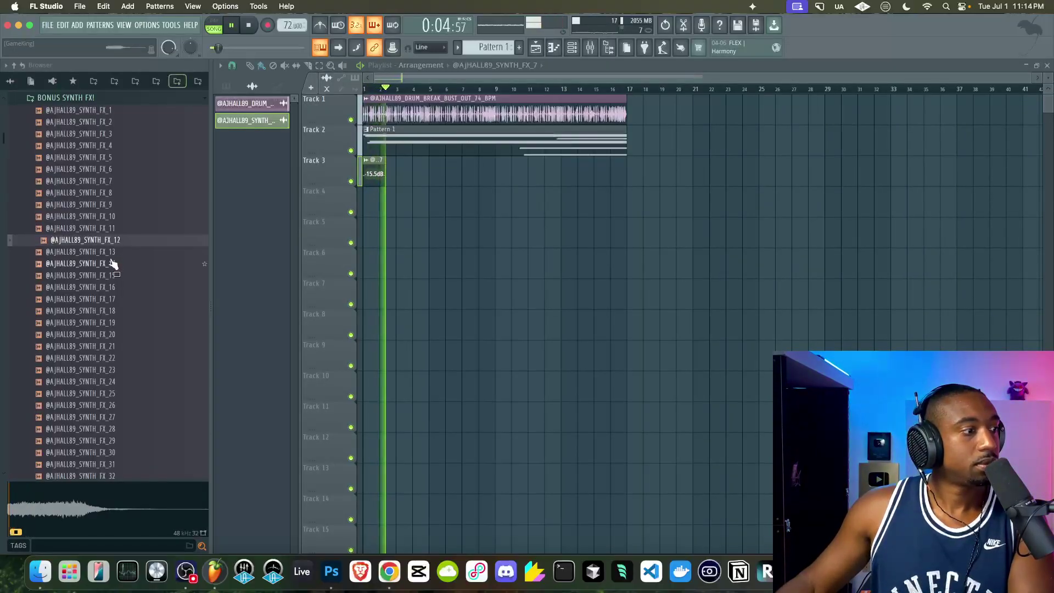
{"action": "left_click", "coordinate": [112, 265]}
{"action": "left_click", "coordinate": [100, 276]}
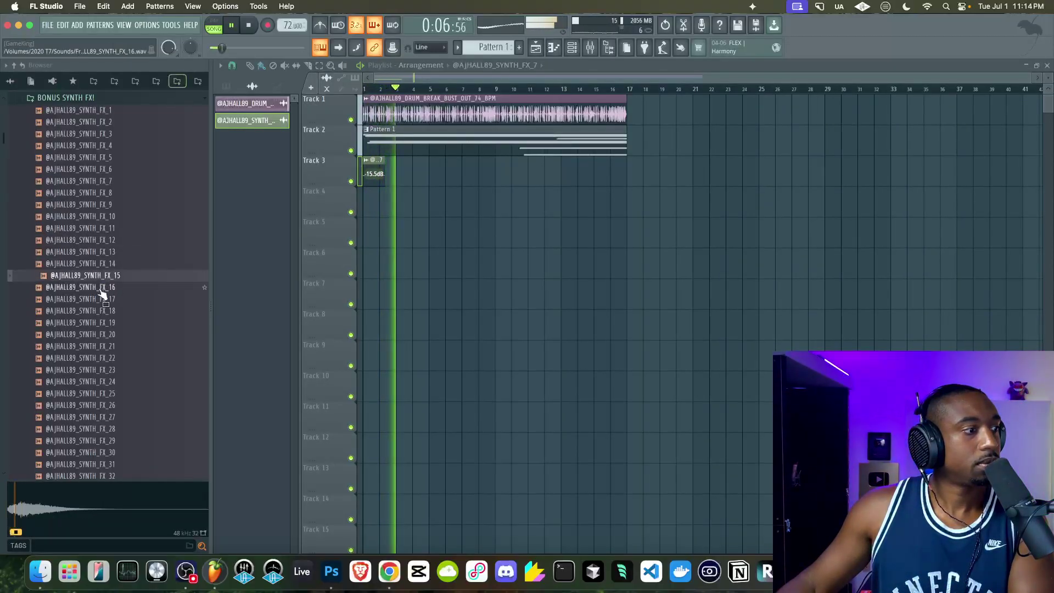
{"action": "left_click_drag", "start_coordinate": [98, 277], "coordinate": [429, 179]}
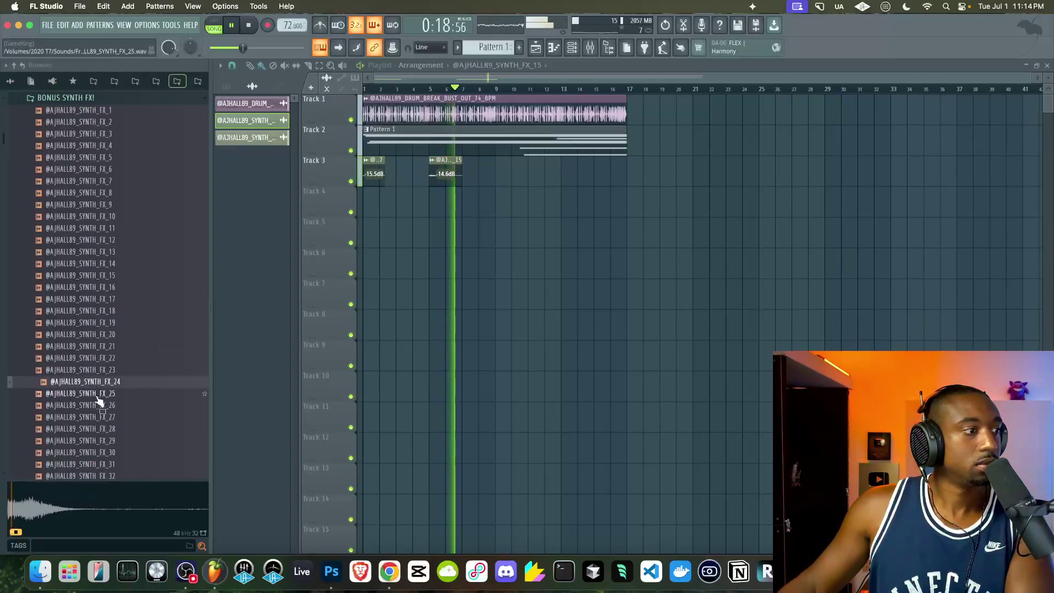
- Audition the synth FX samples from SYNTH_FX_25 through SYNTH_FX_36 against the playing beat
{"action": "key", "text": "Down"}
{"action": "key", "text": "Down"}
{"action": "key", "text": "Down"}
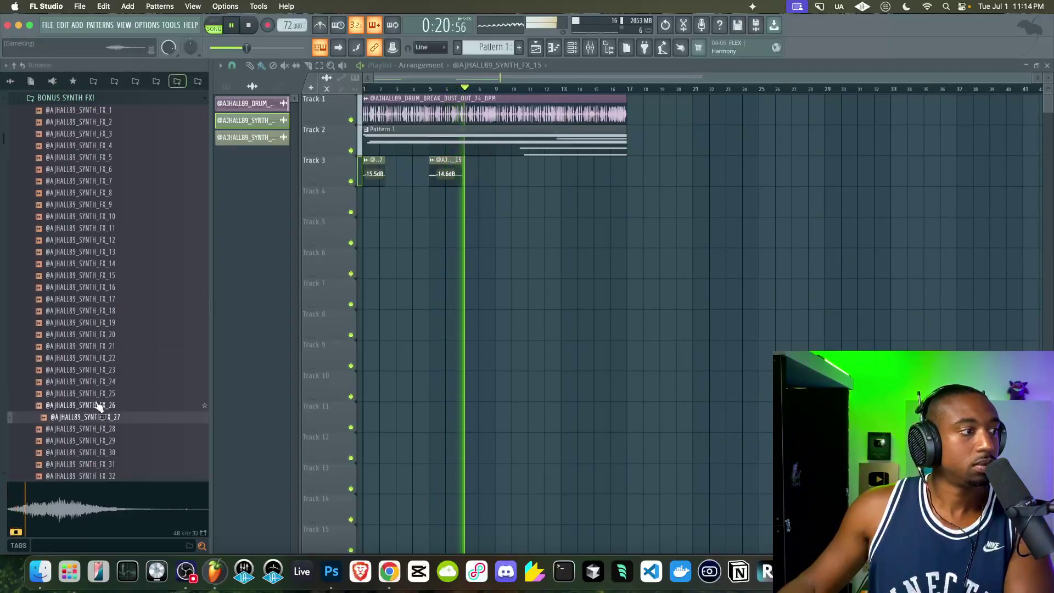
{"action": "key", "text": "Down"}
{"action": "scroll", "coordinate": [98, 405], "scroll_direction": "down", "scroll_amount": 2}
{"action": "key", "text": "Down"}
{"action": "key", "text": "Down"}
{"action": "scroll", "coordinate": [101, 357], "scroll_direction": "down", "scroll_amount": 2}
{"action": "key", "text": "Down"}
{"action": "key", "text": "Down"}
{"action": "key", "text": "Down"}
{"action": "key", "text": "Down"}
{"action": "scroll", "coordinate": [100, 311], "scroll_direction": "down", "scroll_amount": 2}
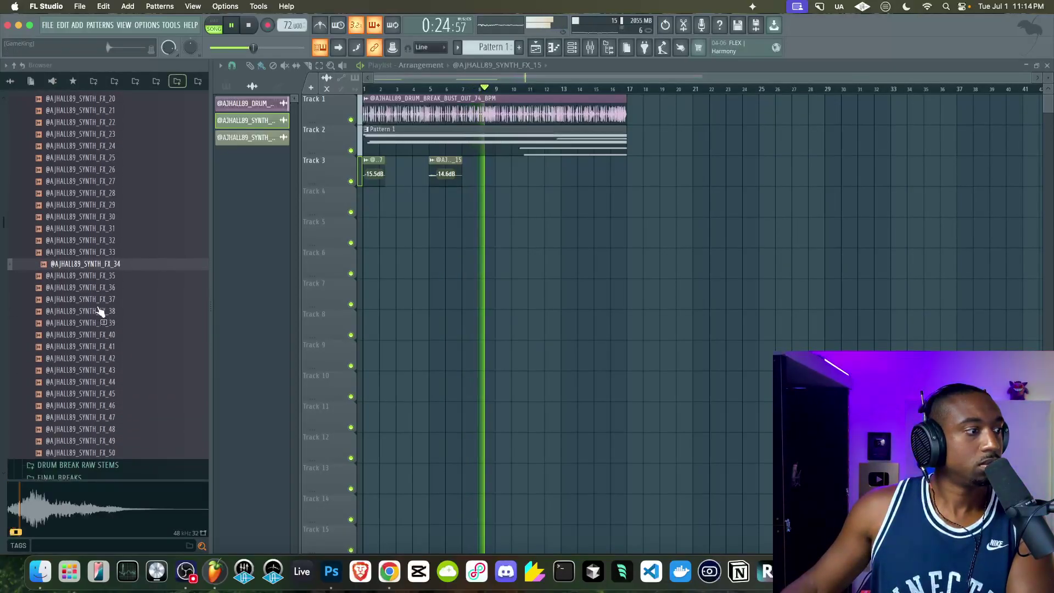
{"action": "key", "text": "Down"}
{"action": "key", "text": "Down"}
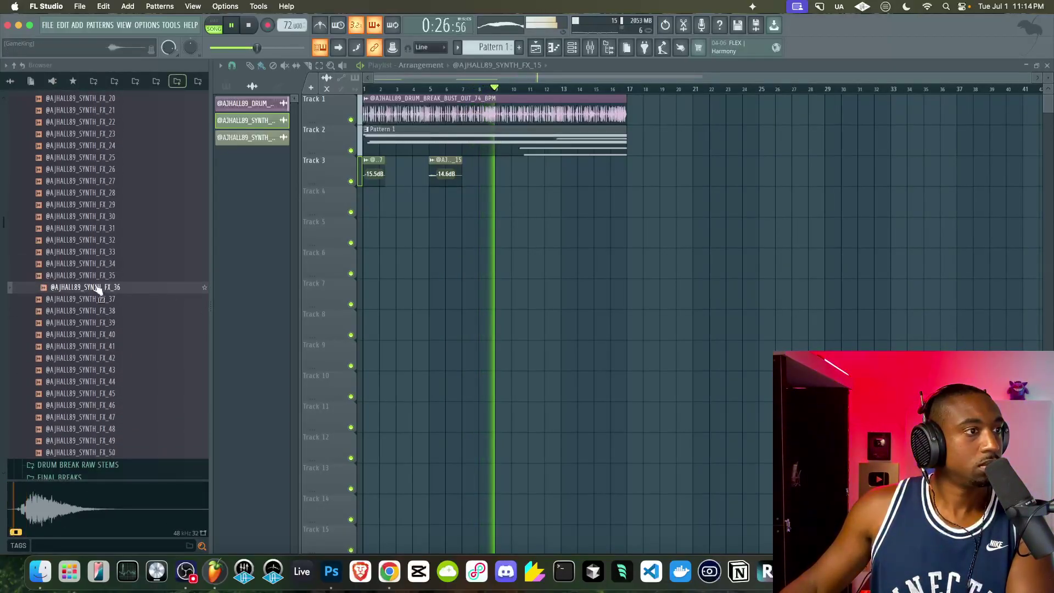
- Place SYNTH_FX_36 at bar 9 and SYNTH_FX_37 at bar 13 of playlist Track 4
{"action": "left_click_drag", "start_coordinate": [91, 288], "coordinate": [512, 218]}
{"action": "left_click_drag", "start_coordinate": [390, 196], "coordinate": [376, 169]}
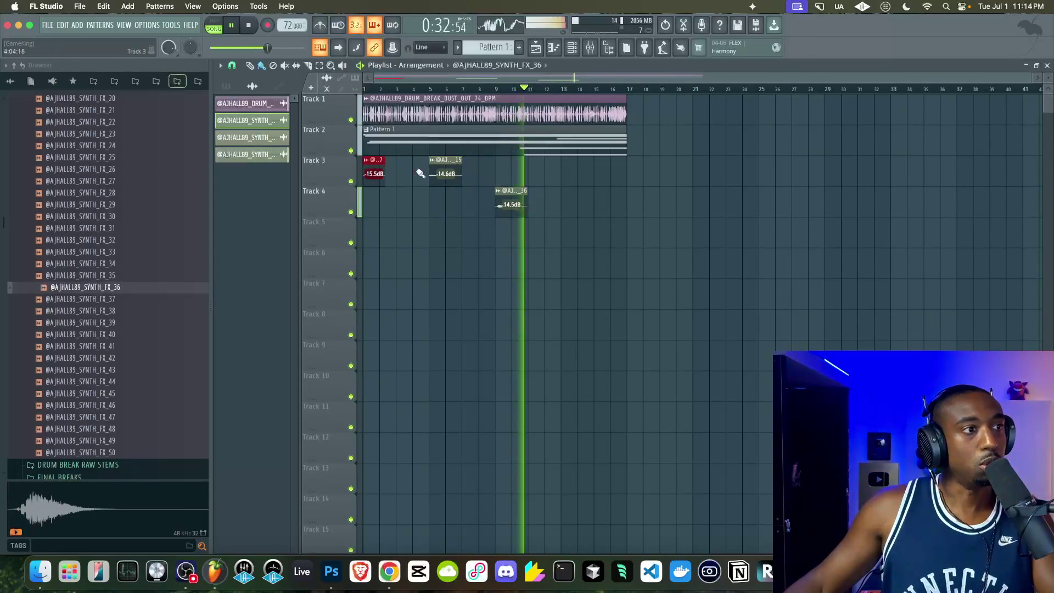
{"action": "left_click", "coordinate": [85, 301]}
{"action": "left_click_drag", "start_coordinate": [85, 307], "coordinate": [573, 219]}
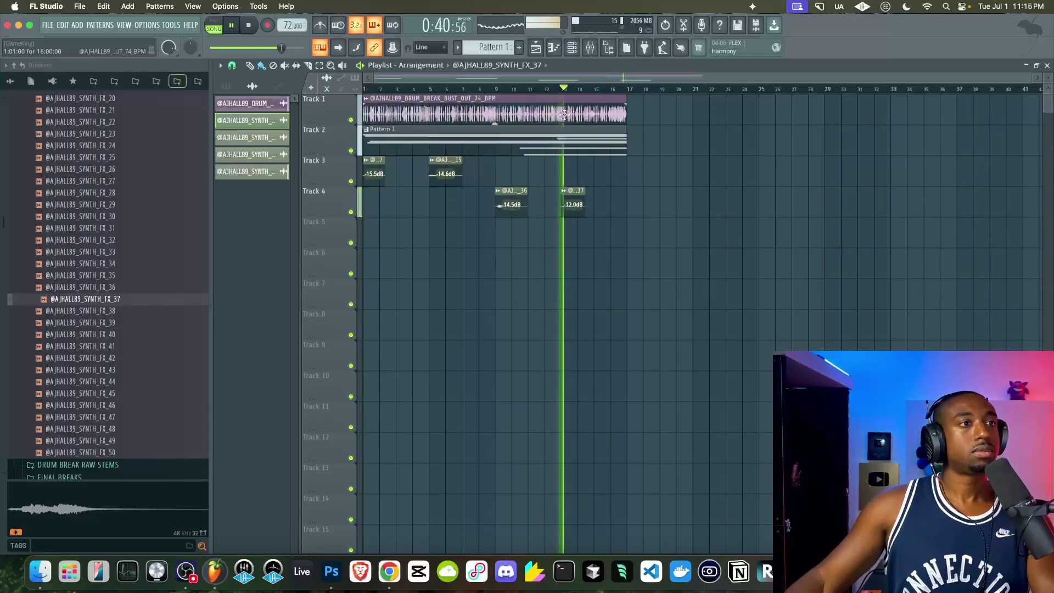
- Select the Master mixer track and add Fruity Limiter in the effect slot after Fruity Delay 3
{"action": "left_click", "coordinate": [572, 47]}
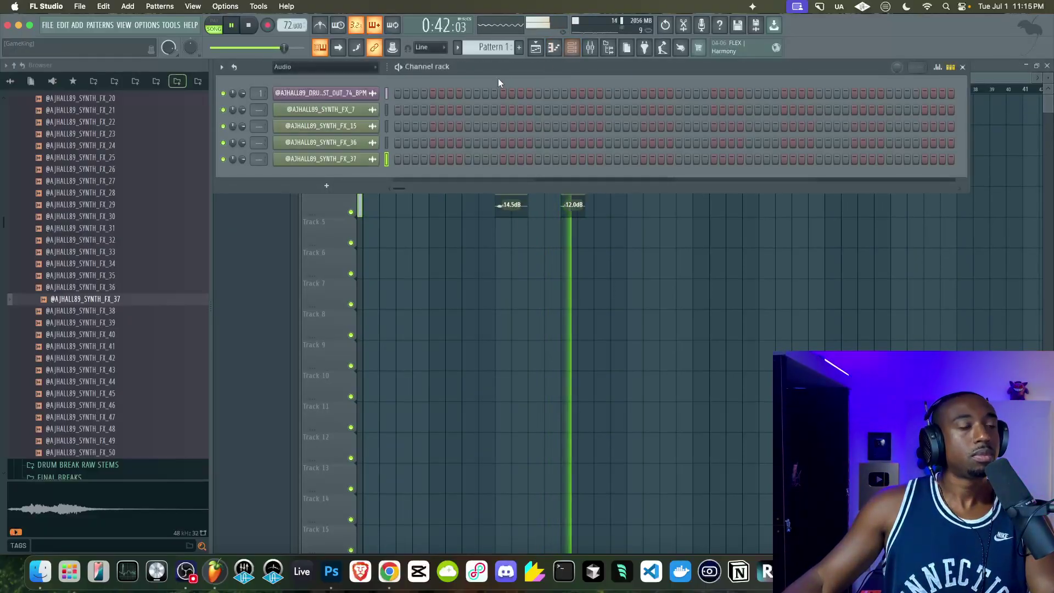
{"action": "left_click", "coordinate": [591, 47]}
{"action": "left_click", "coordinate": [277, 255]}
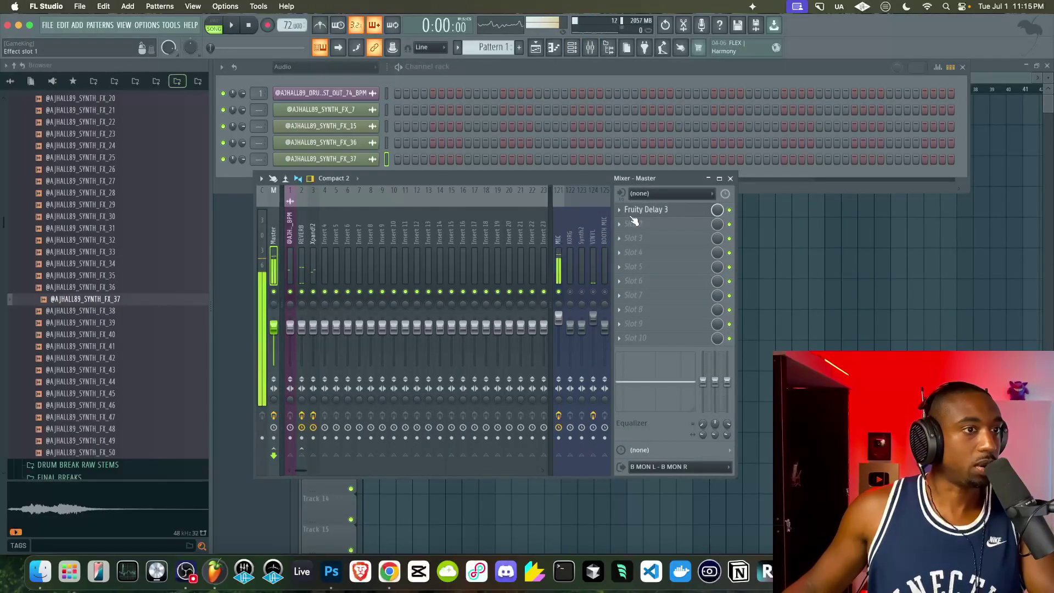
{"action": "left_click", "coordinate": [657, 225]}
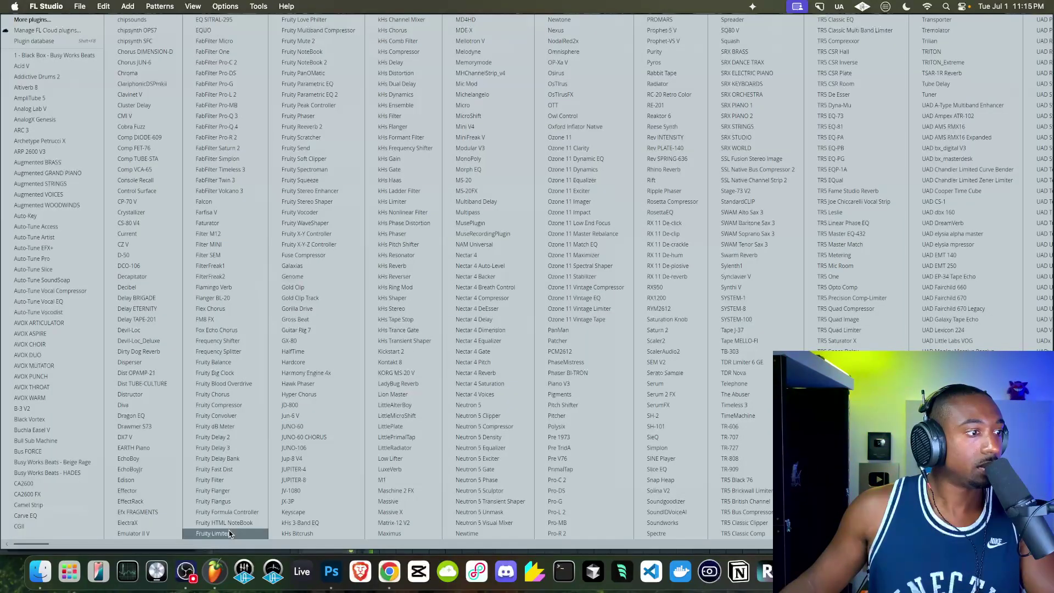
{"action": "left_click", "coordinate": [250, 533]}
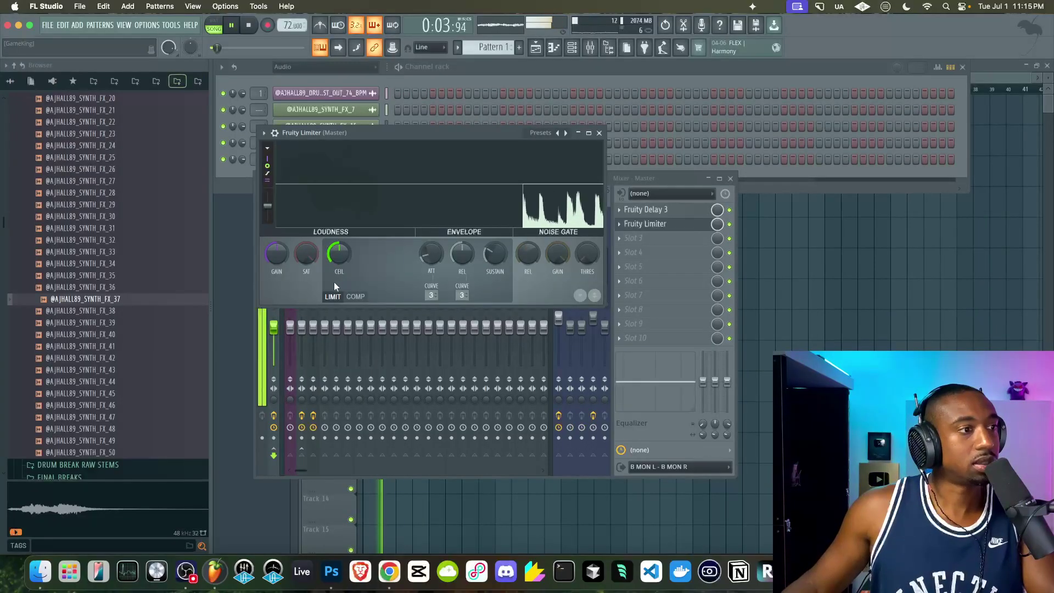
- Try raising the saturation on the Master's Fruity Limiter, and reset it to its default
{"action": "left_click_drag", "start_coordinate": [306, 253], "coordinate": [283, 245]}
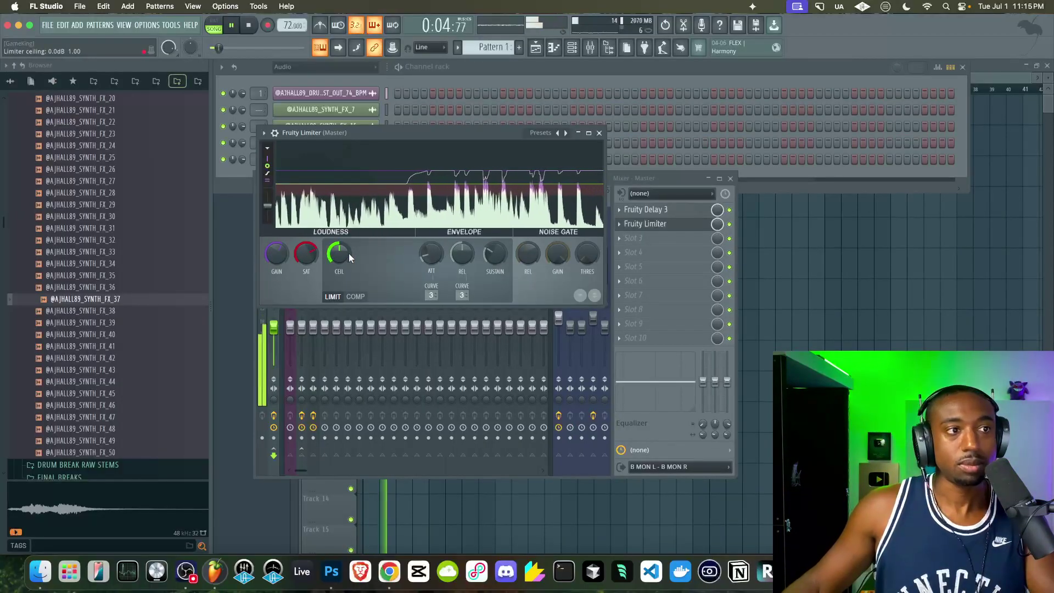
{"action": "right_click", "coordinate": [309, 261]}
{"action": "left_click", "coordinate": [311, 264]}
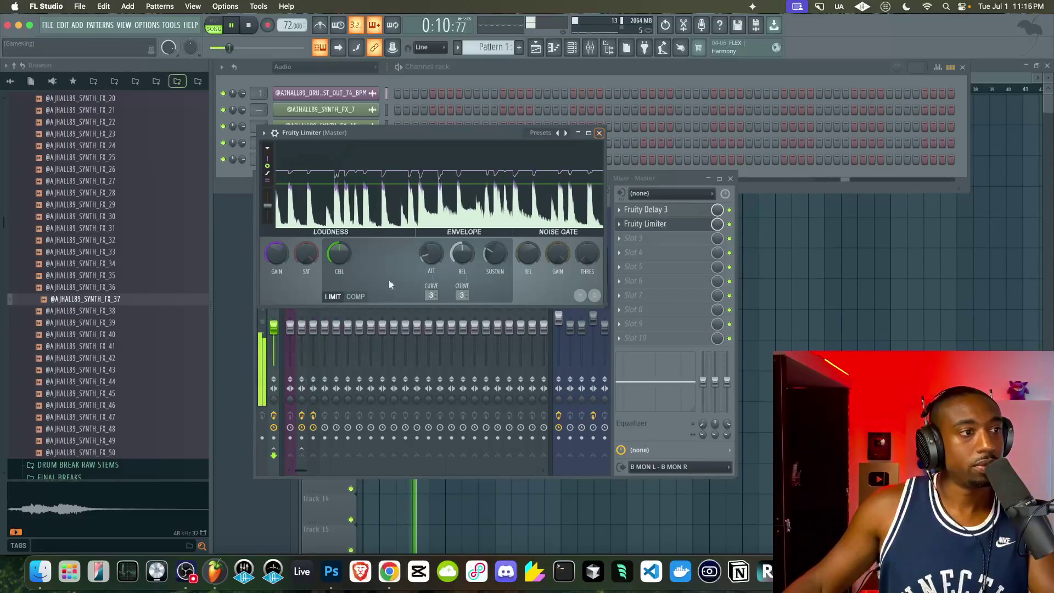
- Switch the Master's Fruity Limiter to compressor mode, adjust its threshold, raise its ratio while checking playback, and close the plugin
{"action": "left_click", "coordinate": [355, 296]}
{"action": "key", "text": "space"}
{"action": "left_click_drag", "start_coordinate": [348, 247], "coordinate": [347, 285]}
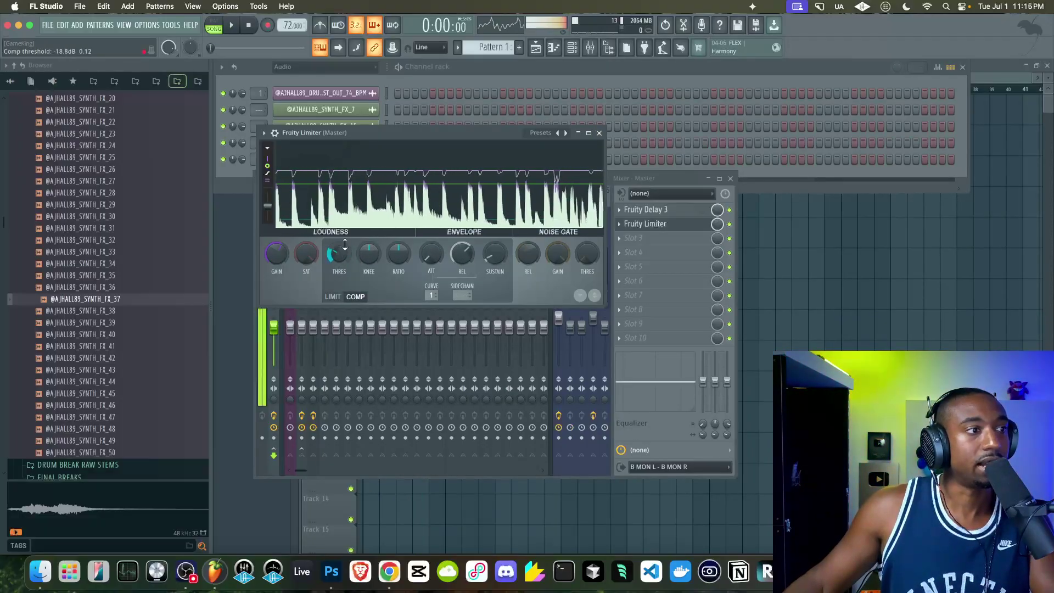
{"action": "left_click_drag", "start_coordinate": [399, 252], "coordinate": [399, 242]}
{"action": "key", "text": "space"}
{"action": "mouse_move", "coordinate": [338, 254]}
{"action": "left_mouse_down"}
{"action": "mouse_move", "coordinate": [339, 230]}
{"action": "mouse_move", "coordinate": [333, 255]}
{"action": "left_mouse_up"}
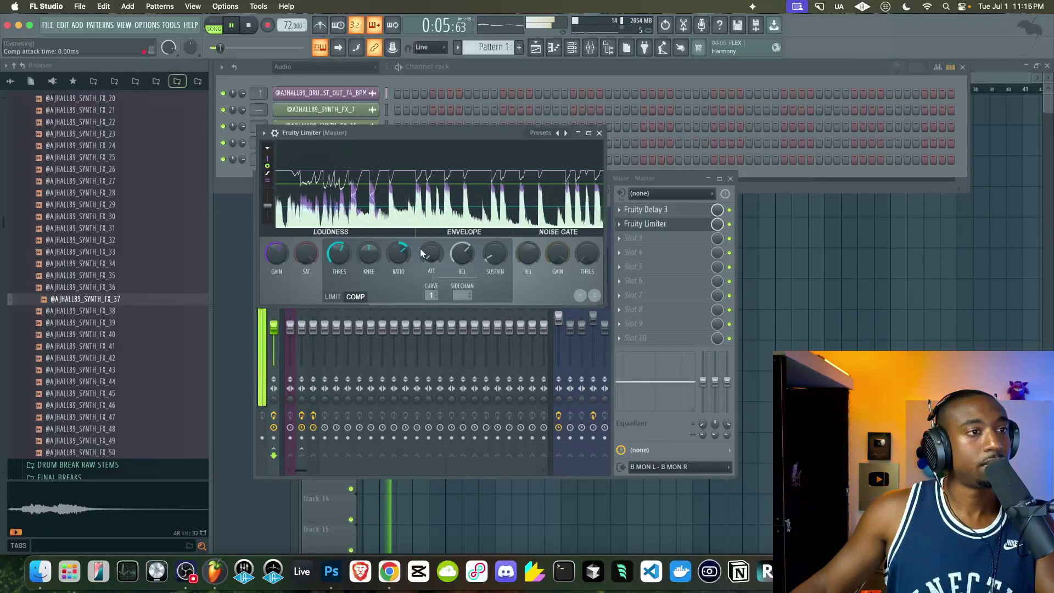
{"action": "left_click", "coordinate": [599, 134]}
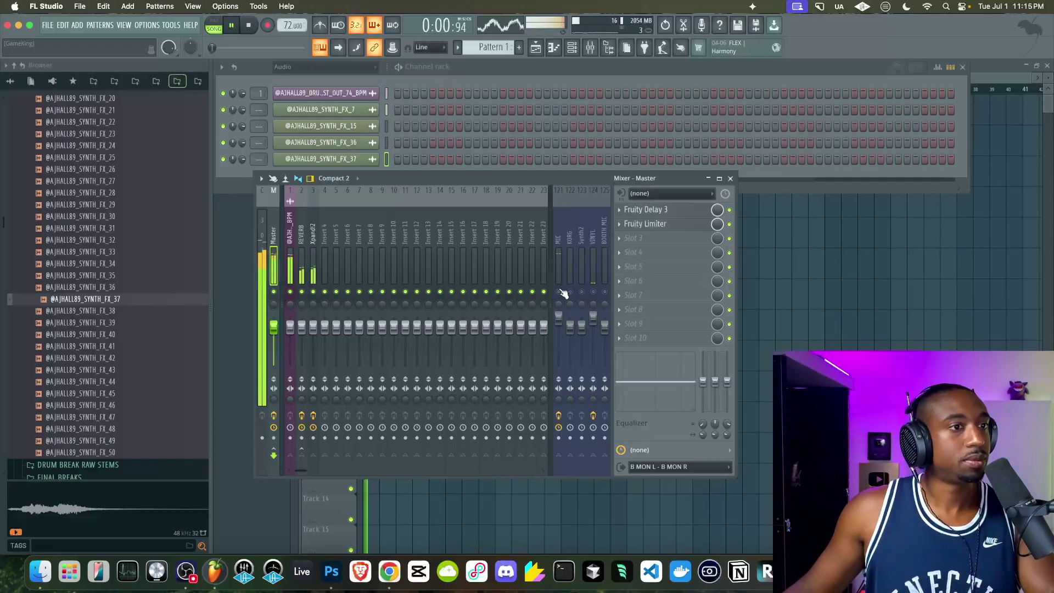
- Add a second Xpand!2 instrument to the channel rack while the beat plays
{"action": "left_click", "coordinate": [872, 282]}
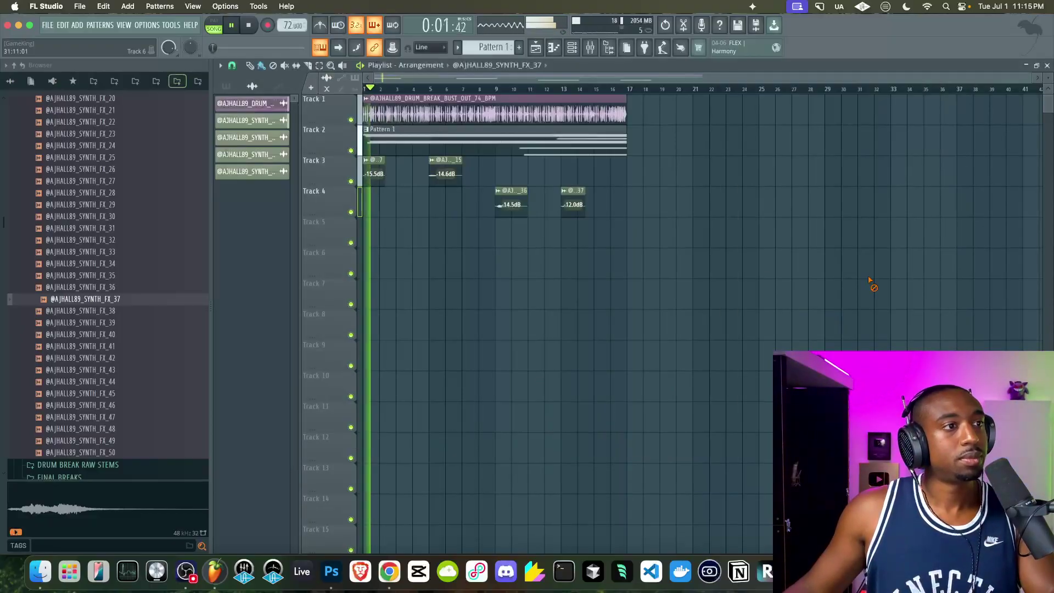
{"action": "left_click", "coordinate": [592, 52]}
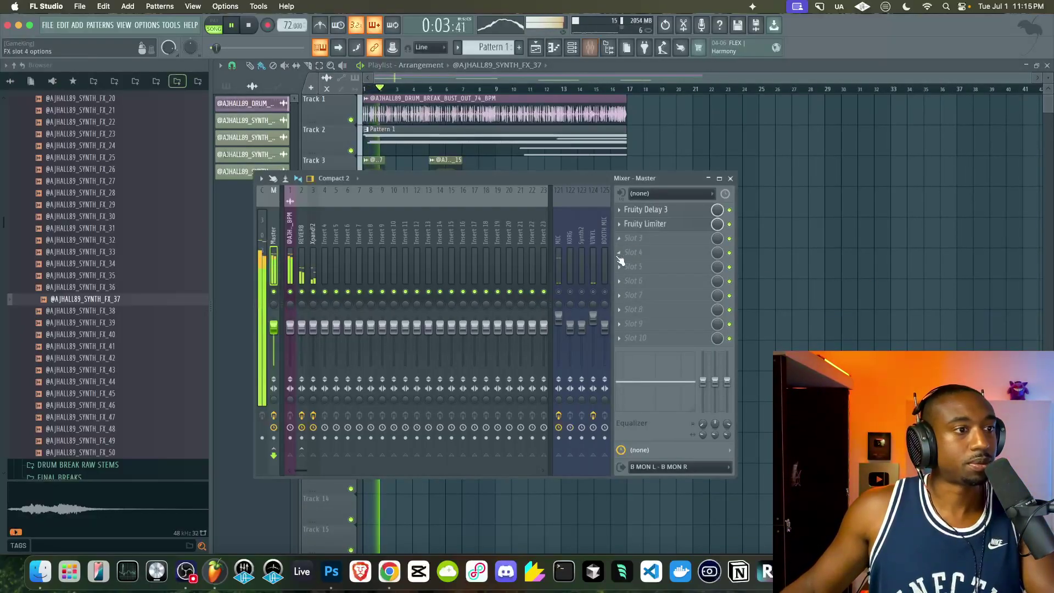
{"action": "left_click", "coordinate": [588, 48]}
{"action": "left_click", "coordinate": [333, 188]}
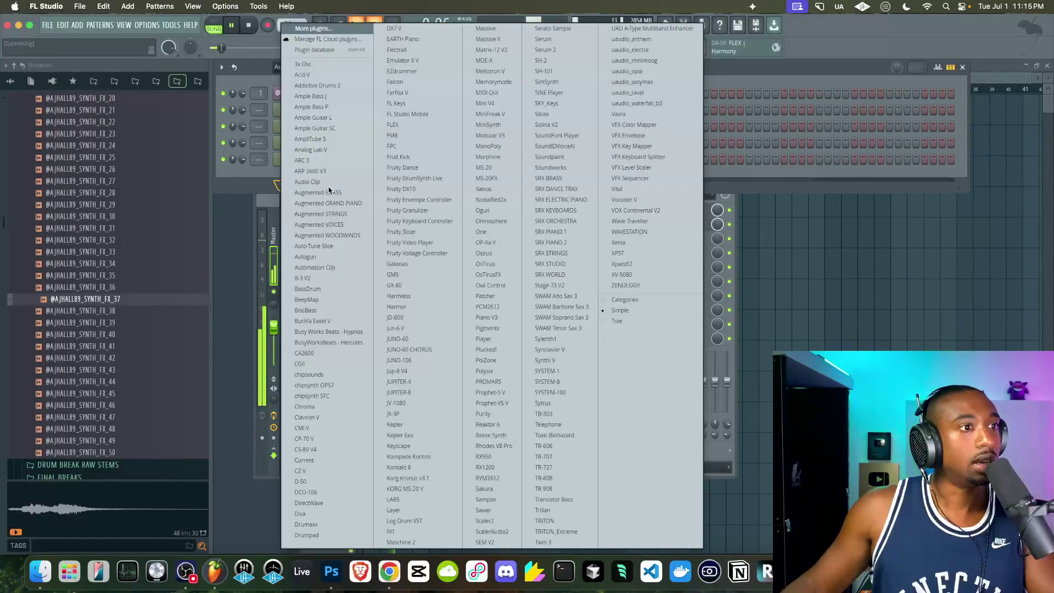
{"action": "left_click", "coordinate": [648, 258]}
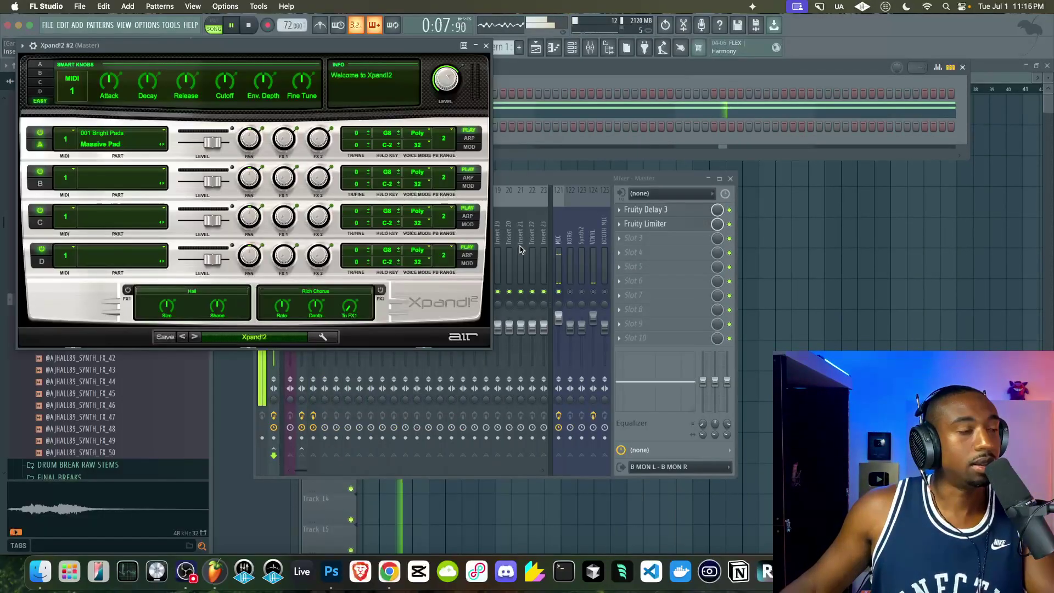
- Load the +01 Dulcimer preset from the 22 Ethnic category into Xpand!2 #2 and close the plugin
{"action": "left_click", "coordinate": [242, 337]}
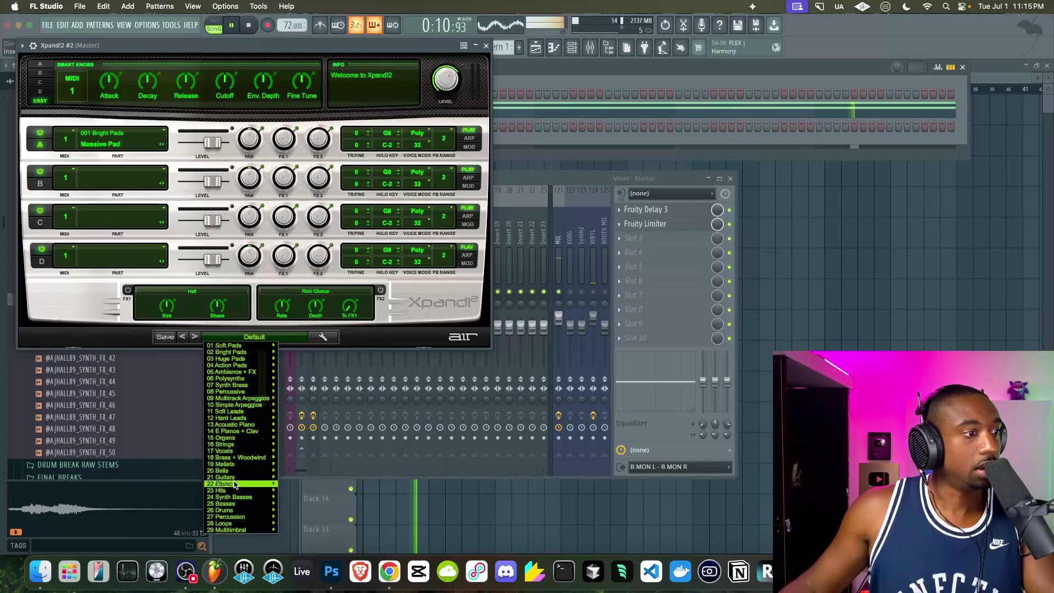
{"action": "mouse_move", "coordinate": [253, 485]}
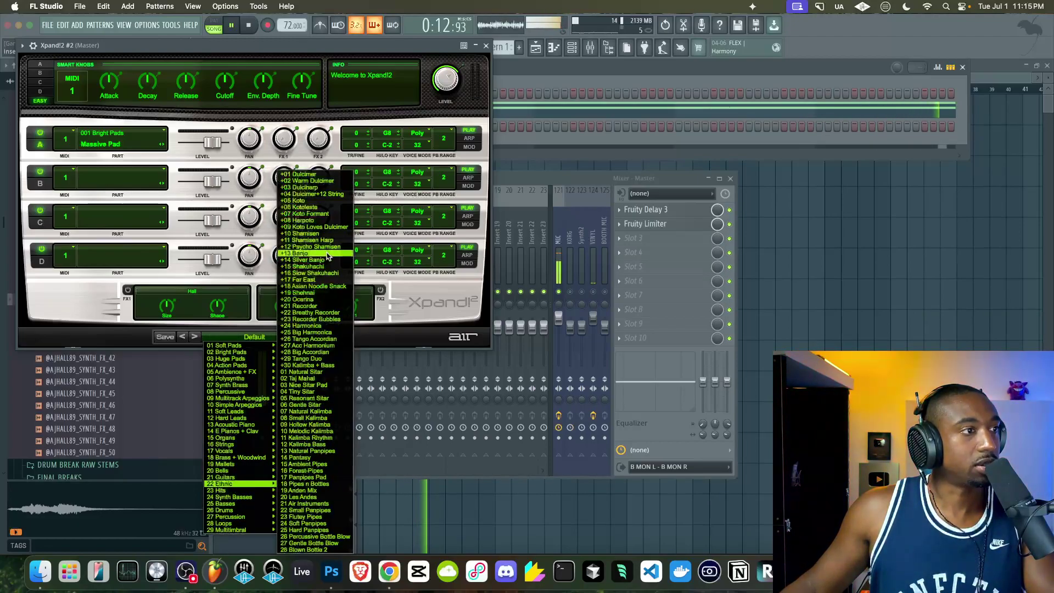
{"action": "left_click", "coordinate": [299, 175]}
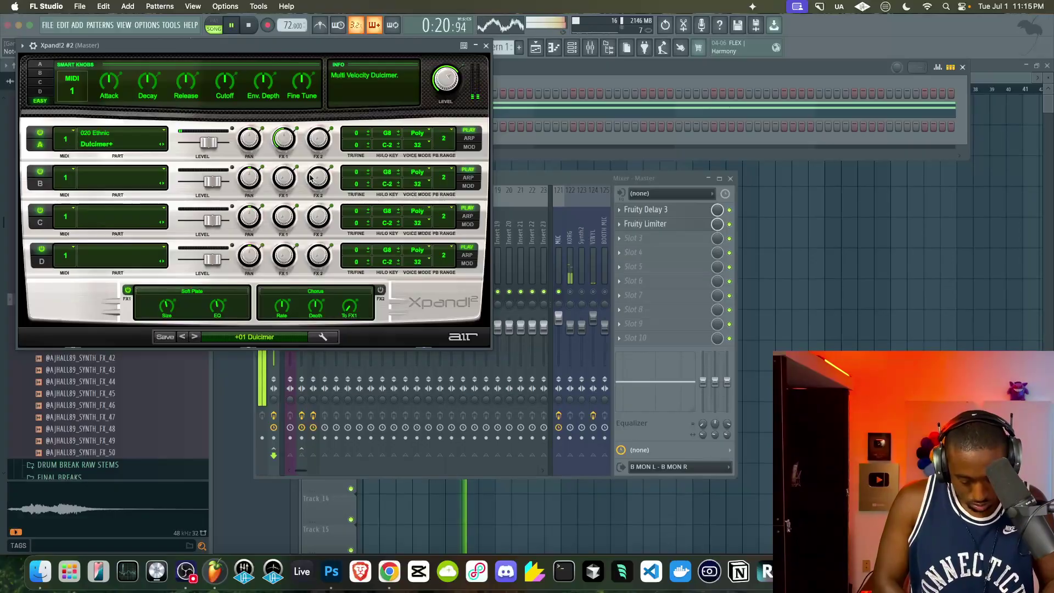
{"action": "left_click", "coordinate": [485, 46]}
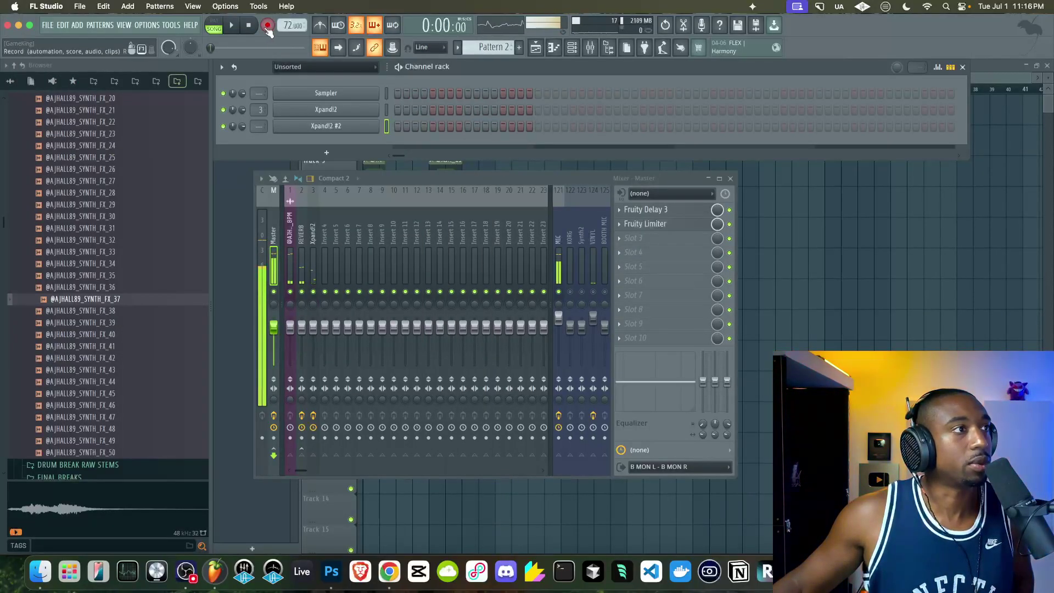
- Record the dulcimer melody over the playing beat into Pattern 3, and stop the recording
{"action": "right_click", "coordinate": [773, 240]}
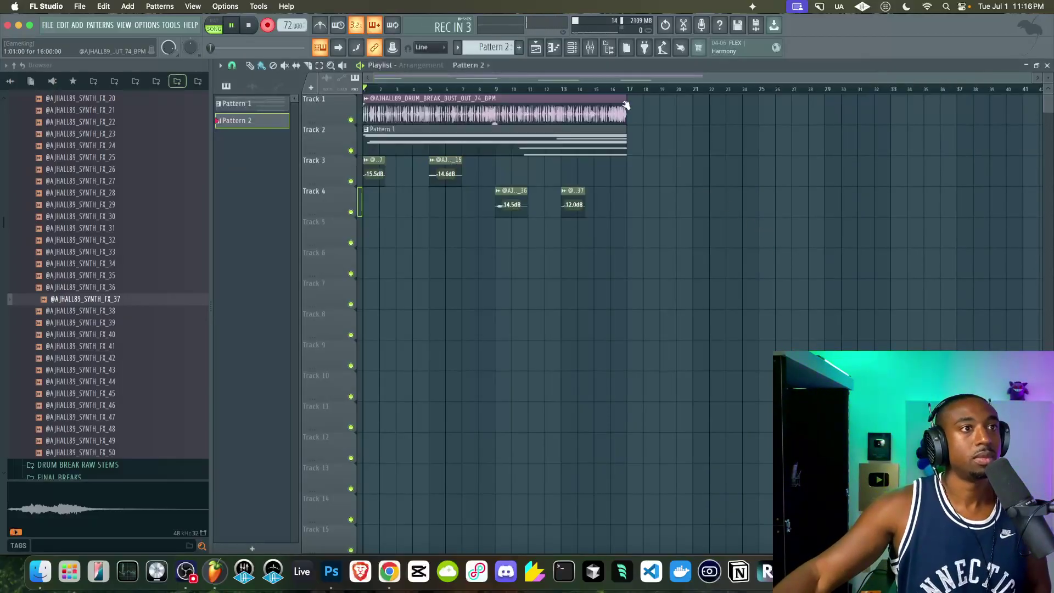
{"action": "left_click", "coordinate": [590, 48]}
{"action": "right_click", "coordinate": [791, 225]}
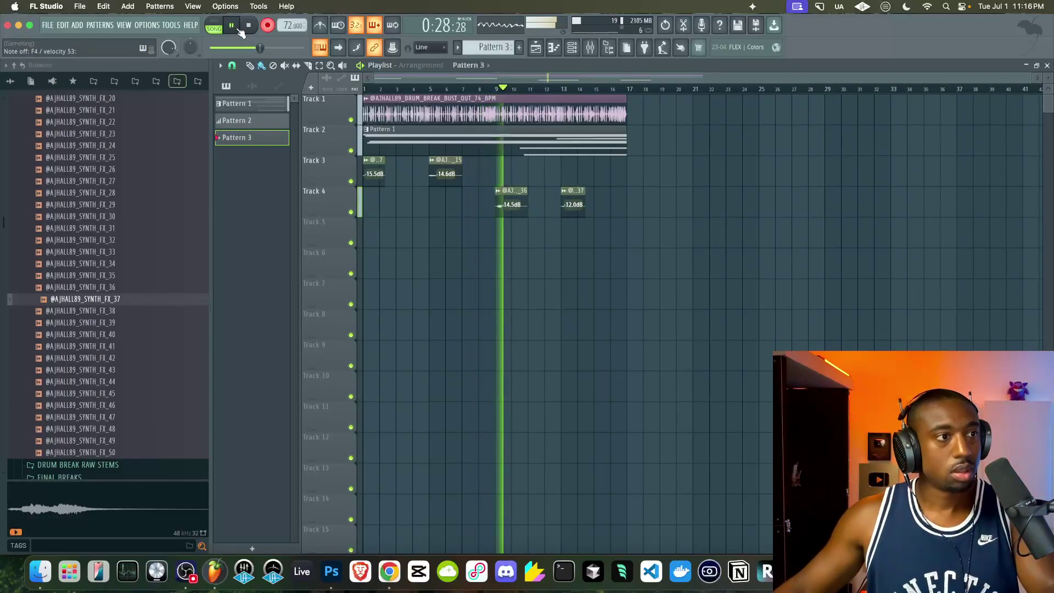
{"action": "key", "text": "space"}
- Place Pattern 3 on Track 5 at bars 4 and 12, and duplicate the Track 1 to 4 clips starting at bar 17
{"action": "left_click", "coordinate": [422, 247]}
{"action": "left_click_drag", "start_coordinate": [450, 233], "coordinate": [580, 232]}
{"action": "key", "text": "space"}
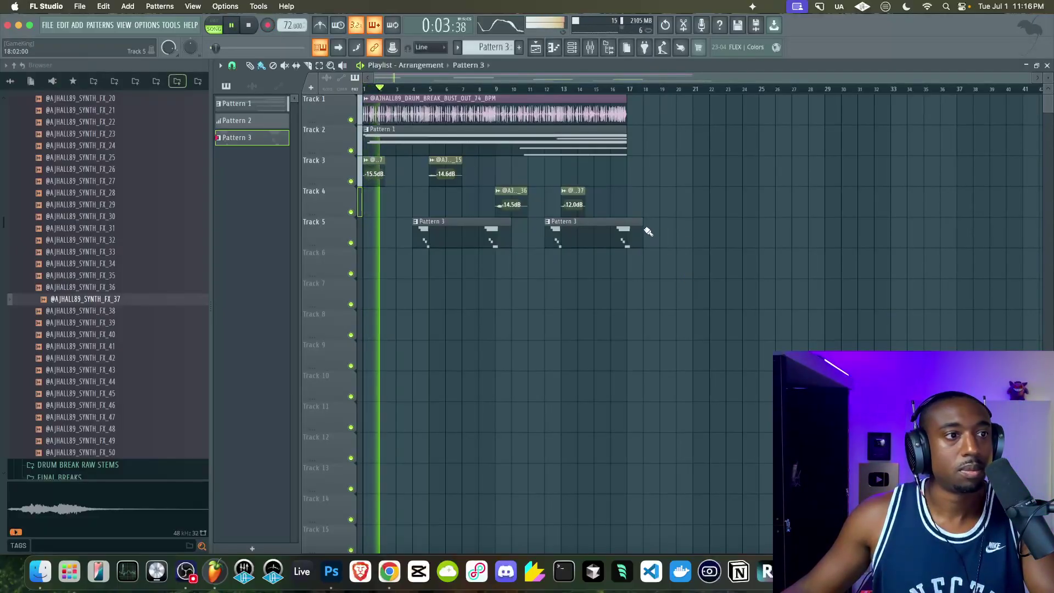
{"action": "left_click_drag", "start_coordinate": [651, 201], "coordinate": [653, 107]}
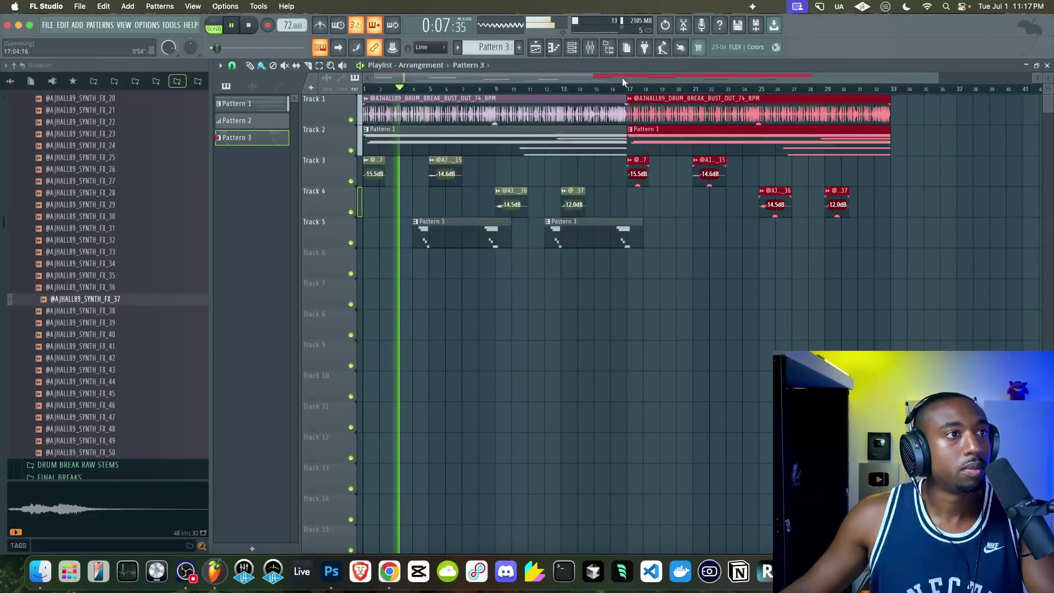
- Review the drum break, REVERB and Xpand!2 mixer tracks during playback, including the REVERB track's Rev SPRING-636 settings
{"action": "left_click", "coordinate": [592, 48]}
{"action": "left_click", "coordinate": [294, 261]}
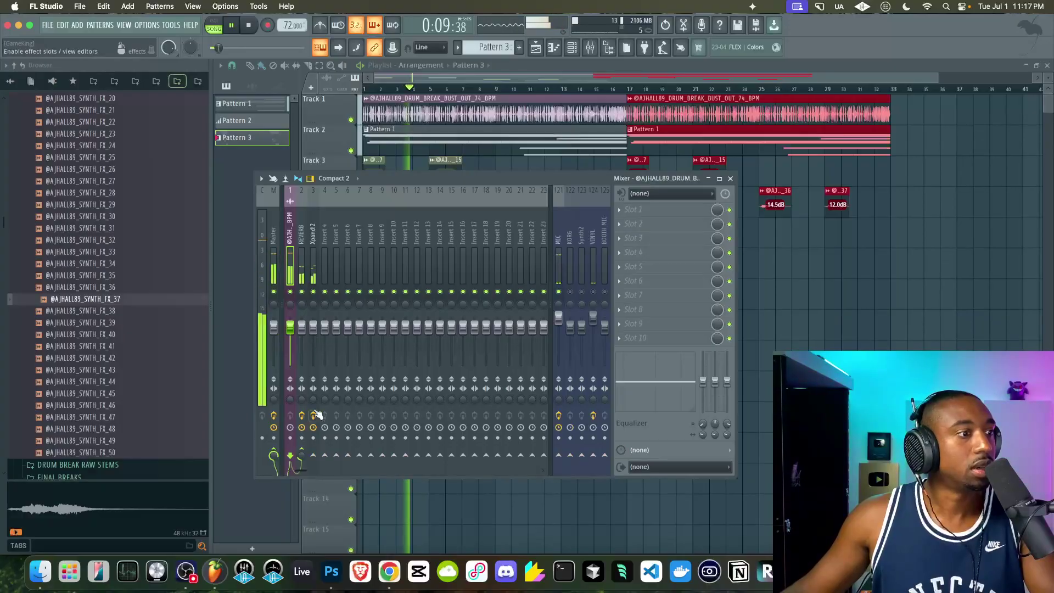
{"action": "key", "text": "space"}
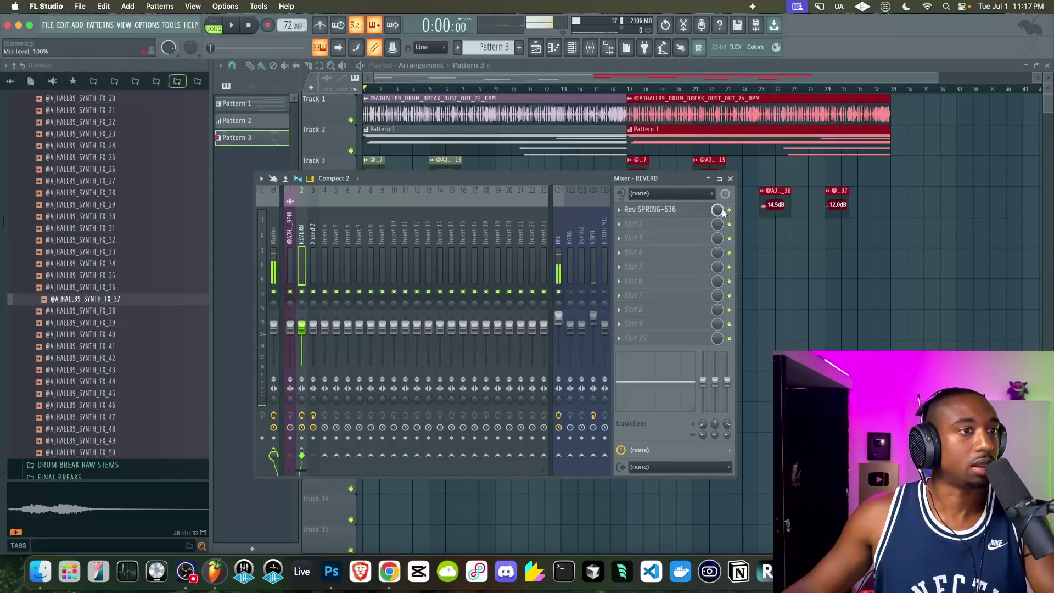
{"action": "left_click", "coordinate": [677, 209]}
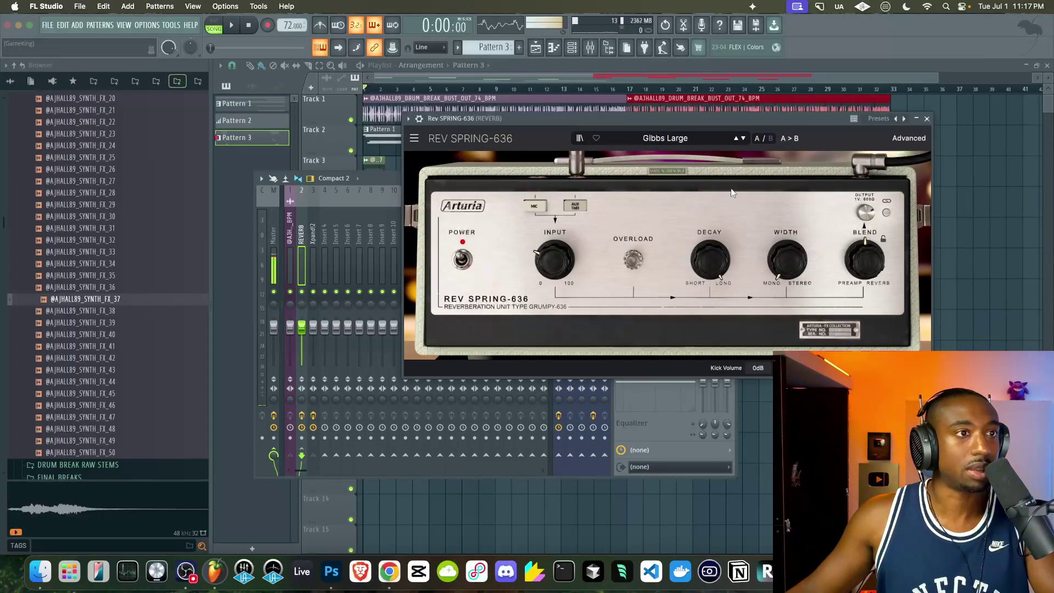
{"action": "left_click", "coordinate": [926, 119]}
{"action": "key", "text": "space"}
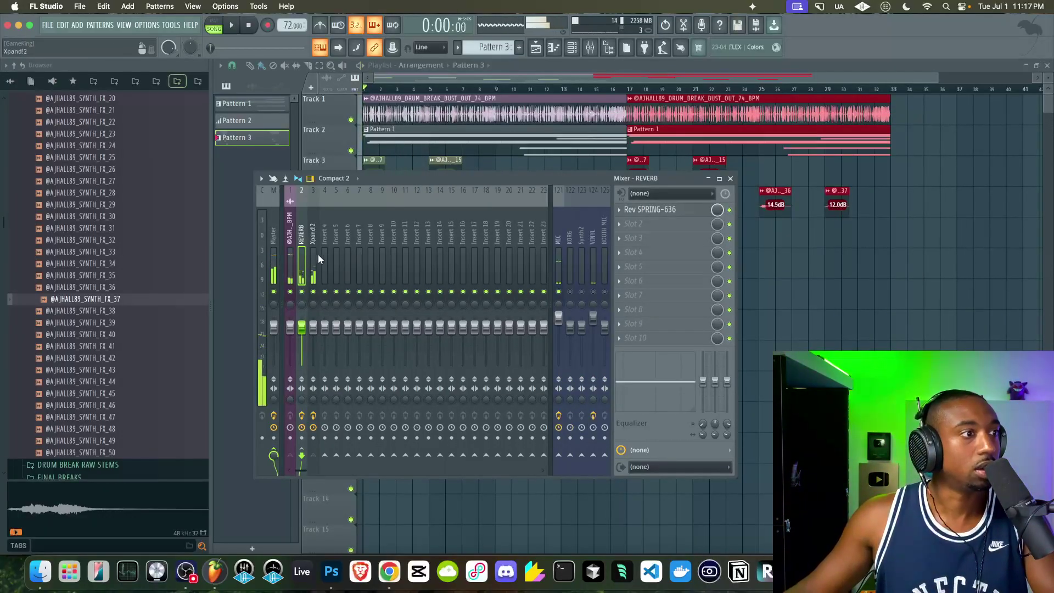
{"action": "left_click", "coordinate": [315, 256]}
{"action": "key", "text": "space"}
{"action": "left_click", "coordinate": [301, 275]}
{"action": "key", "text": "space"}
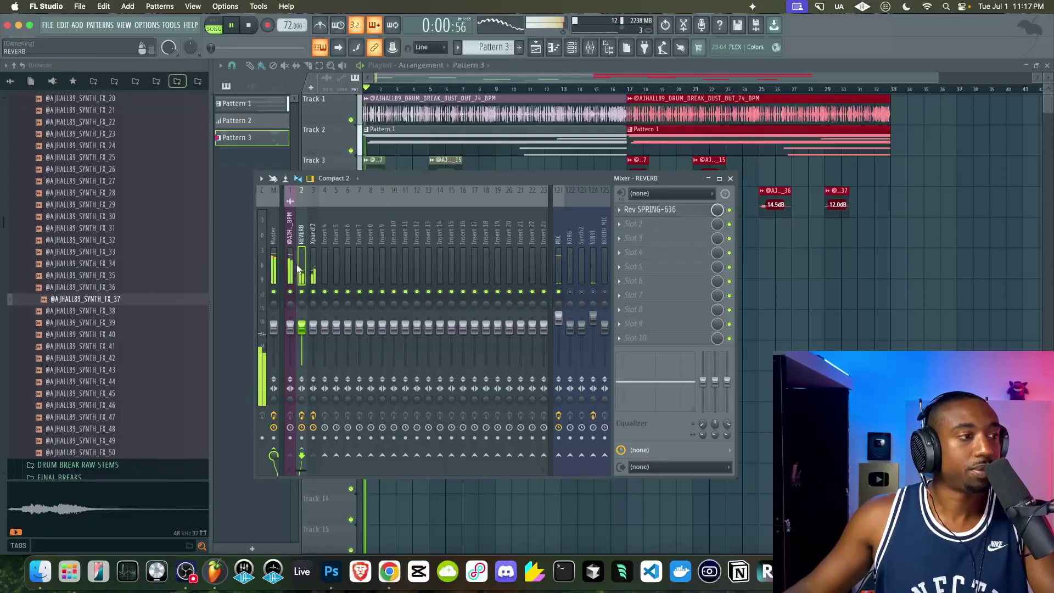
- Examine the drum break's reverb send, the Xpand!2 track's effects, and the Master's Fruity Delay 3 and Fruity Limiter settings
{"action": "left_click", "coordinate": [290, 268]}
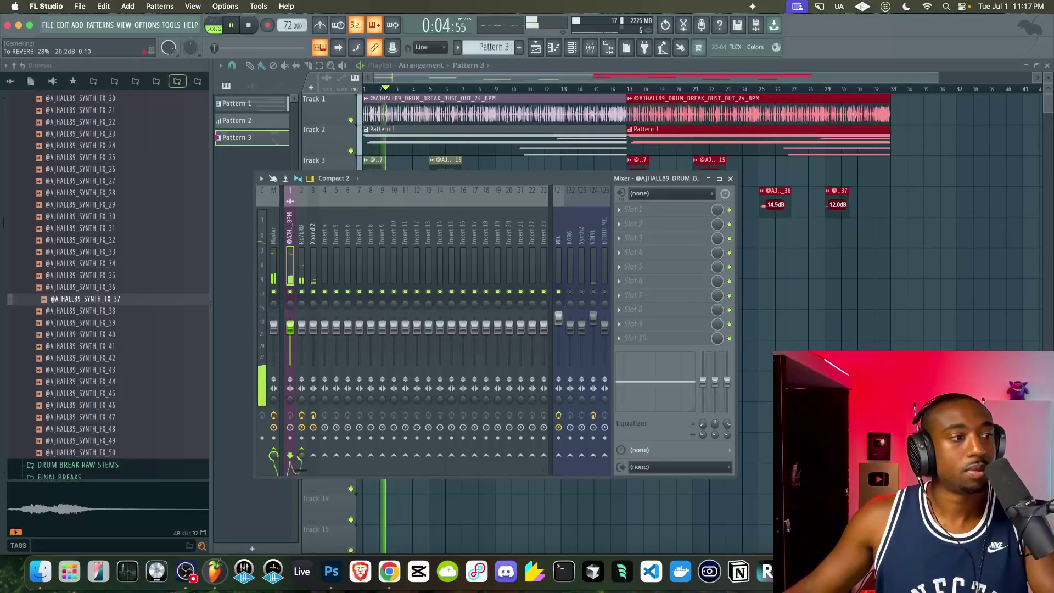
{"action": "left_click", "coordinate": [315, 250]}
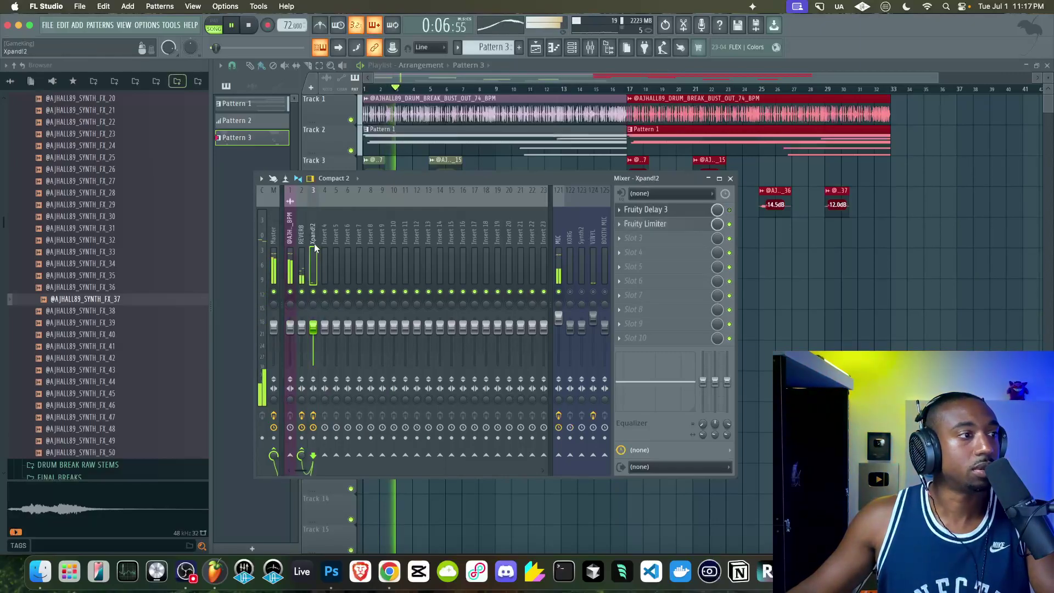
{"action": "left_click", "coordinate": [275, 263]}
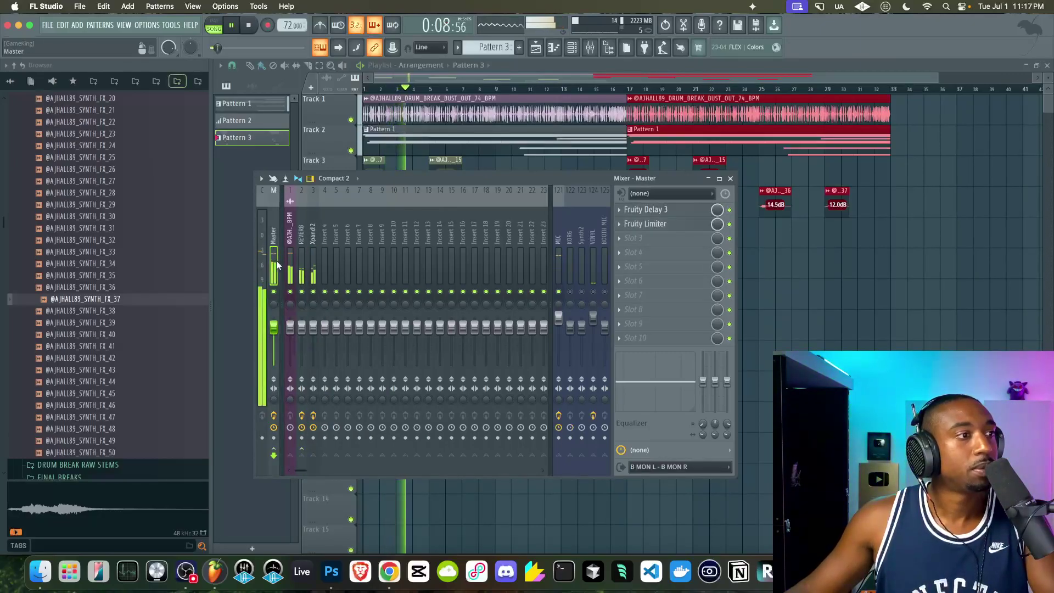
{"action": "left_click", "coordinate": [687, 211]}
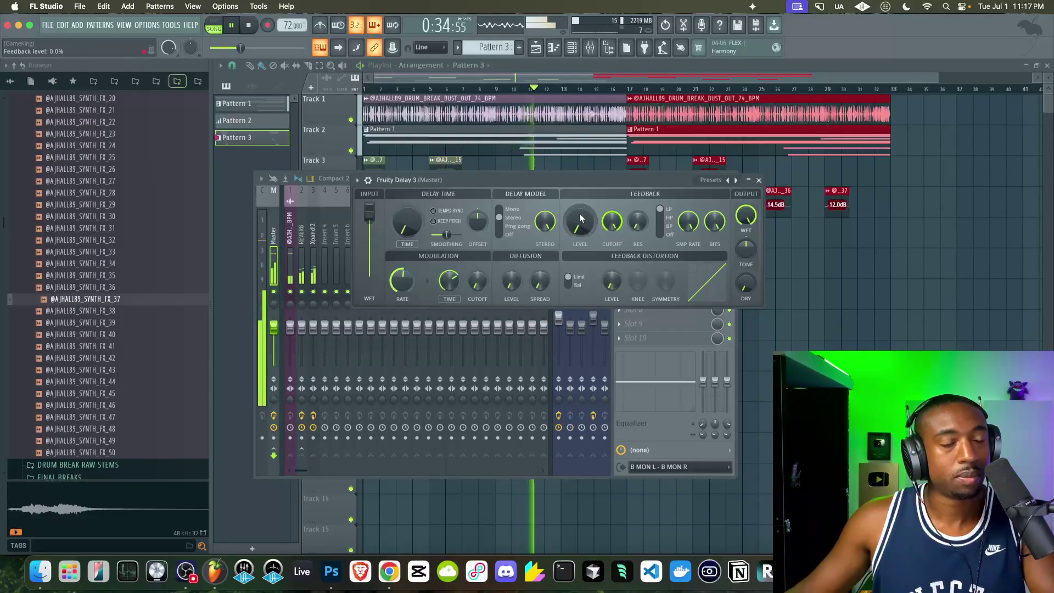
{"action": "left_click", "coordinate": [759, 180]}
{"action": "left_click", "coordinate": [645, 224]}
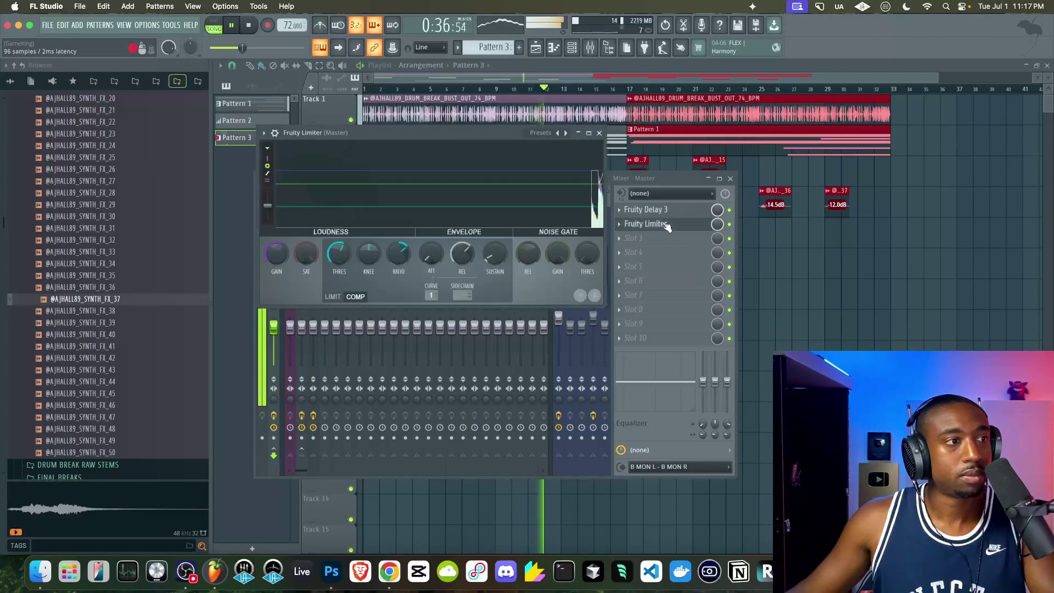
{"action": "left_click", "coordinate": [599, 133]}
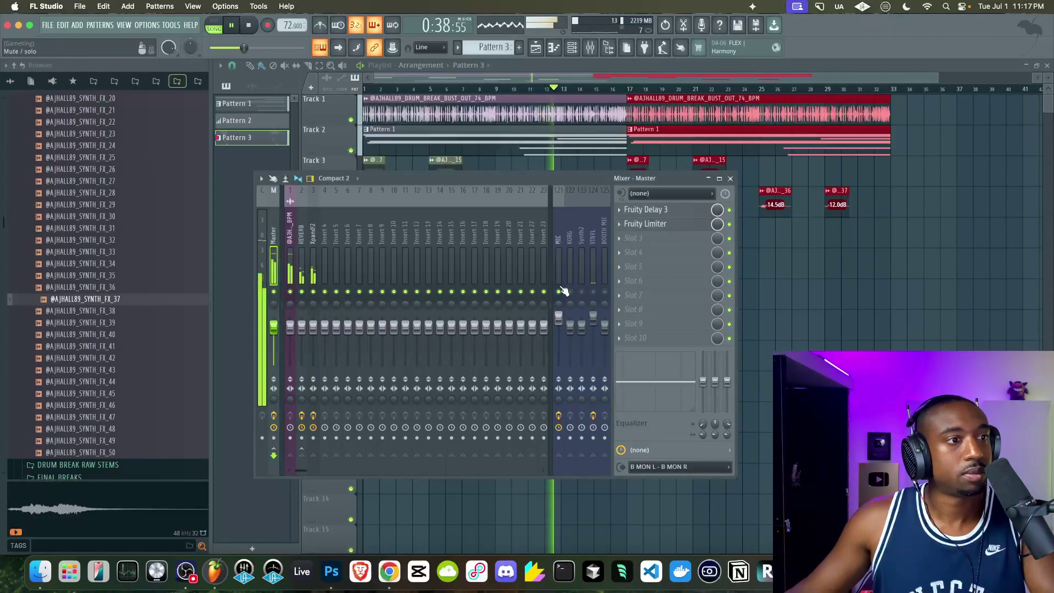
- Add a third Xpand!2 instrument to the channel rack
{"action": "key", "text": "F9"}
{"action": "left_click", "coordinate": [590, 48]}
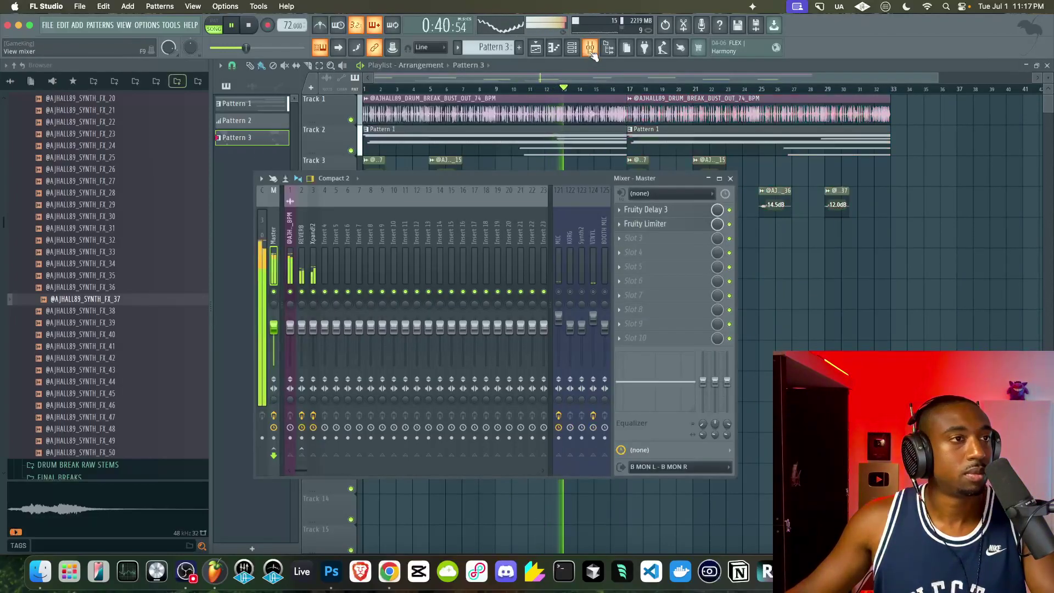
{"action": "key", "text": "F6"}
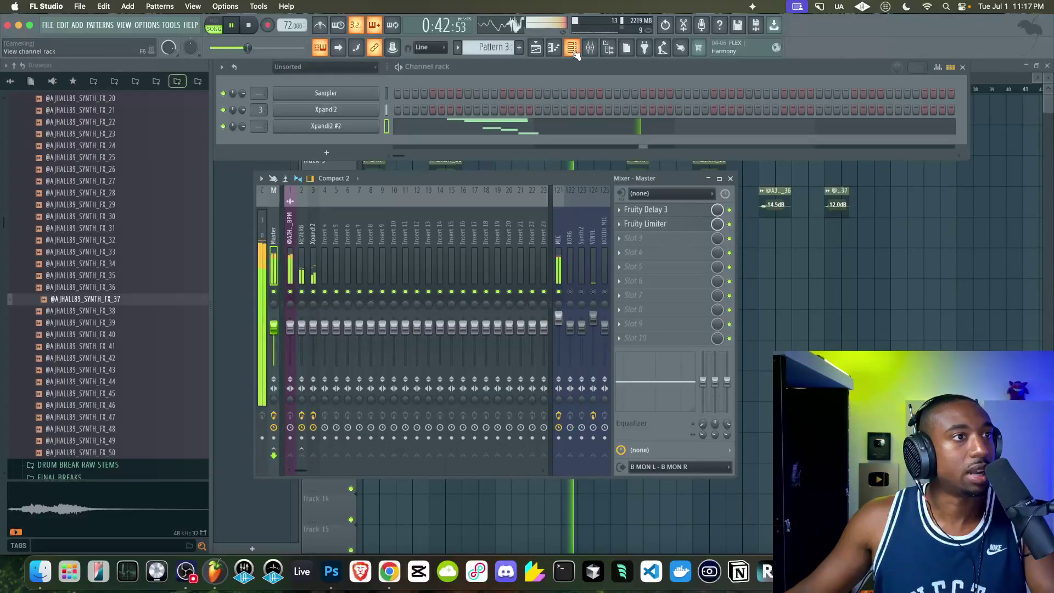
{"action": "left_click", "coordinate": [329, 154]}
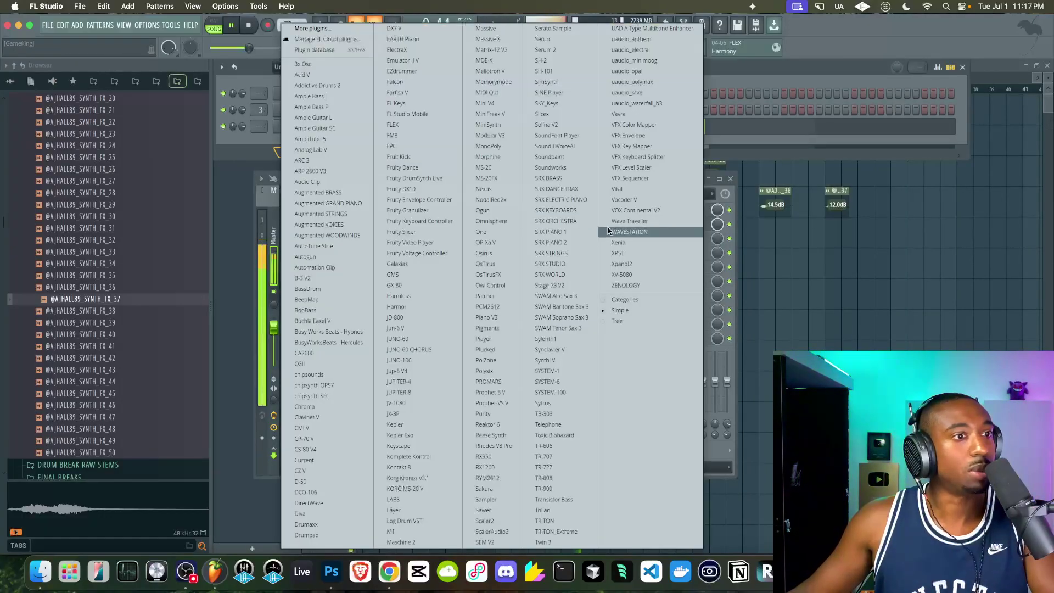
{"action": "left_click", "coordinate": [641, 268]}
- Load the +01 Fretless Bass preset from 25 Basses into Xpand!2 #3, and record a bass line with it into a new Pattern 4
{"action": "left_click", "coordinate": [251, 352]}
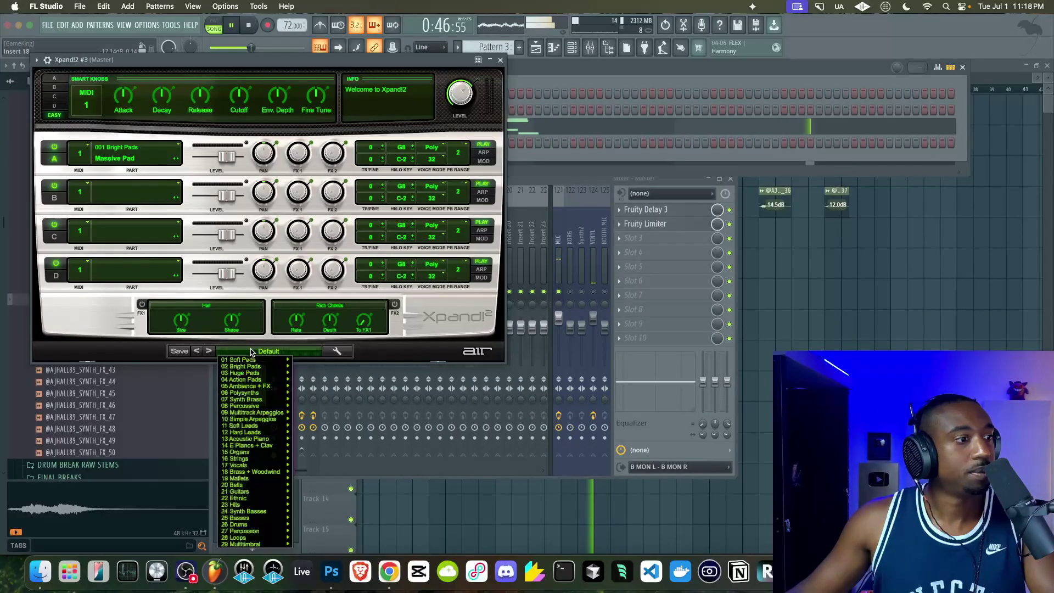
{"action": "mouse_move", "coordinate": [260, 514]}
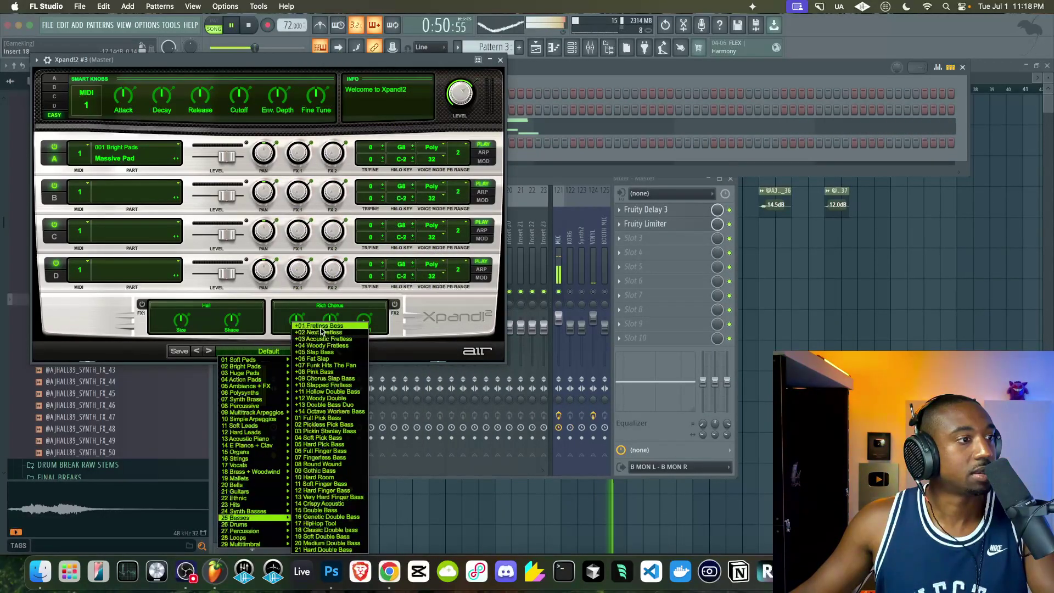
{"action": "left_click", "coordinate": [322, 328]}
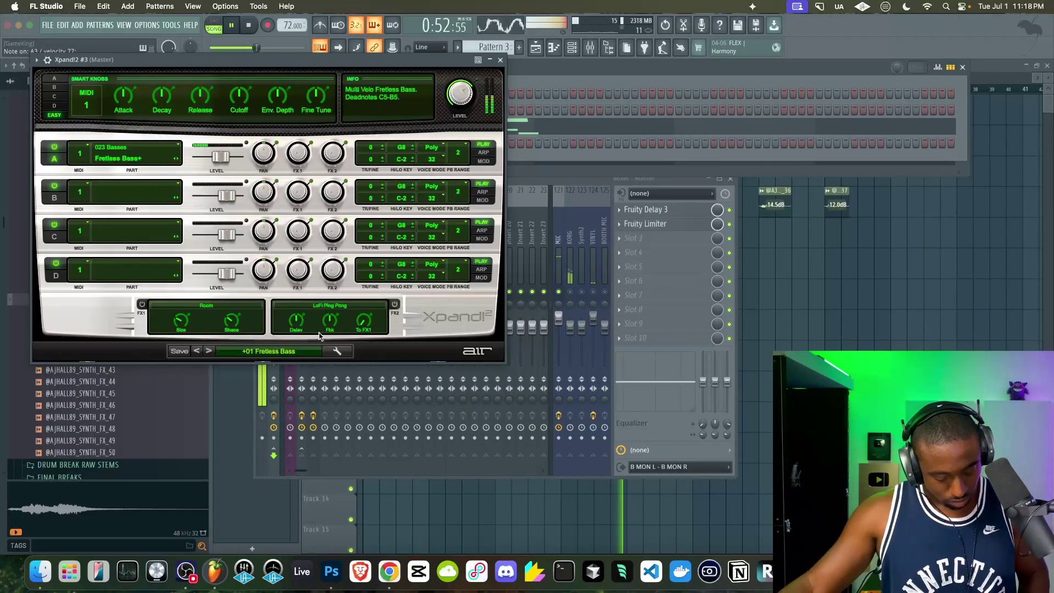
{"action": "left_click", "coordinate": [501, 60]}
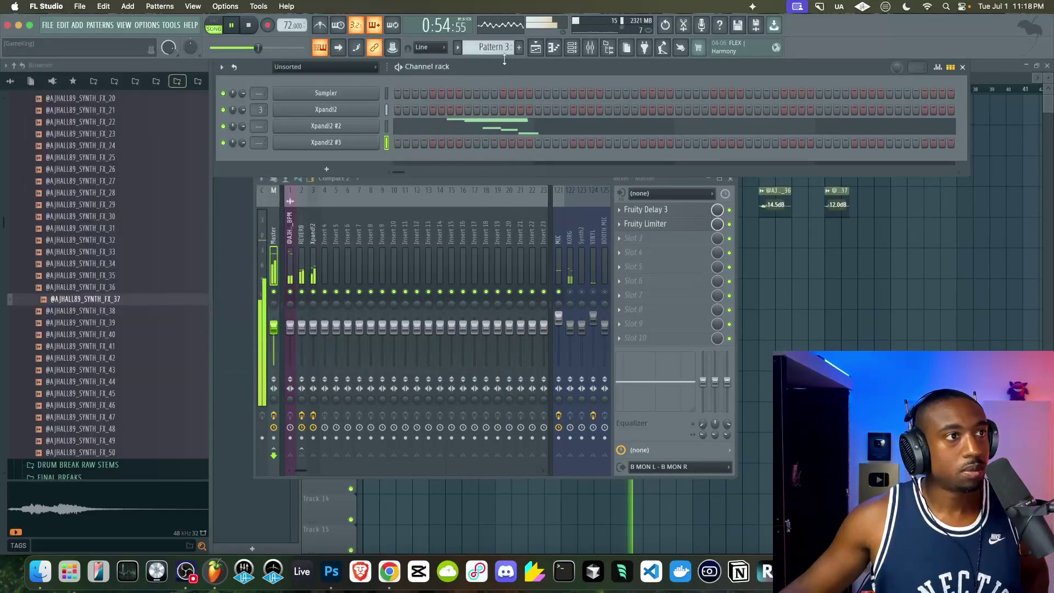
{"action": "left_click", "coordinate": [519, 48]}
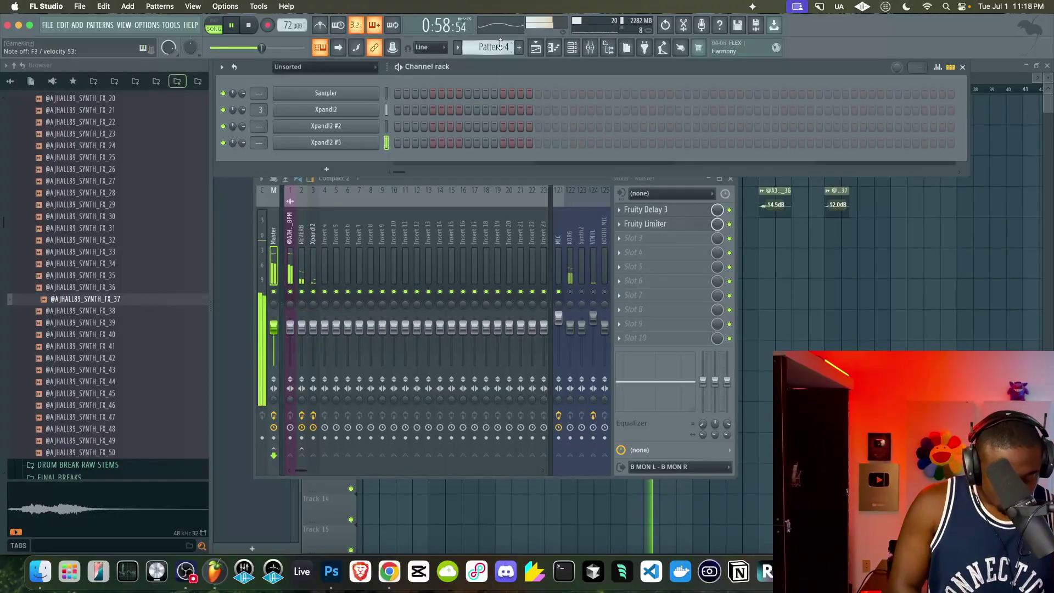
{"action": "left_click", "coordinate": [268, 25]}
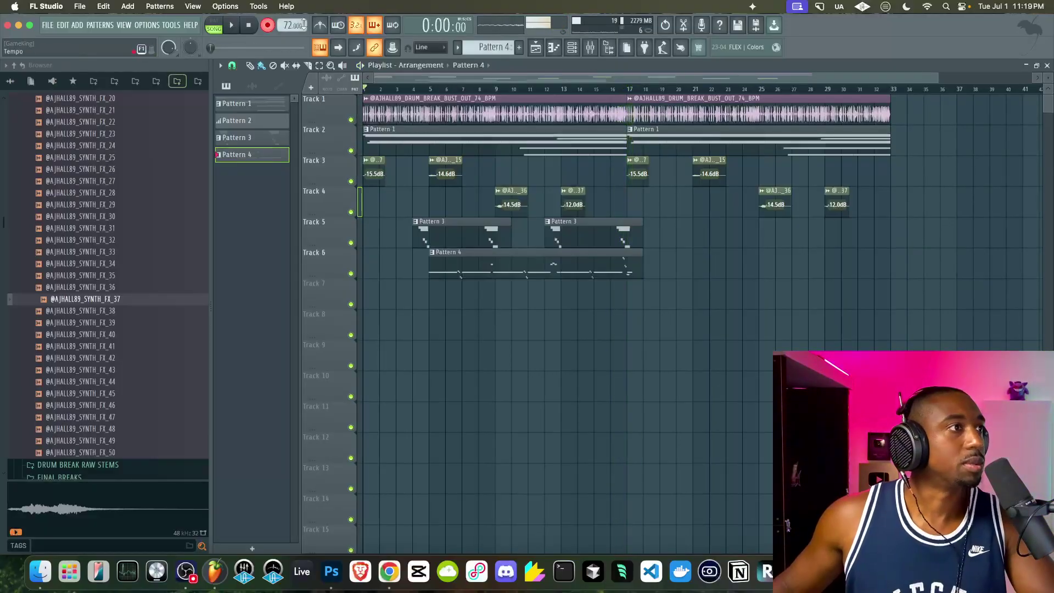
- Review Pattern 4's bass notes in the piano roll, play the beat, and return to the playlist
{"action": "double_click", "coordinate": [609, 253]}
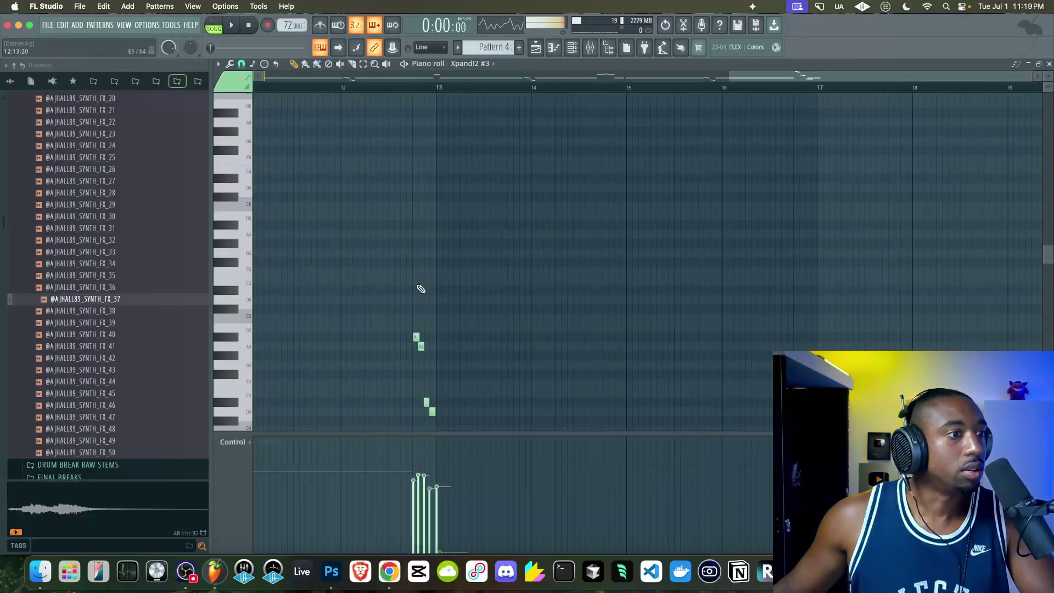
{"action": "scroll", "coordinate": [419, 289], "scroll_direction": "up", "scroll_amount": 6}
{"action": "scroll", "coordinate": [538, 165], "scroll_direction": "left", "scroll_amount": 5}
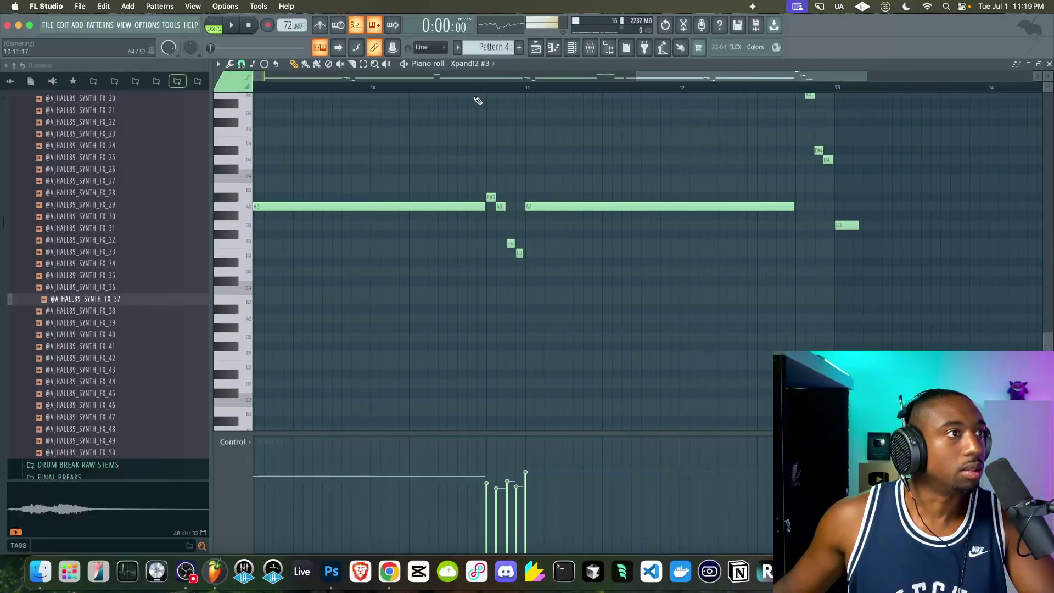
{"action": "scroll", "coordinate": [440, 122], "scroll_direction": "down", "scroll_amount": 8}
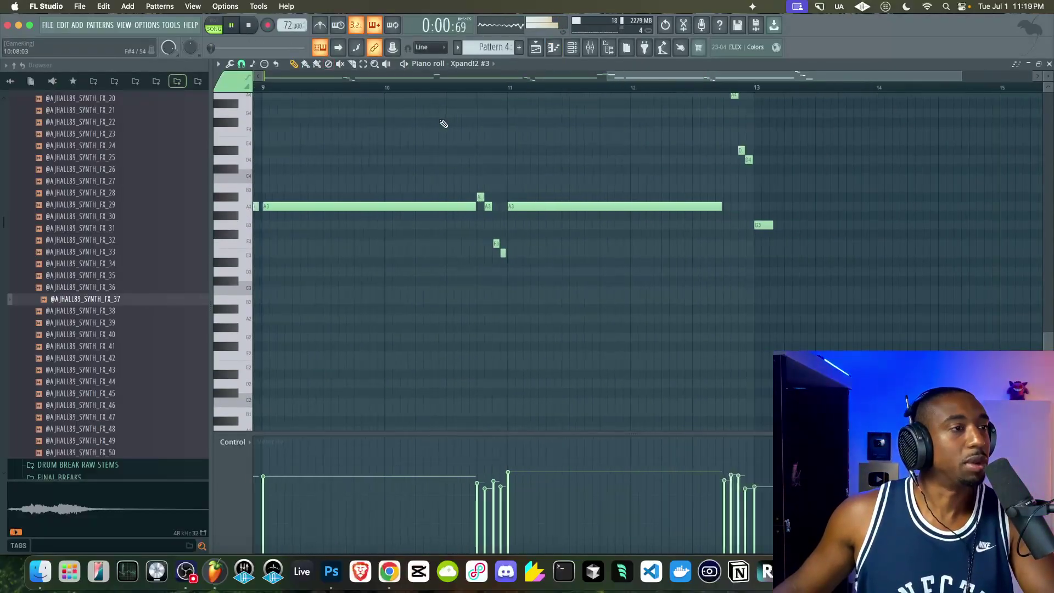
{"action": "key", "text": "F5"}
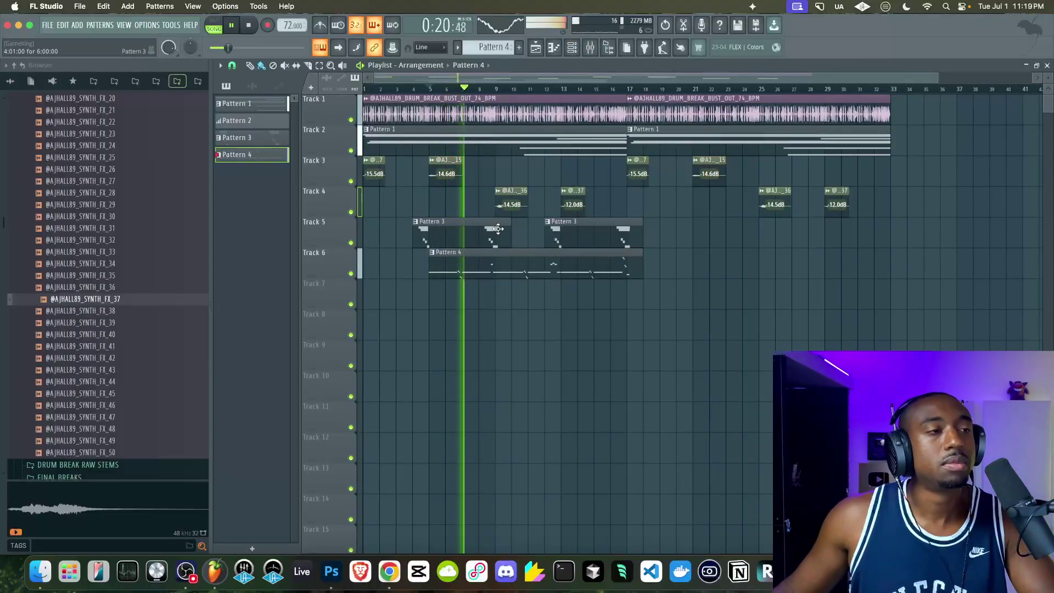
- Select the three short fills that follow the long A3 notes in Pattern 4's bass line and remove their overlaps with note end Max
{"action": "left_click", "coordinate": [571, 48]}
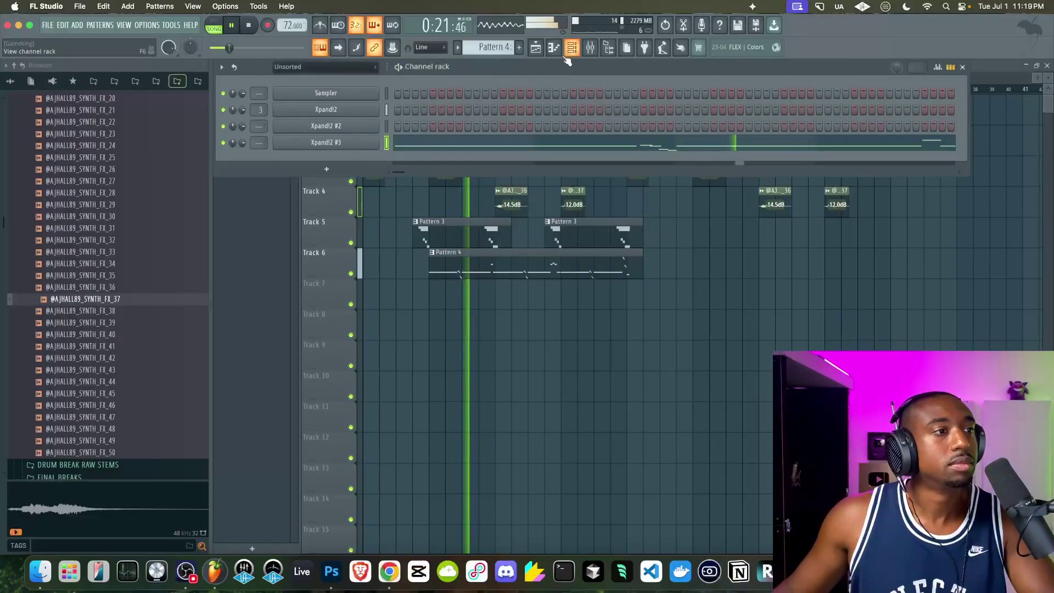
{"action": "left_click", "coordinate": [483, 144]}
{"action": "left_click_drag", "start_coordinate": [376, 264], "coordinate": [358, 194]}
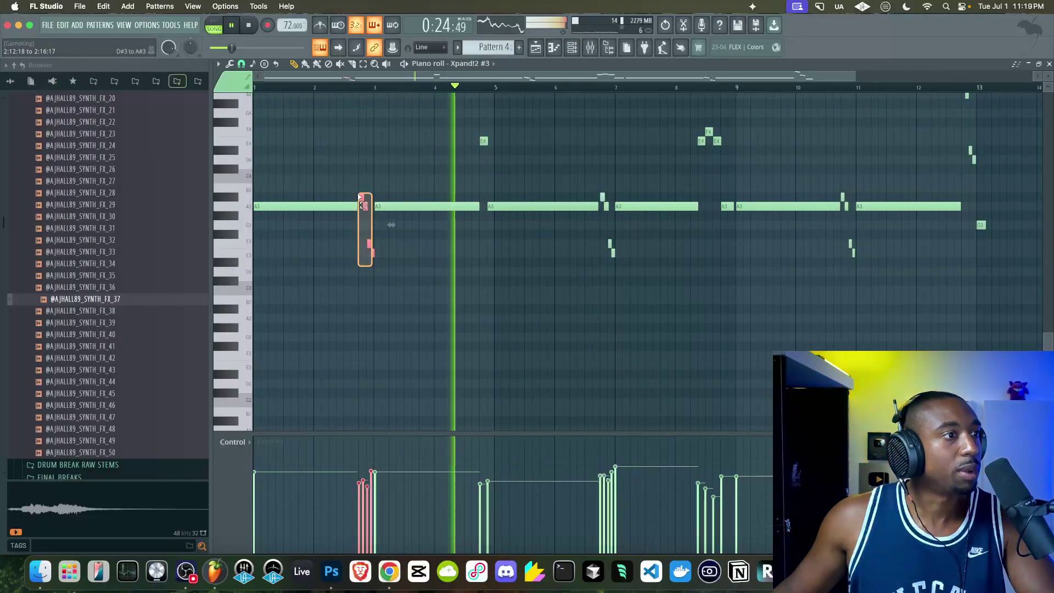
{"action": "left_click_drag", "start_coordinate": [613, 256], "coordinate": [600, 190]}
{"action": "left_click_drag", "start_coordinate": [855, 257], "coordinate": [852, 208]}
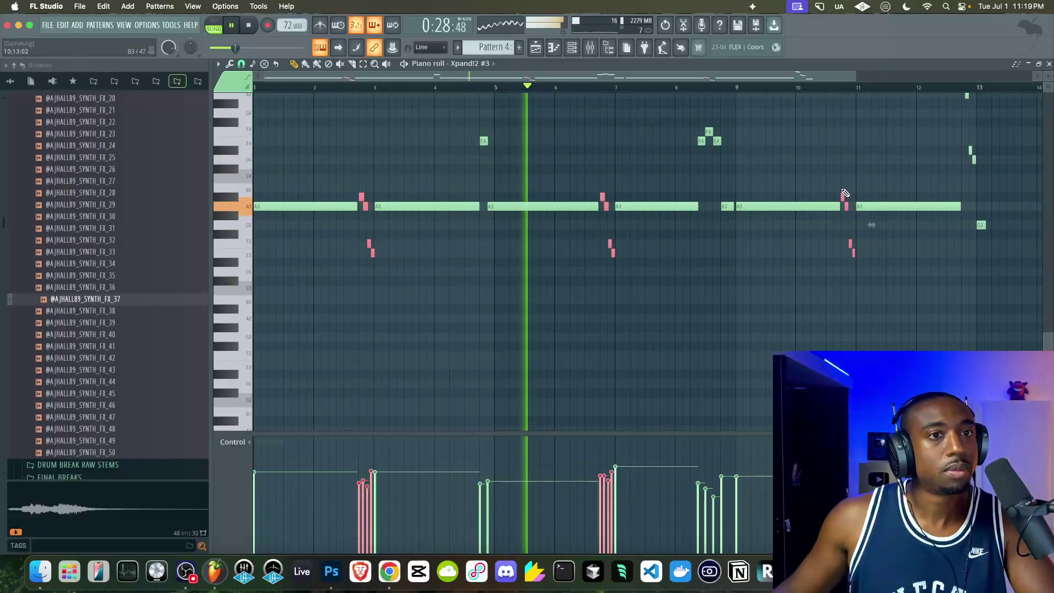
{"action": "scroll", "coordinate": [988, 165], "scroll_direction": "up", "scroll_amount": 4}
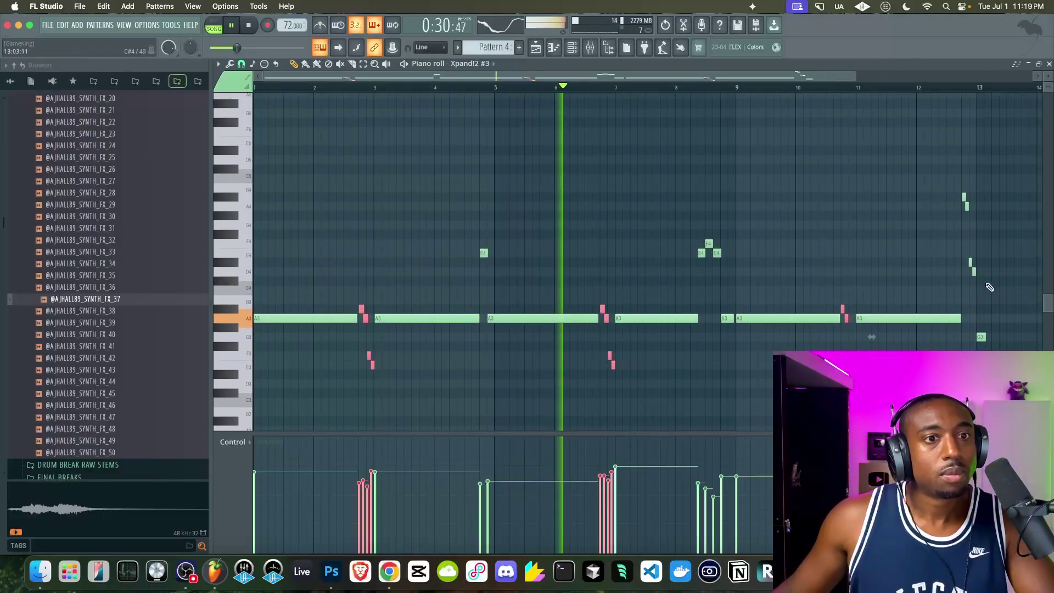
{"action": "scroll", "coordinate": [350, 280], "scroll_direction": "up", "scroll_amount": 3}
{"action": "scroll", "coordinate": [350, 279], "scroll_direction": "up", "scroll_amount": 1}
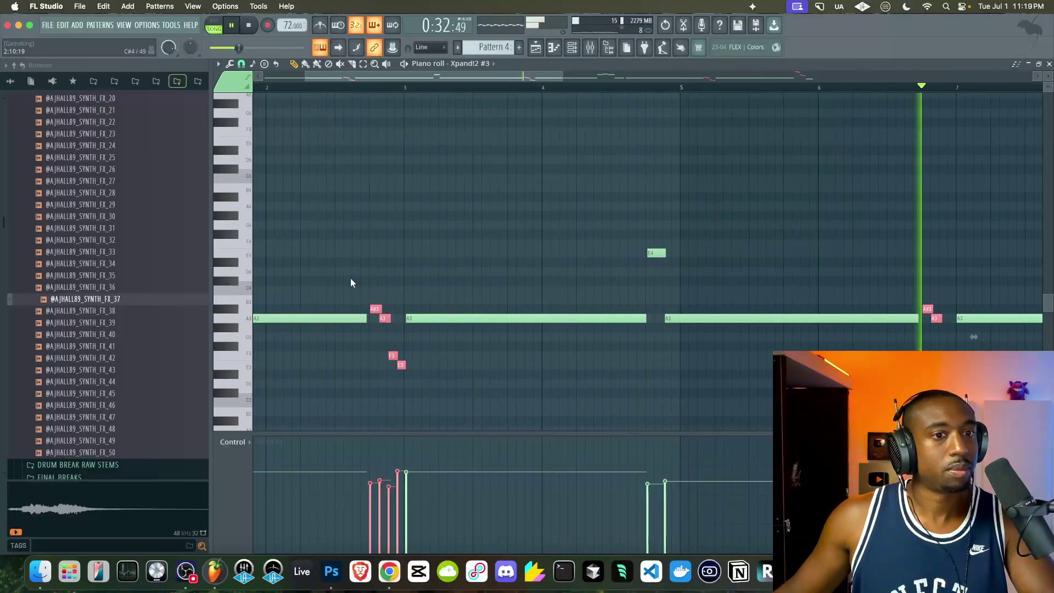
{"action": "left_click", "coordinate": [230, 64]}
{"action": "left_click", "coordinate": [392, 144]}
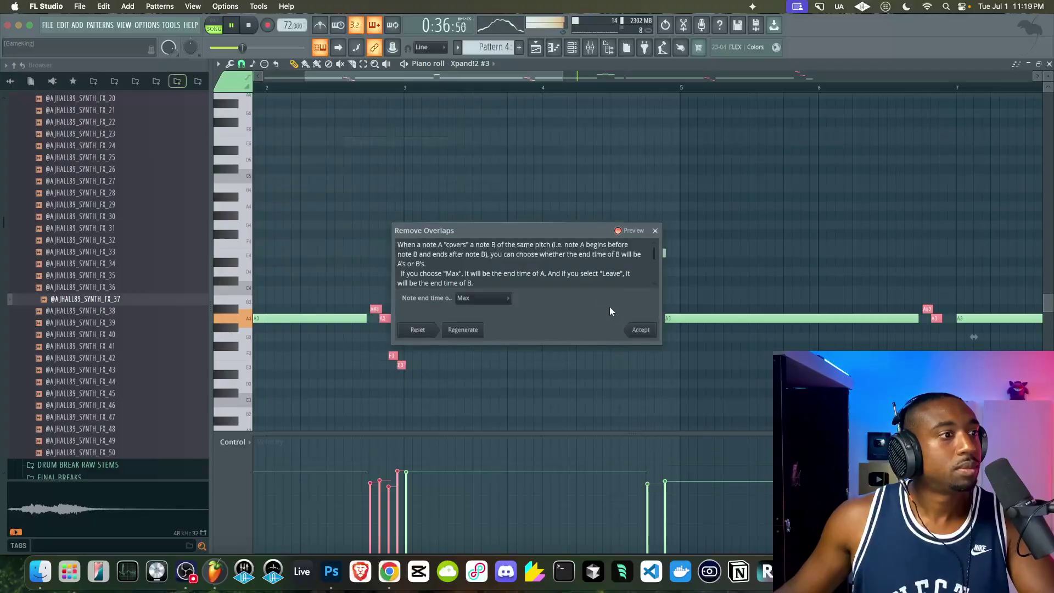
{"action": "left_click", "coordinate": [641, 330]}
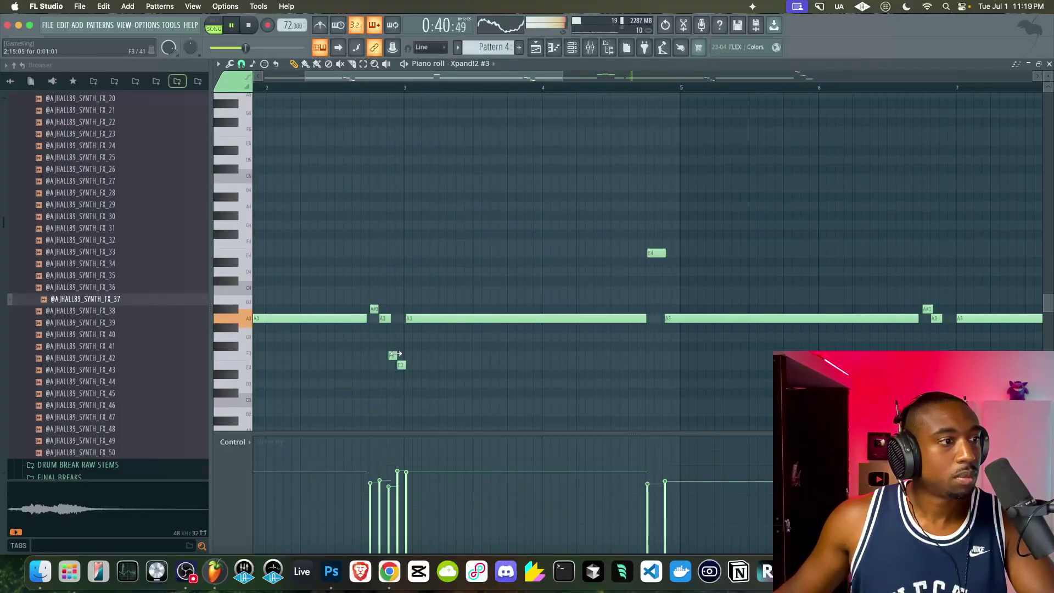
- Check the remaining bass fills and shorten the A#4 note that begins the closing run before bar 13
{"action": "scroll", "coordinate": [482, 352], "scroll_direction": "right", "scroll_amount": 5}
{"action": "scroll", "coordinate": [632, 343], "scroll_direction": "down", "scroll_amount": 2}
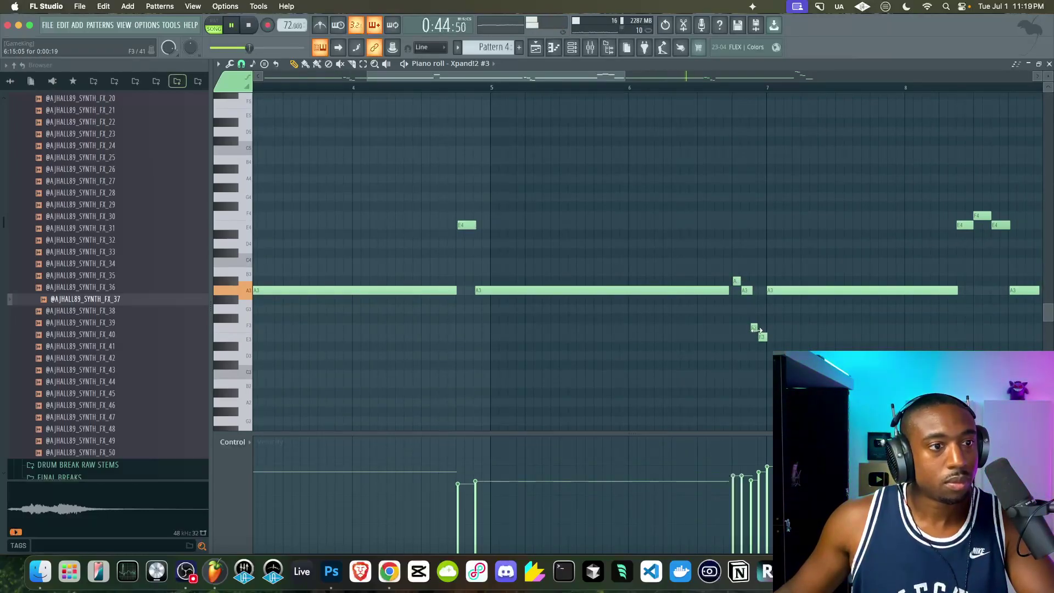
{"action": "scroll", "coordinate": [757, 329], "scroll_direction": "right", "scroll_amount": 8}
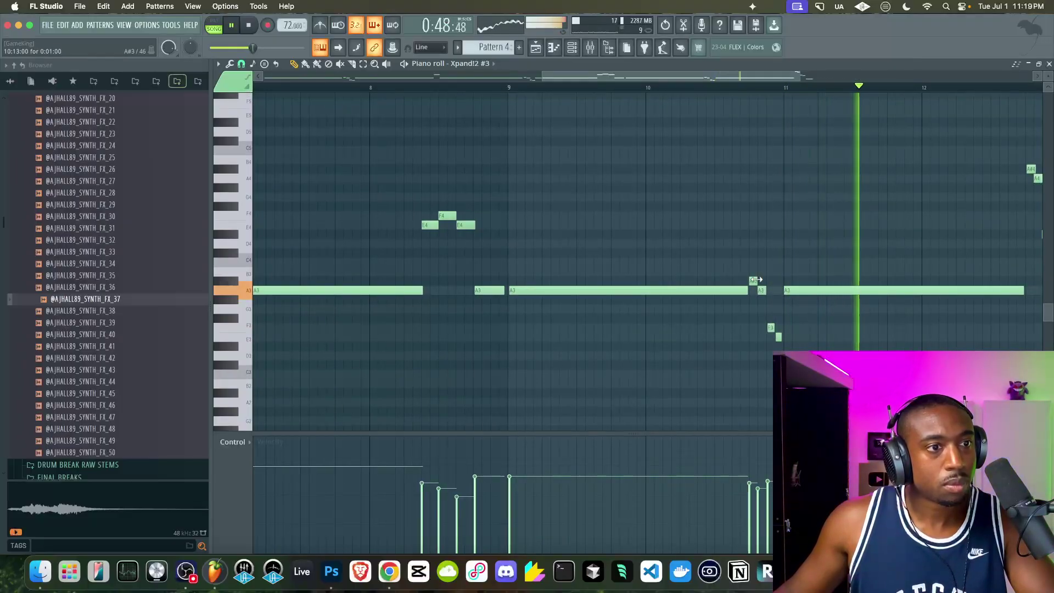
{"action": "scroll", "coordinate": [812, 330], "scroll_direction": "right", "scroll_amount": 4}
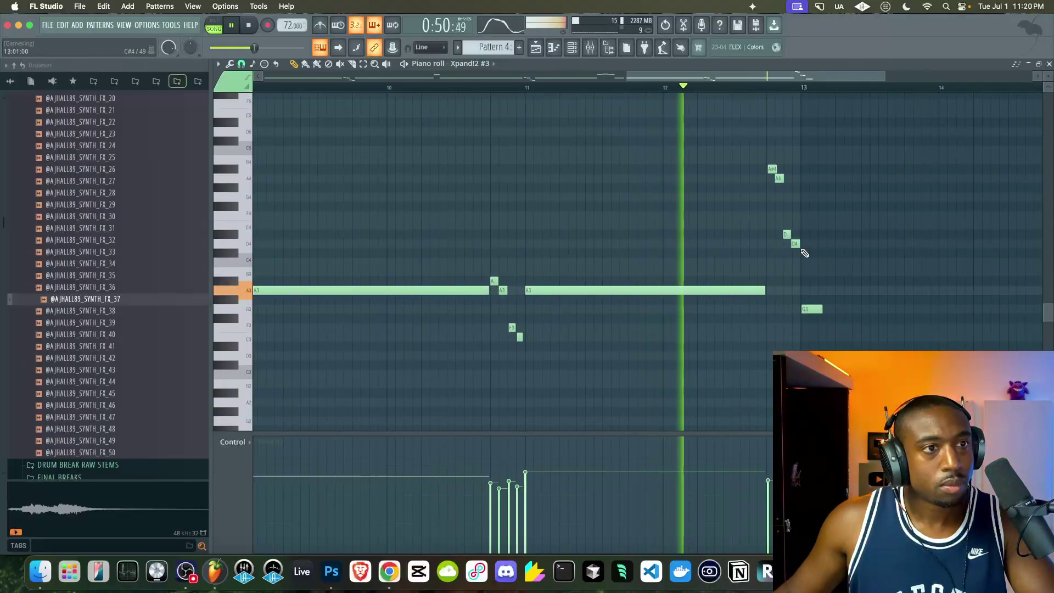
{"action": "left_click_drag", "start_coordinate": [776, 170], "coordinate": [774, 169]}
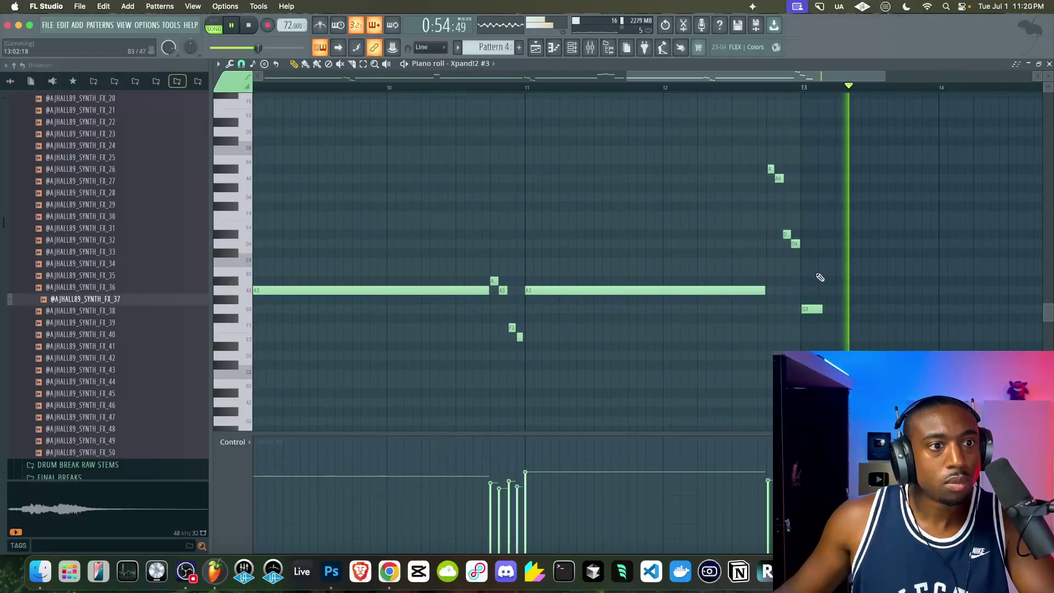
- Duplicate the bass notes preceding the closing run to bar 13 at the same pitch, and start the first copied A3 after the G3 note
{"action": "scroll", "coordinate": [751, 268], "scroll_direction": "down", "scroll_amount": 2}
{"action": "scroll", "coordinate": [751, 267], "scroll_direction": "down", "scroll_amount": 2}
{"action": "key", "text": "space"}
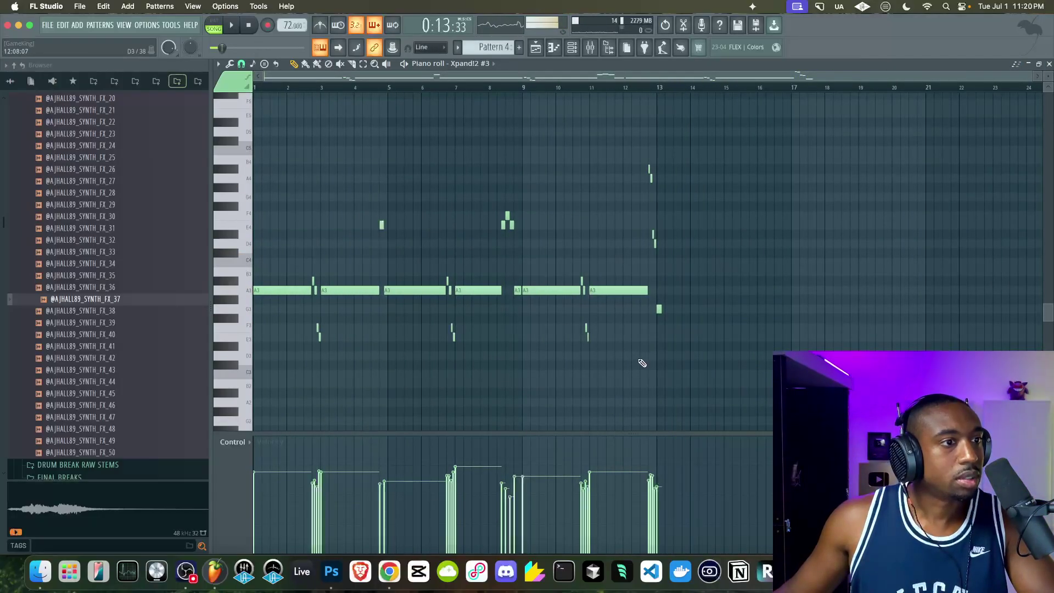
{"action": "left_click_drag", "start_coordinate": [648, 367], "coordinate": [211, 132]}
{"action": "key", "text": "ctrl+b"}
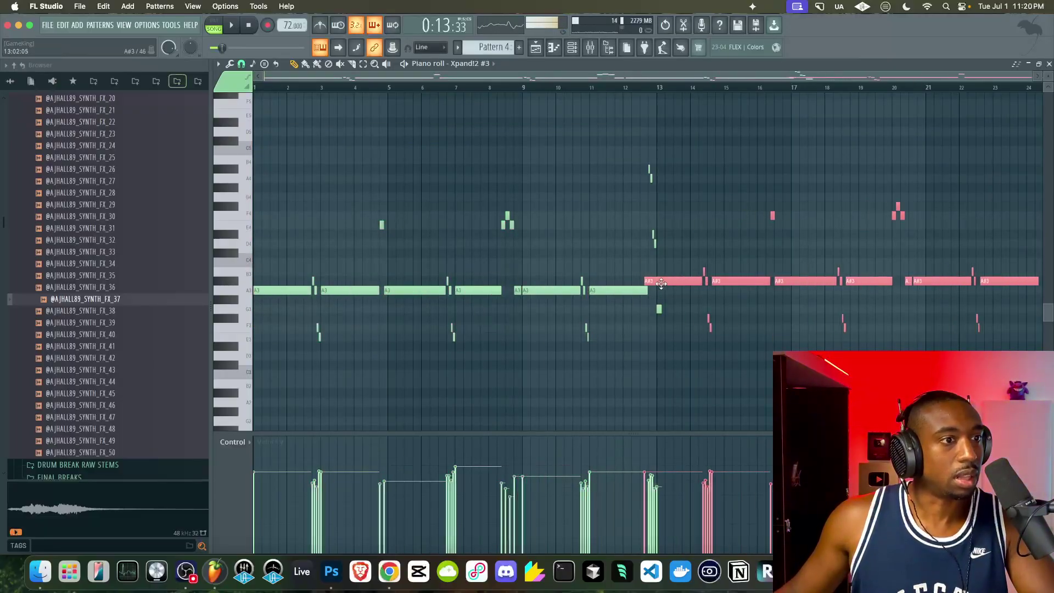
{"action": "scroll", "coordinate": [672, 296], "scroll_direction": "up", "scroll_amount": 5}
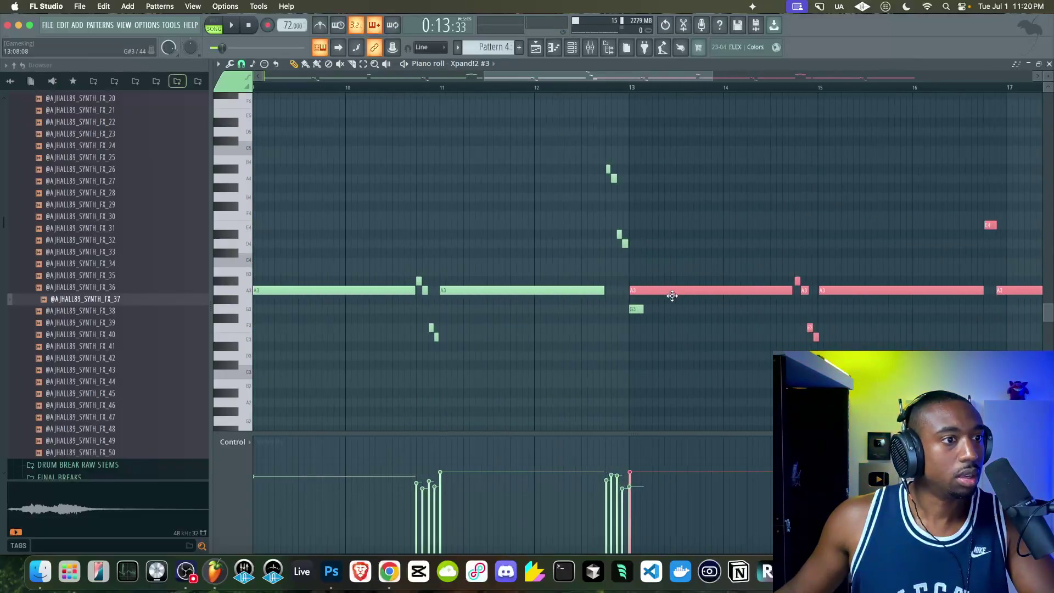
{"action": "key", "text": "ctrl+d"}
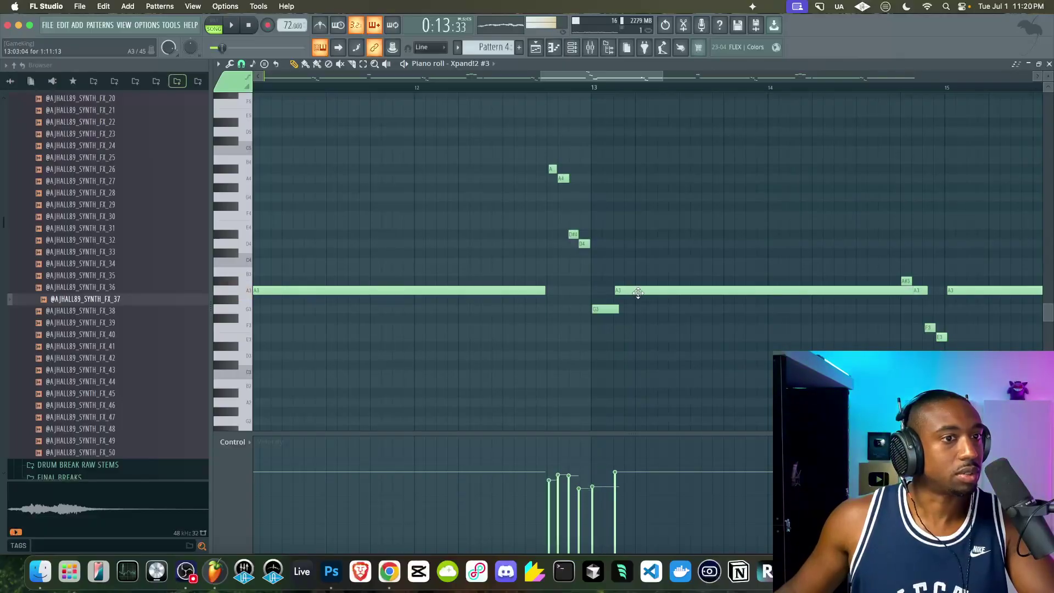
- Shorten the first copied A3 note in bar 13 so it ends before the A#3 note, and return to the playlist
{"action": "key", "text": "space"}
{"action": "left_click", "coordinate": [570, 85]}
{"action": "left_click", "coordinate": [896, 292], "text": "super"}
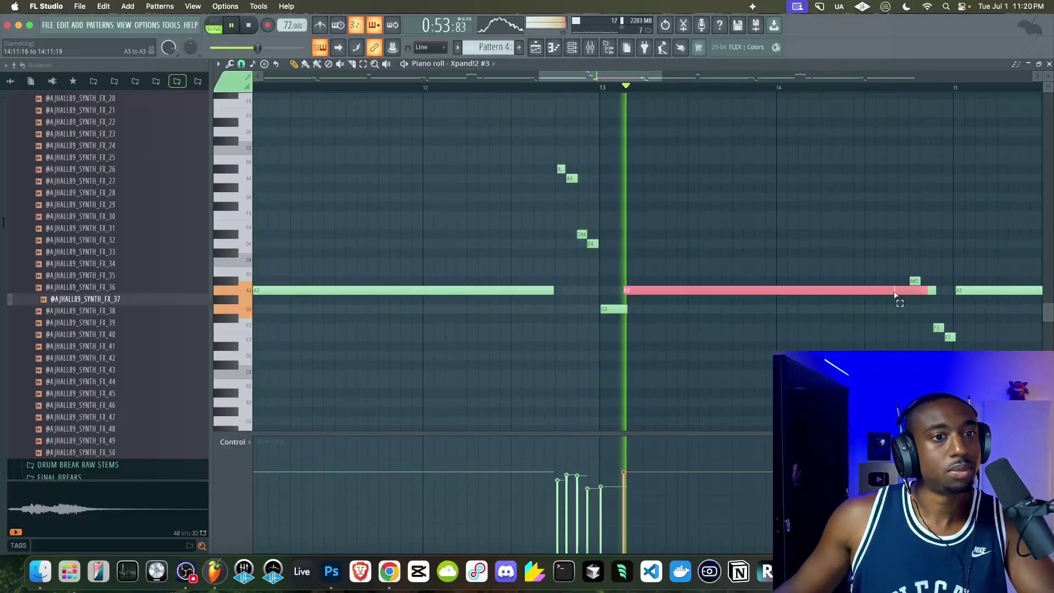
{"action": "left_click_drag", "start_coordinate": [921, 291], "coordinate": [906, 291]}
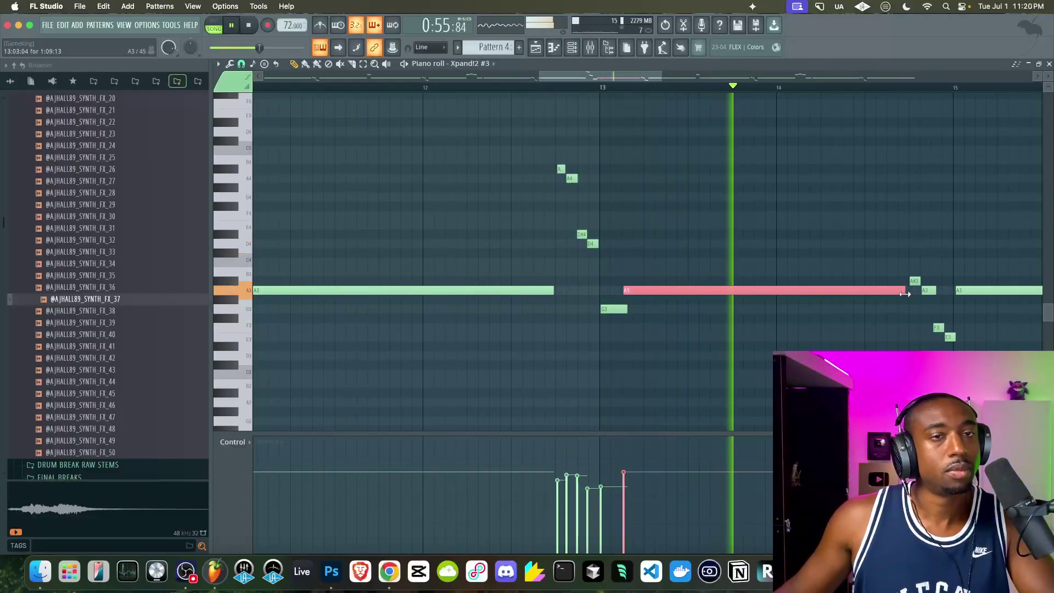
{"action": "left_click", "coordinate": [1050, 64]}
{"action": "left_click", "coordinate": [808, 262]}
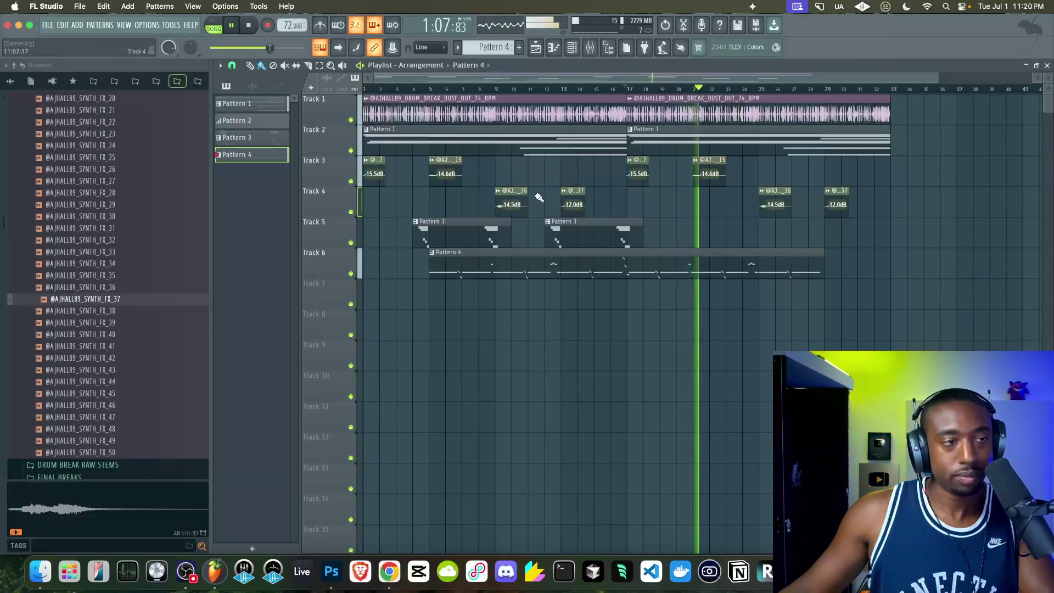
- Set the compressor threshold of the Master's Fruity Limiter to 0.0 dB while the beat plays from the start
{"action": "left_click", "coordinate": [572, 48]}
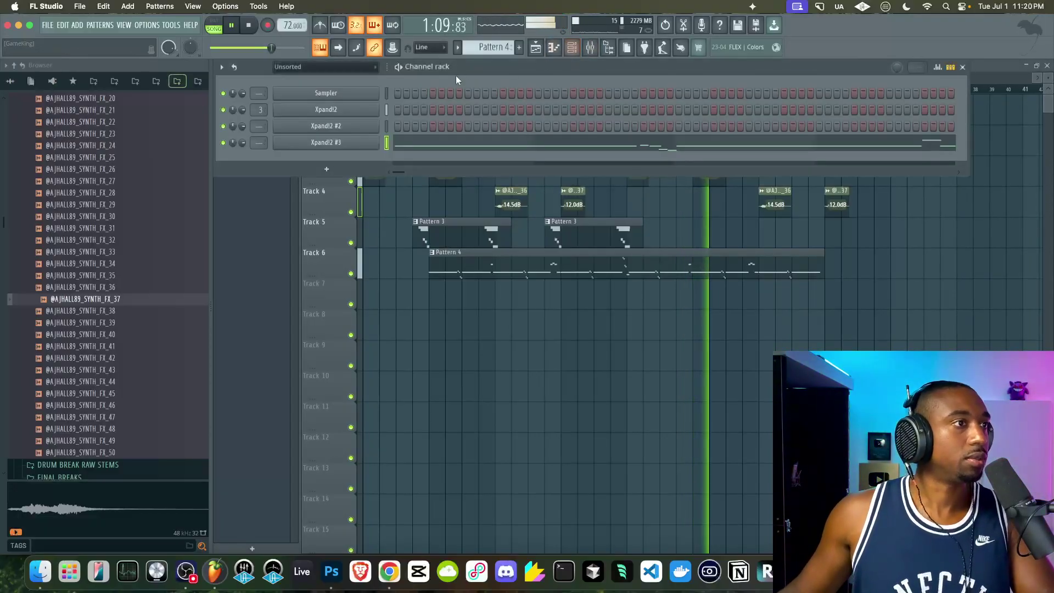
{"action": "key", "text": "F6"}
{"action": "left_click", "coordinate": [256, 28]}
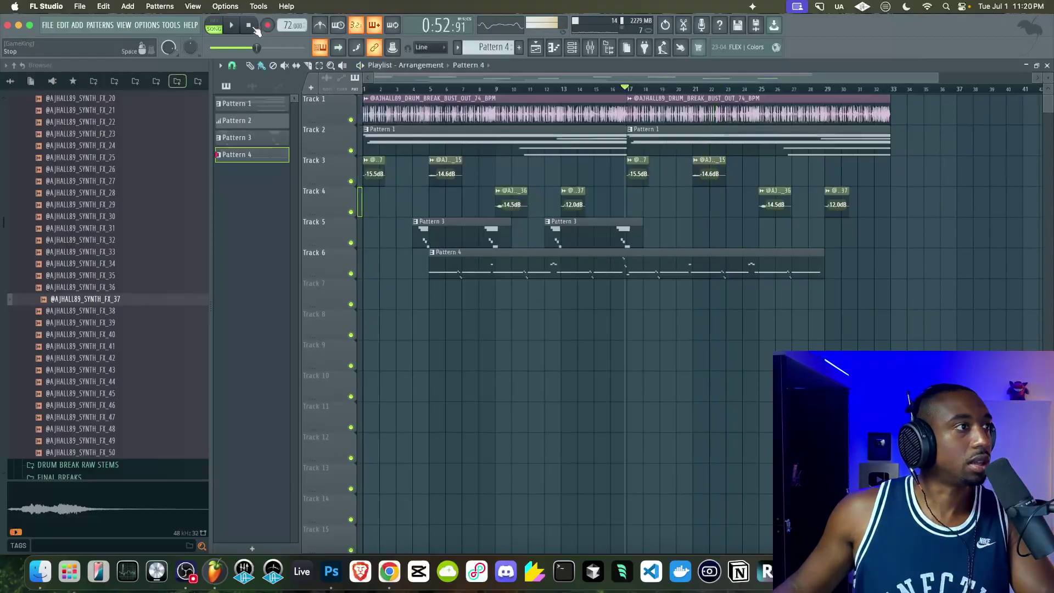
{"action": "key", "text": "space"}
{"action": "key", "text": "F9"}
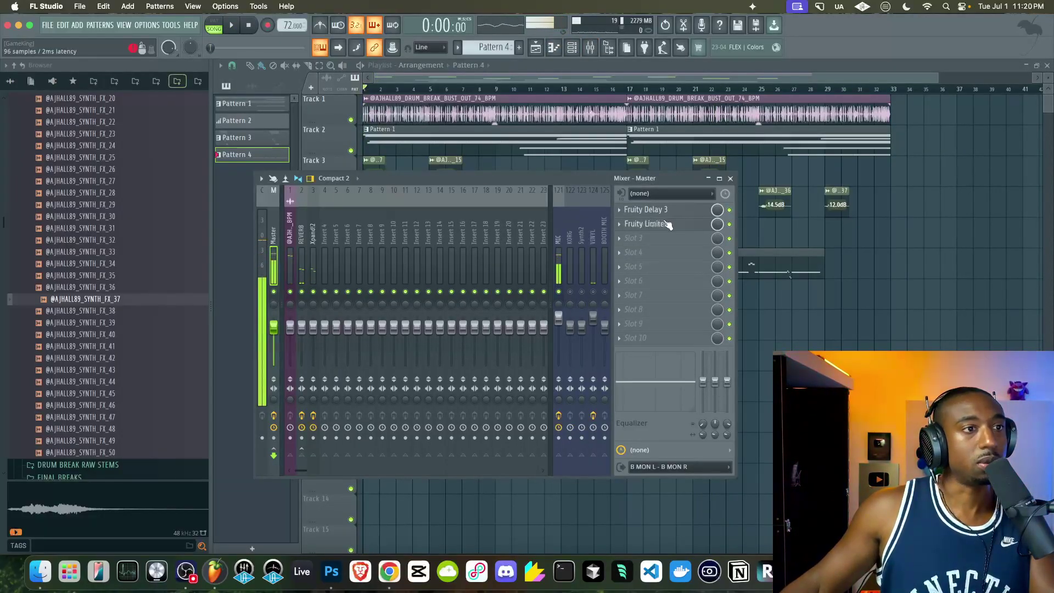
{"action": "left_click", "coordinate": [646, 224]}
{"action": "key", "text": "space"}
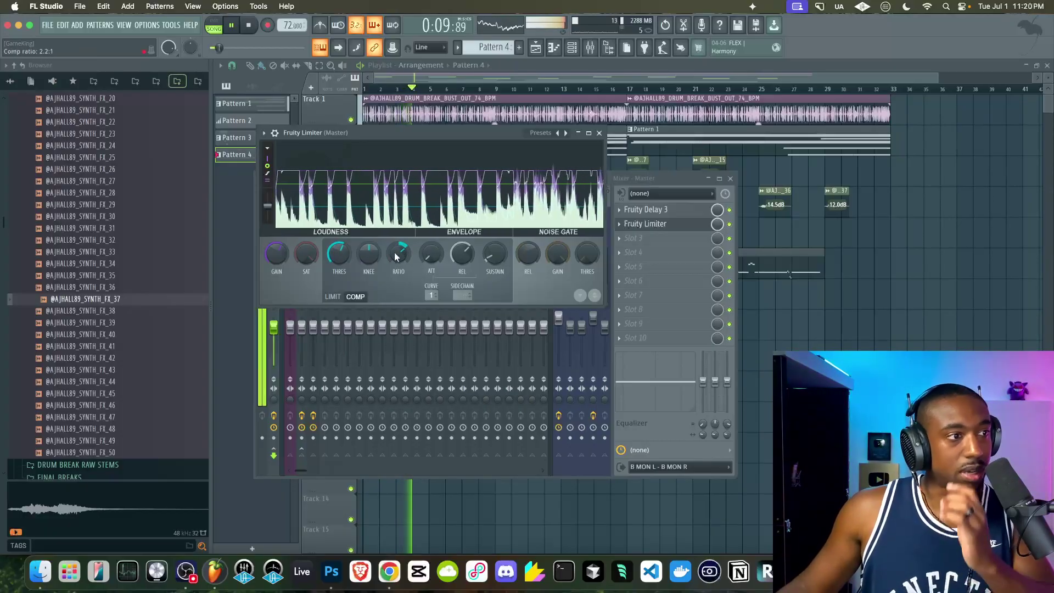
{"action": "mouse_move", "coordinate": [344, 252]}
{"action": "left_mouse_down"}
{"action": "mouse_move", "coordinate": [344, 225]}
{"action": "mouse_move", "coordinate": [344, 277]}
{"action": "mouse_move", "coordinate": [342, 225]}
{"action": "mouse_move", "coordinate": [333, 270]}
{"action": "left_mouse_up"}
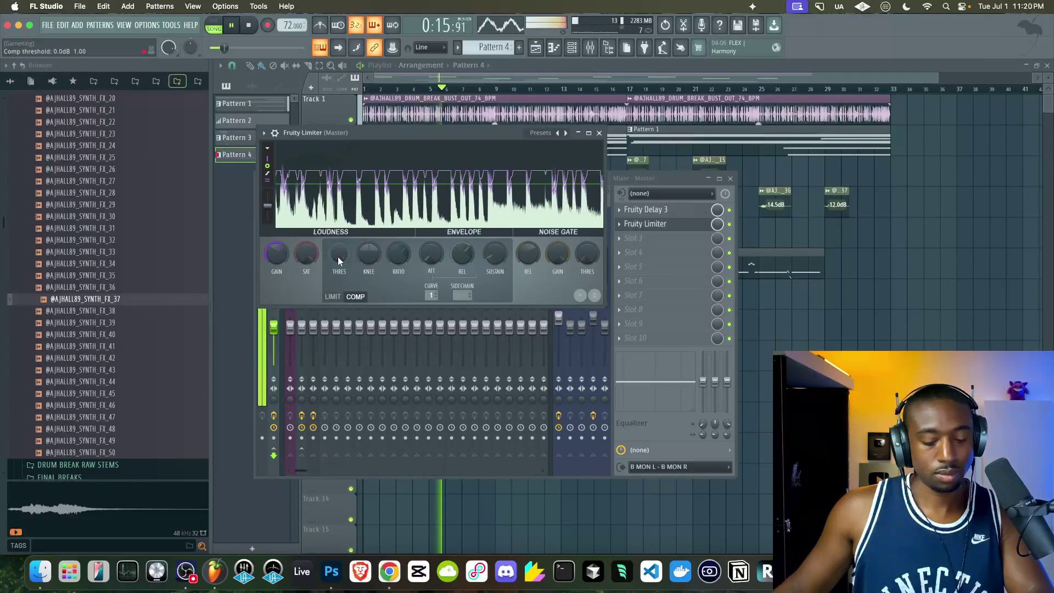
{"action": "left_click", "coordinate": [600, 132]}
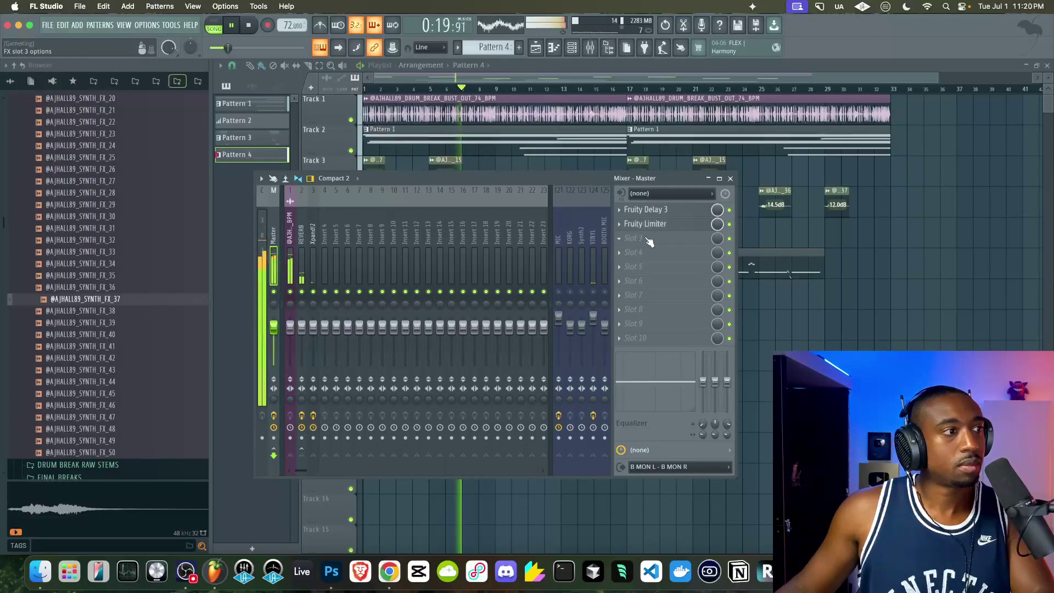
- Hide the browser and insert kHs Pitch Shifter on the Master ahead of Fruity Delay 3
{"action": "key", "text": "F9"}
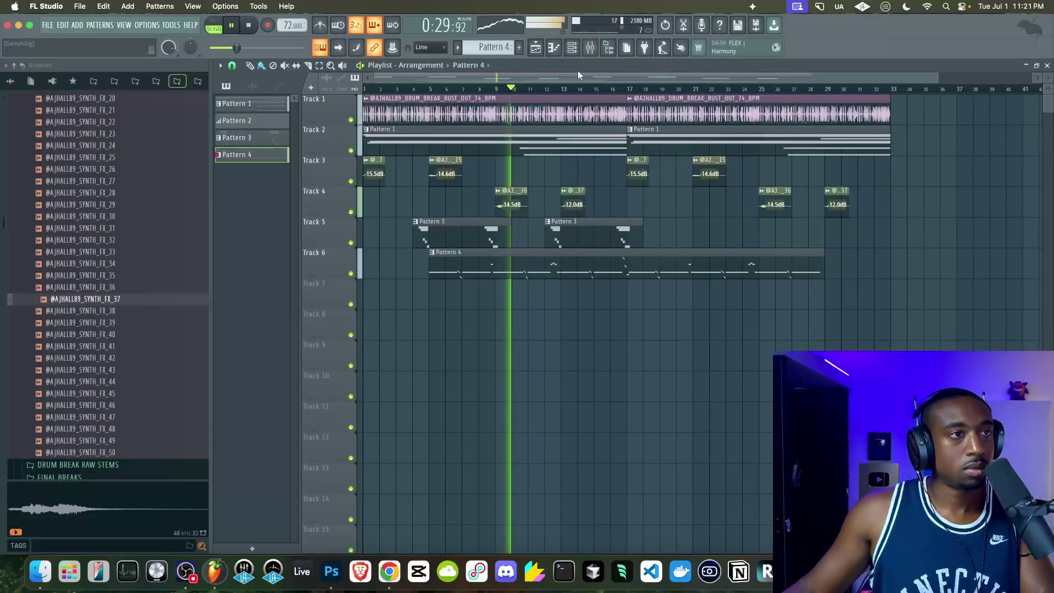
{"action": "left_click", "coordinate": [609, 49]}
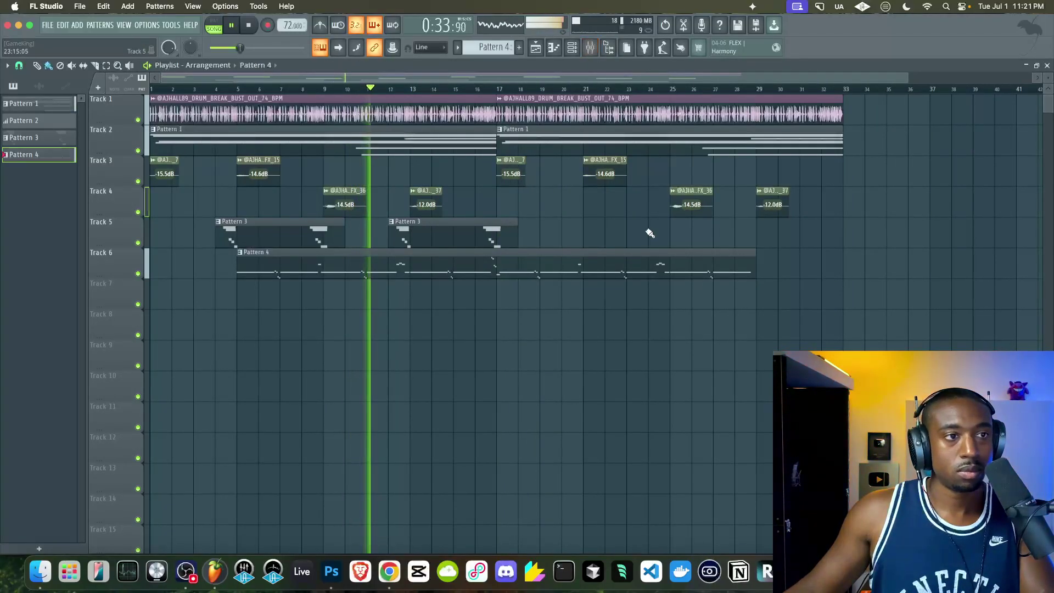
{"action": "left_click", "coordinate": [596, 54]}
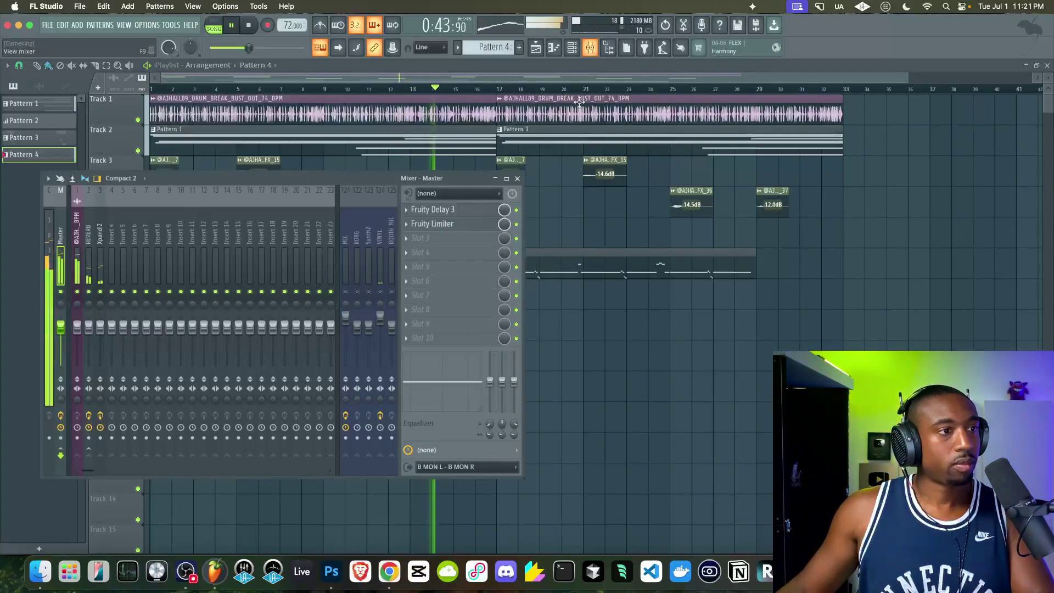
{"action": "key", "text": "space"}
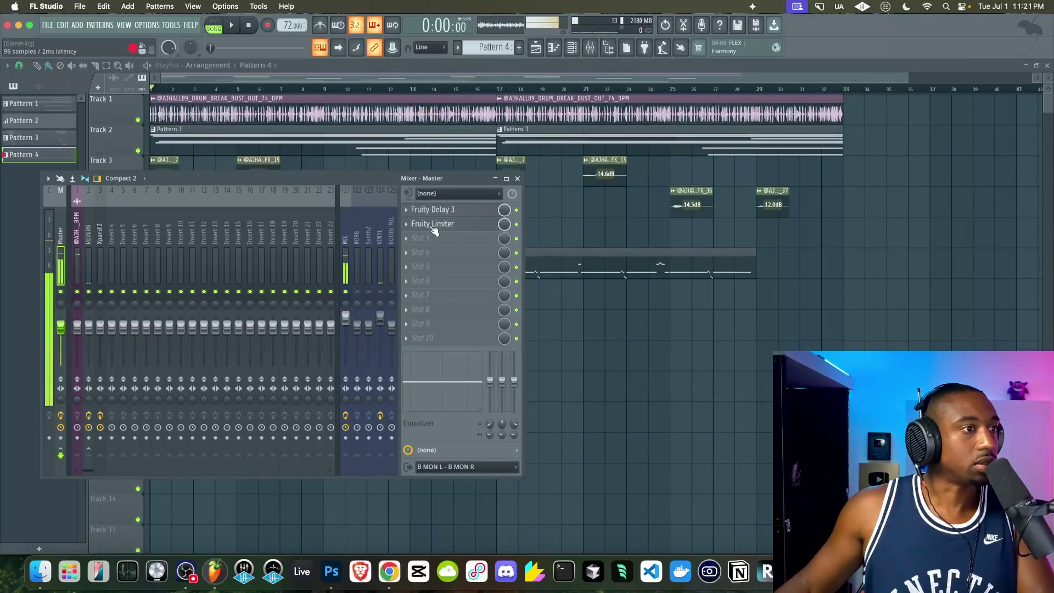
{"action": "scroll", "coordinate": [433, 240], "scroll_direction": "up", "scroll_amount": 1}
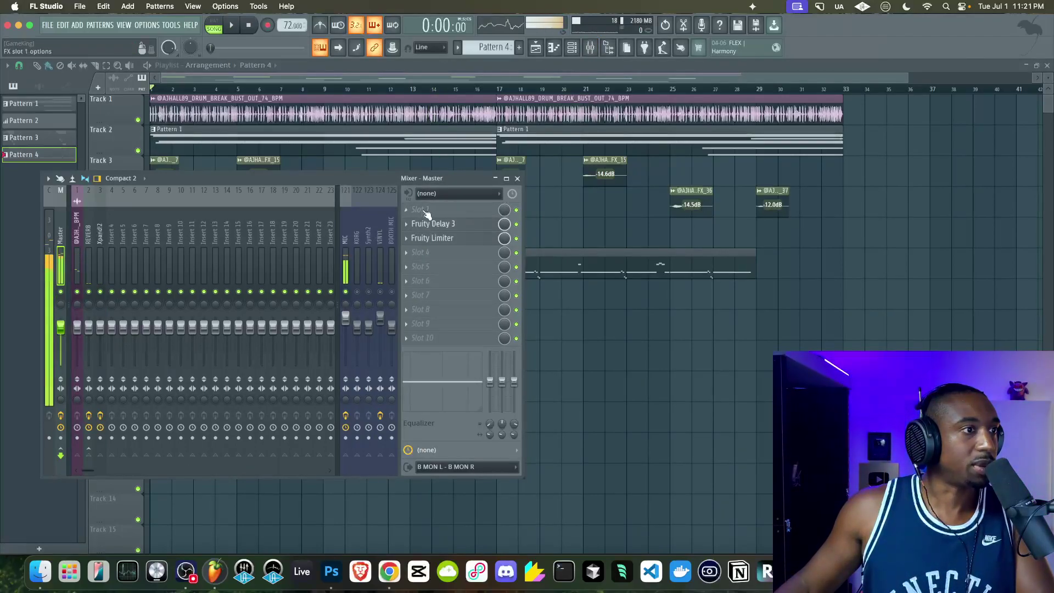
{"action": "left_click", "coordinate": [420, 209]}
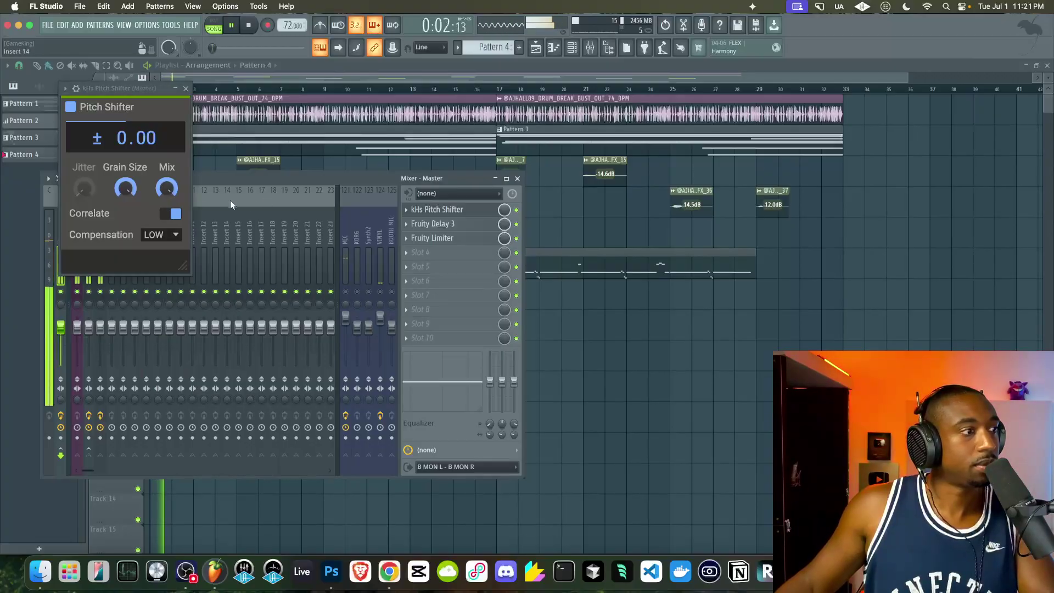
- Try grain sizes of 20.9 ms and 90.0 ms and a pitch shift of -1.00 semitone in the Pitch Shifter
{"action": "left_click_drag", "start_coordinate": [124, 188], "coordinate": [130, 187]}
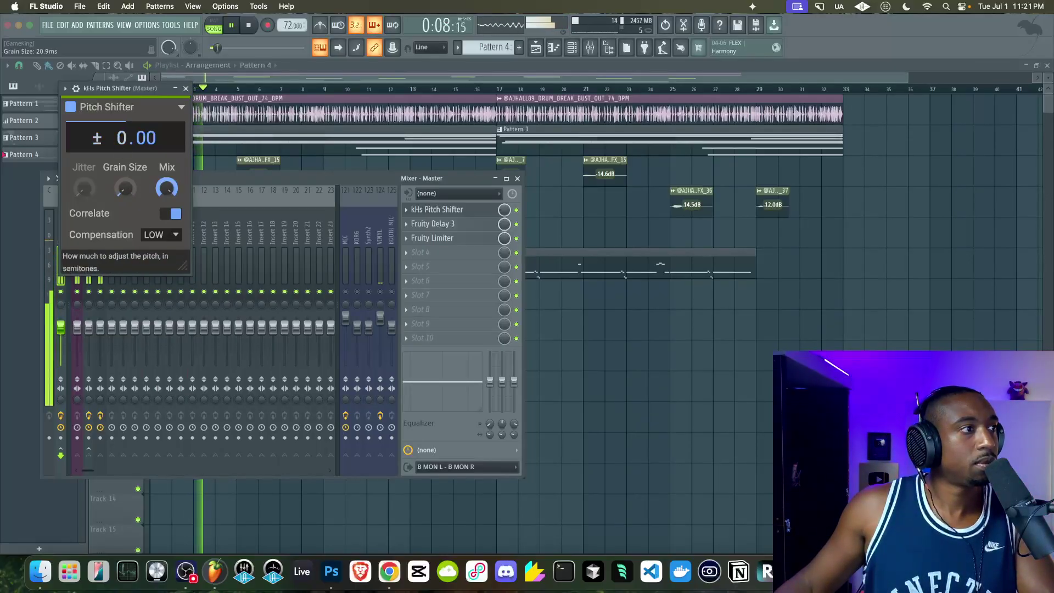
{"action": "left_click_drag", "start_coordinate": [125, 188], "coordinate": [130, 165]}
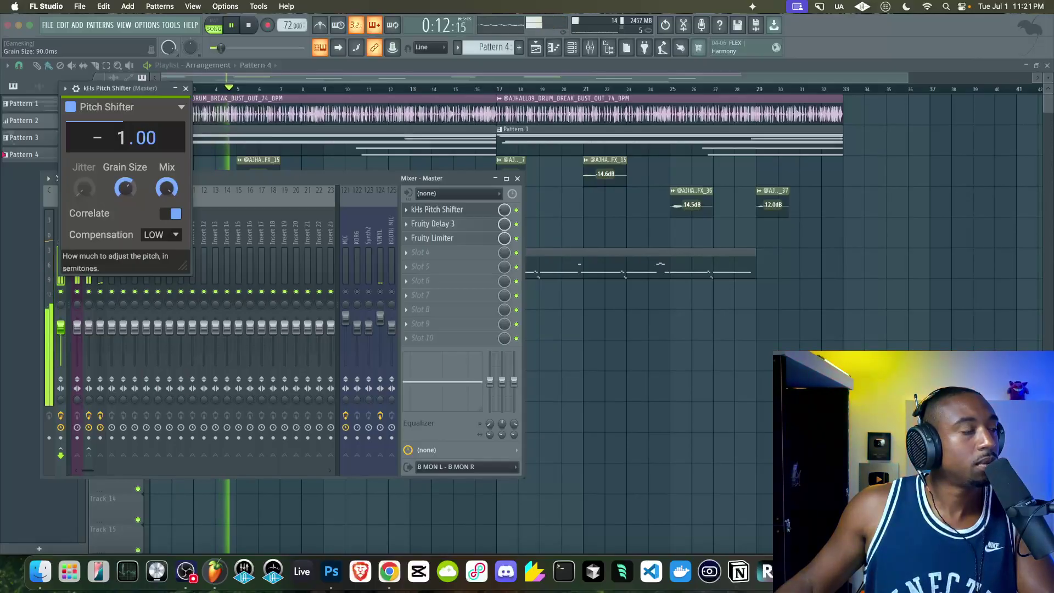
{"action": "left_click_drag", "start_coordinate": [127, 196], "coordinate": [127, 196]}
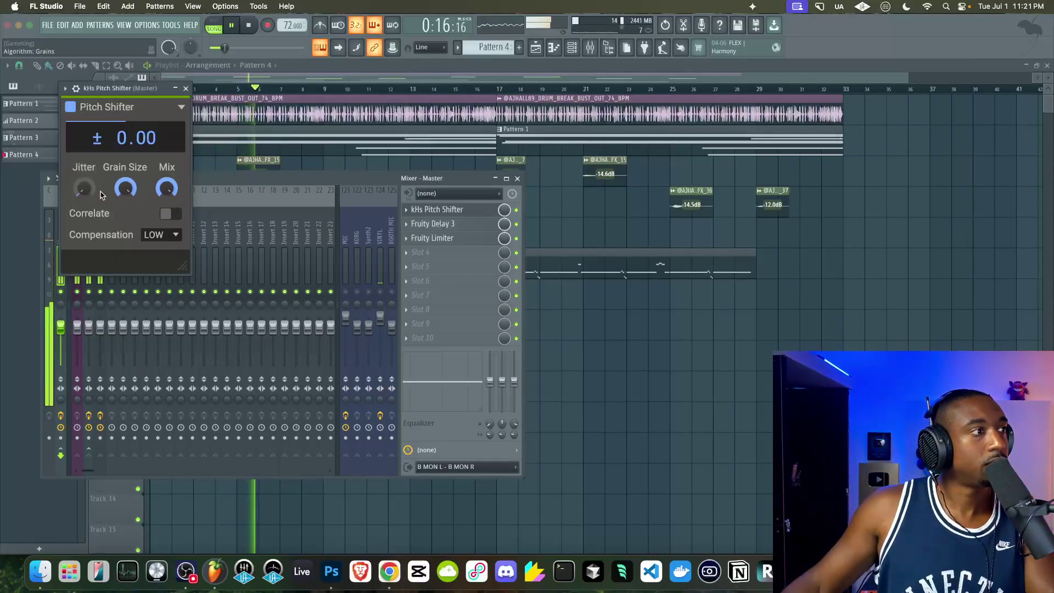
- Set the Pitch Shifter's Compensation to HIGH and raise its Jitter, comparing grain sizes and Correlate settings by ear
{"action": "left_click", "coordinate": [171, 241]}
{"action": "left_click", "coordinate": [160, 262]}
{"action": "left_click_drag", "start_coordinate": [83, 183], "coordinate": [123, 195]}
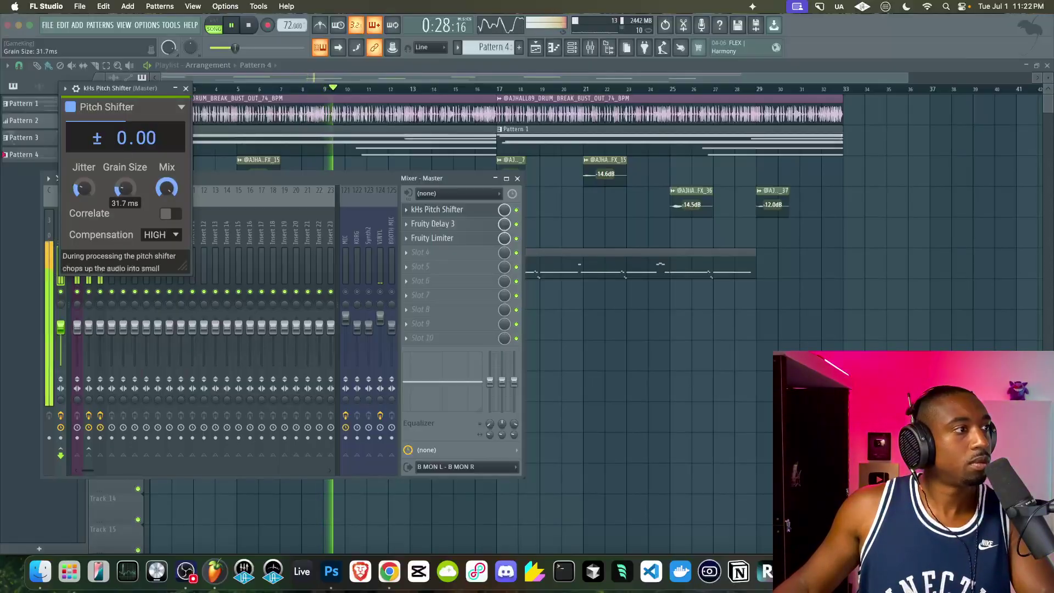
{"action": "left_click", "coordinate": [170, 213]}
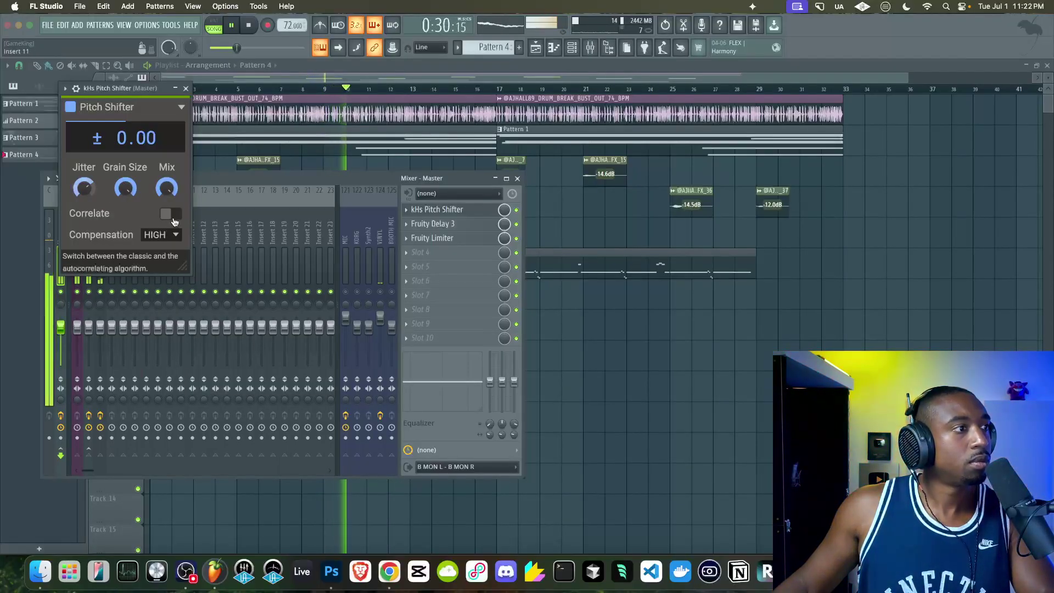
- Stop playback, bypass the Master's kHs Pitch Shifter and copy it onto the Xpand!2 mixer track behind Fruity Limiter
{"action": "key", "text": "space"}
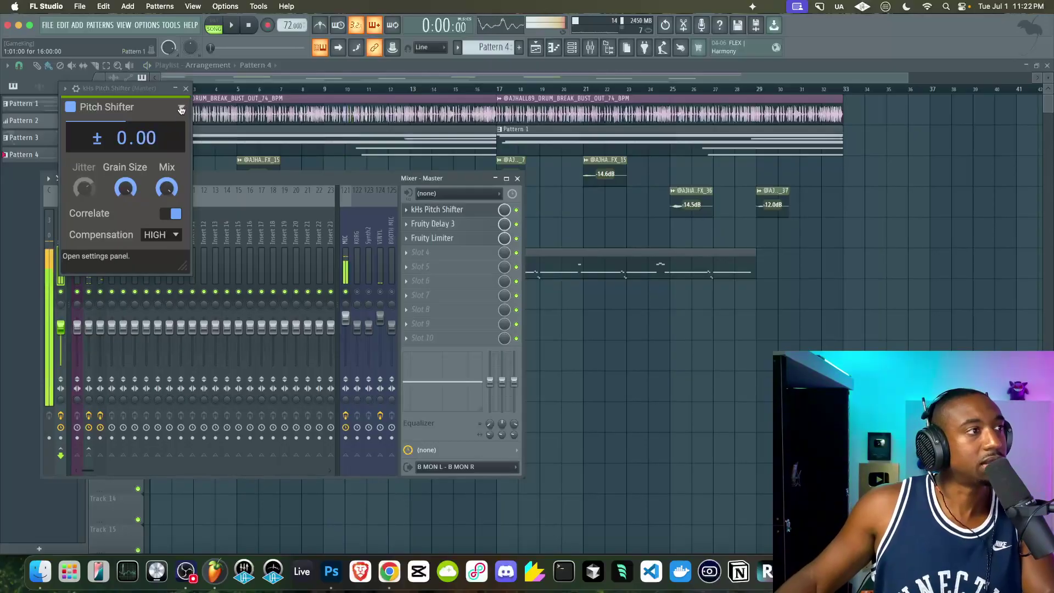
{"action": "left_click", "coordinate": [186, 89]}
{"action": "left_click", "coordinate": [103, 248]}
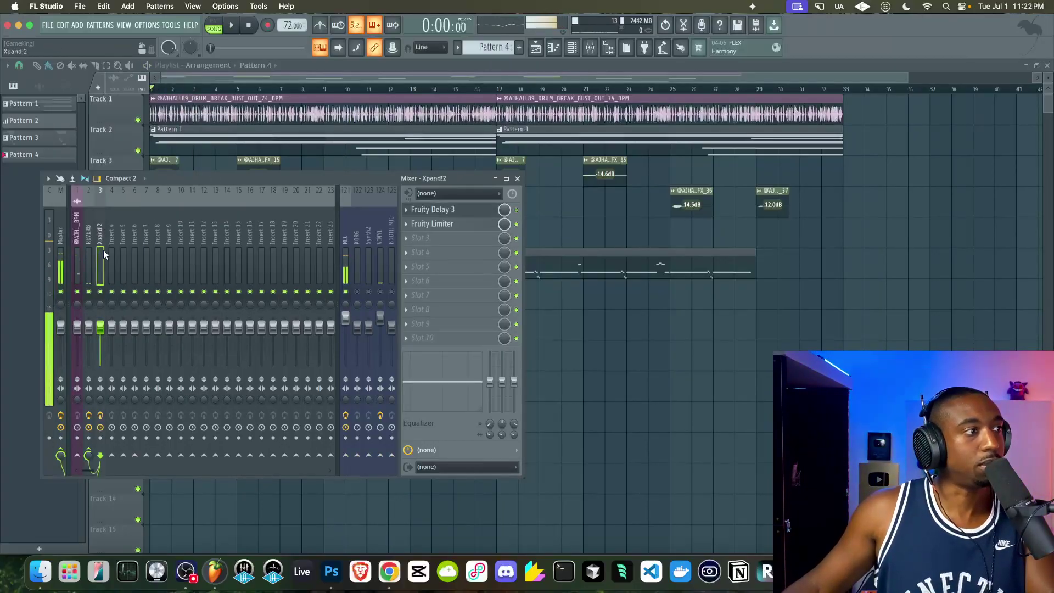
{"action": "left_click", "coordinate": [63, 238]}
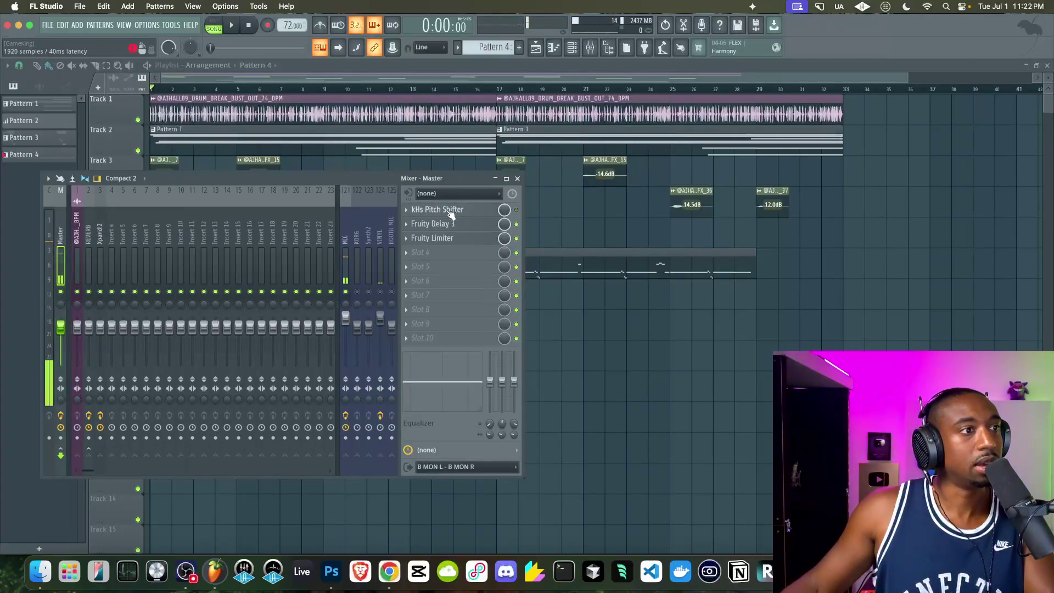
{"action": "left_click", "coordinate": [407, 211]}
{"action": "left_click_drag", "start_coordinate": [422, 273], "coordinate": [99, 247]}
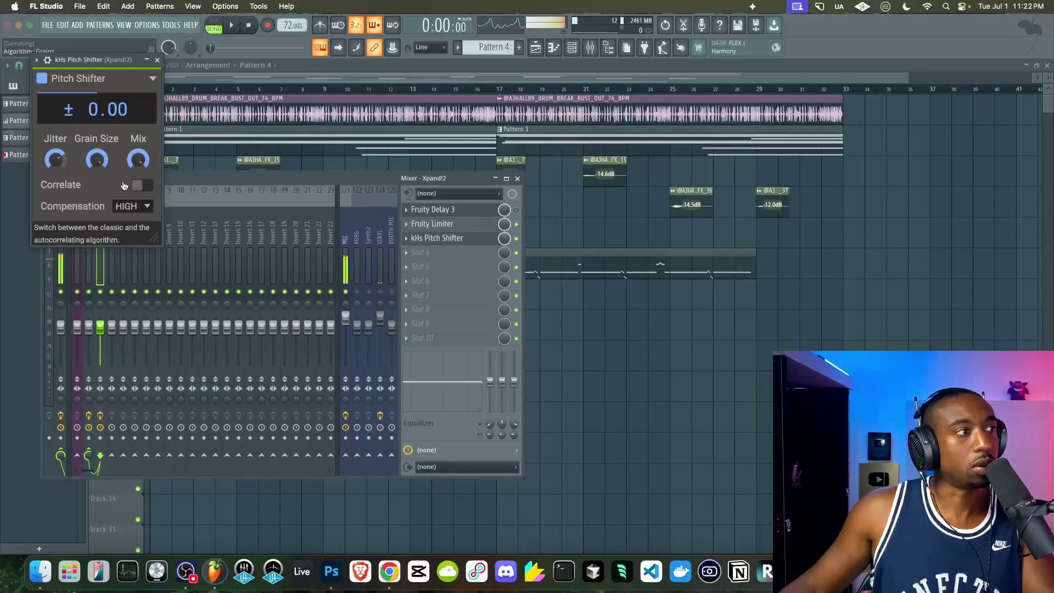
- Adjust the Jitter of the Xpand!2 track's Pitch Shifter by ear while the beat plays from the start
{"action": "key", "text": "space"}
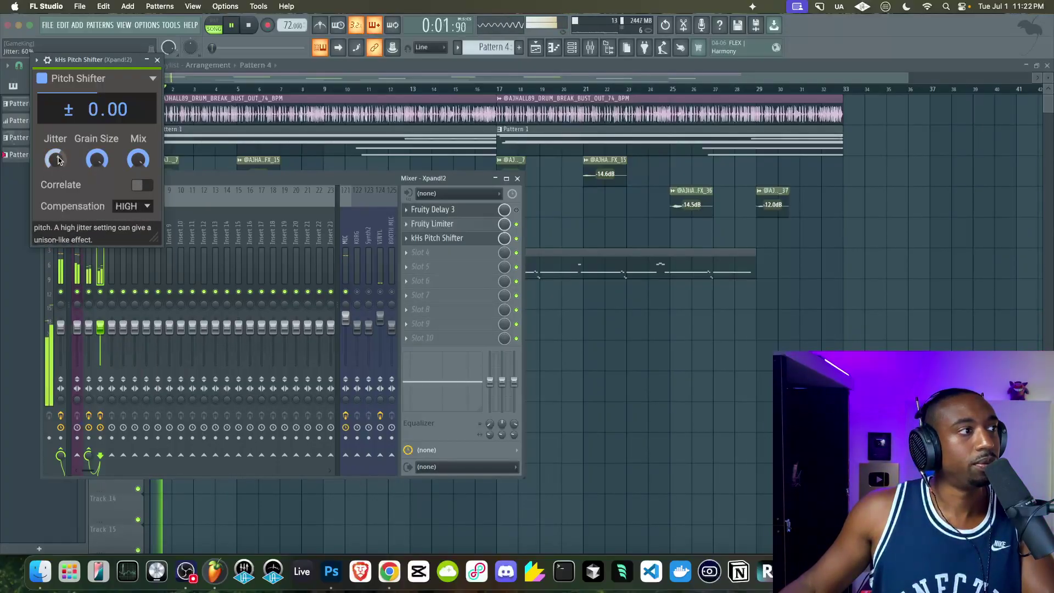
{"action": "key", "text": "space"}
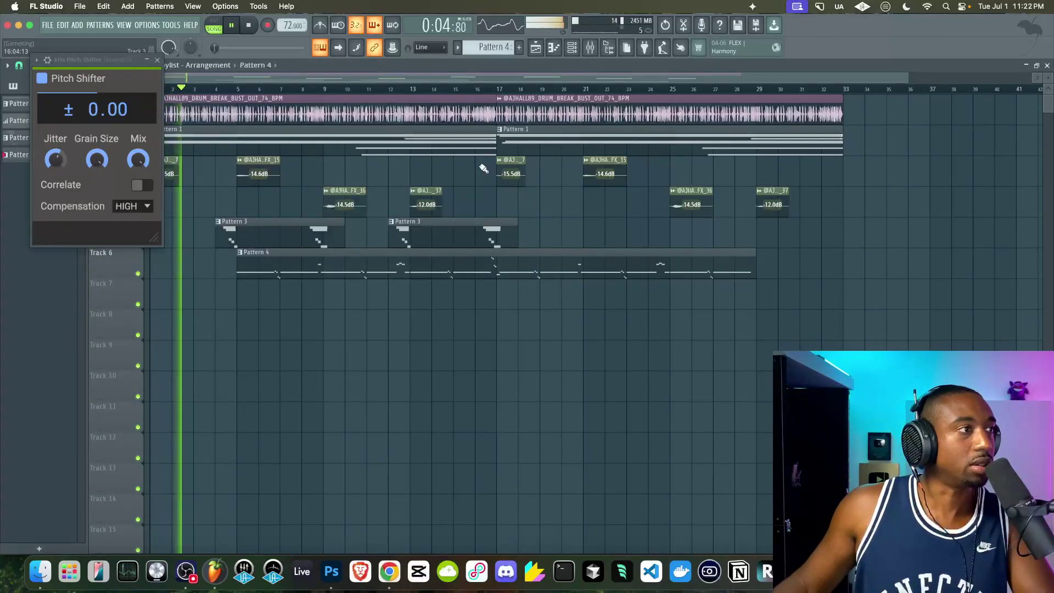
{"action": "left_click", "coordinate": [590, 48]}
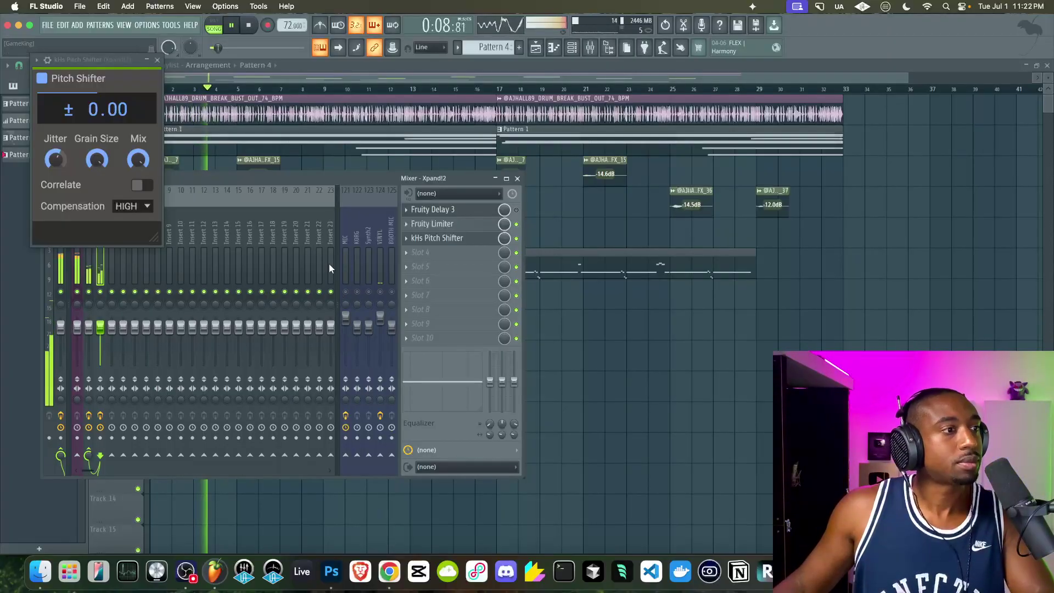
{"action": "left_click", "coordinate": [438, 237]}
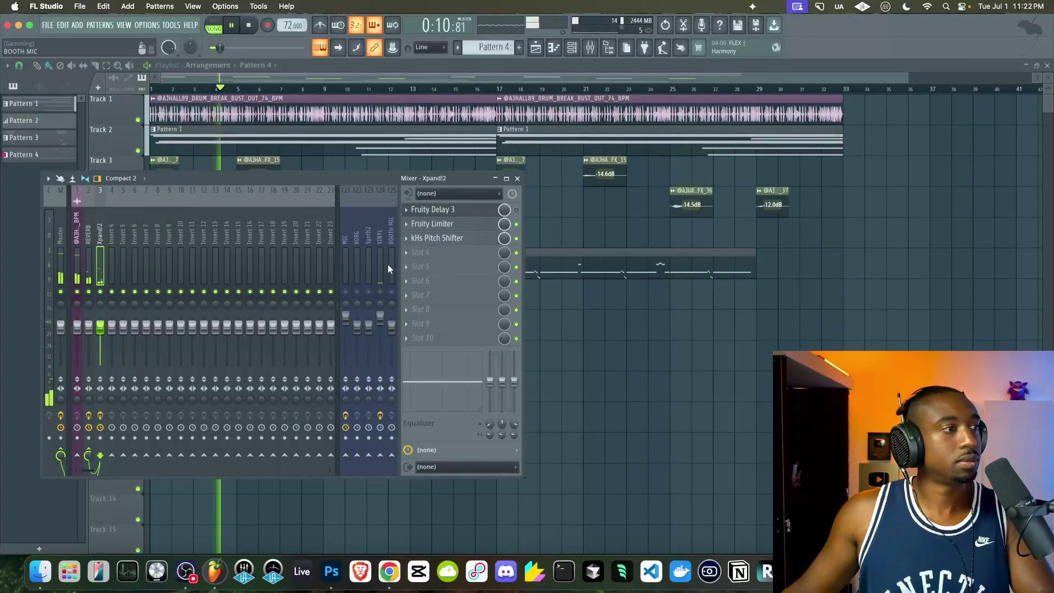
{"action": "right_click", "coordinate": [663, 365]}
{"action": "left_click", "coordinate": [595, 48]}
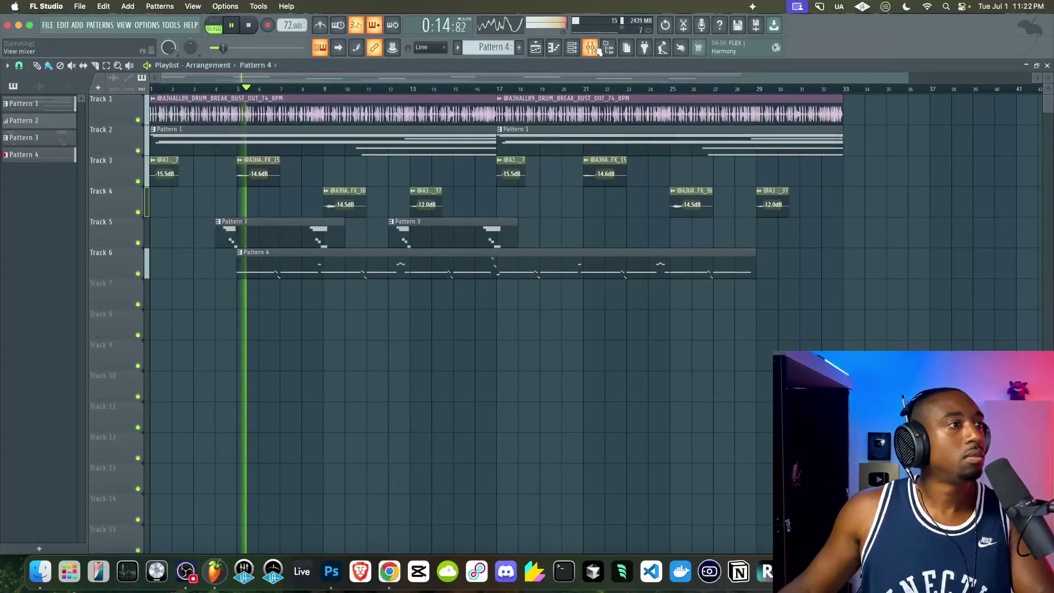
- Free the Master's second effect slot and insert uaudio_ssl_g_bus_compressor there, ahead of Fruity Delay 3
{"action": "left_click", "coordinate": [591, 49]}
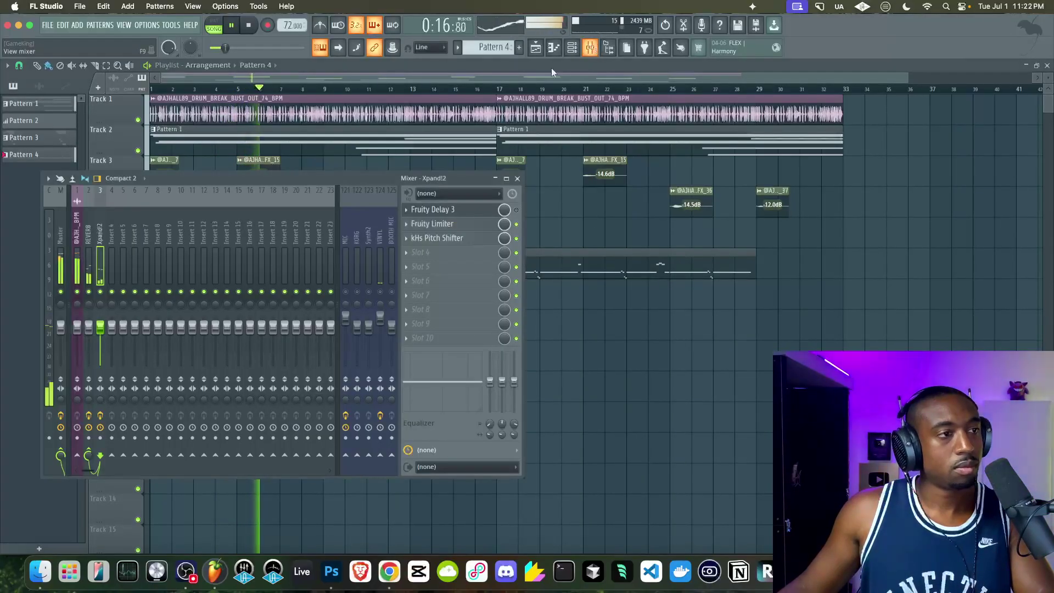
{"action": "left_click", "coordinate": [64, 253]}
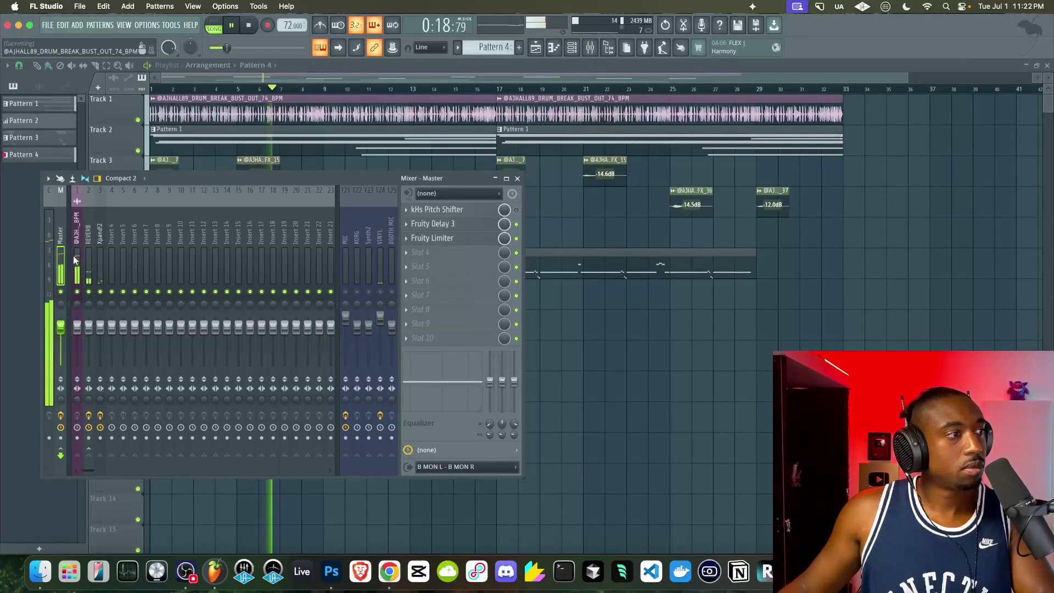
{"action": "right_click", "coordinate": [603, 320]}
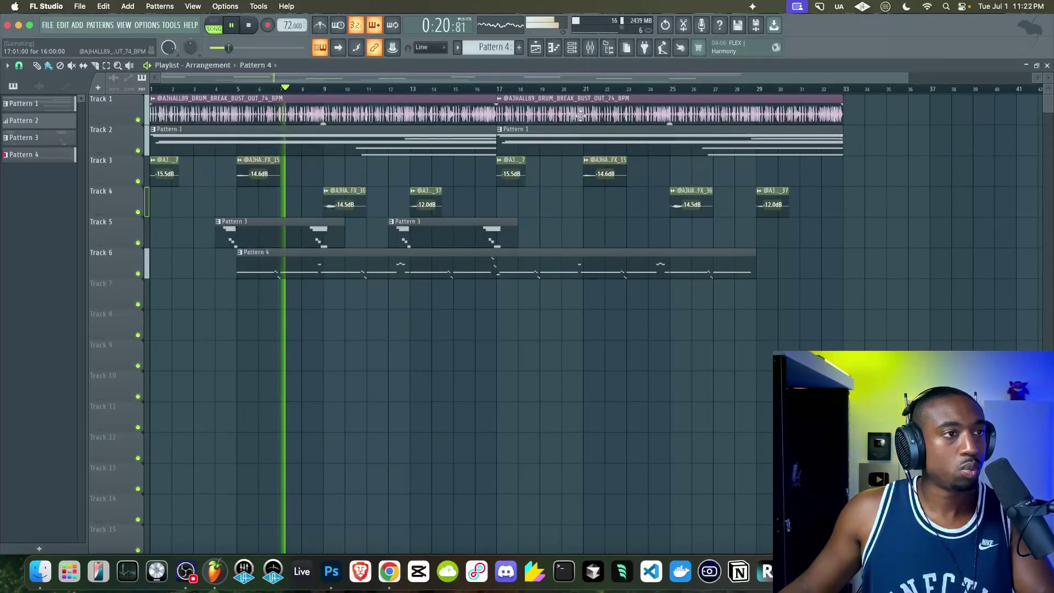
{"action": "left_click", "coordinate": [590, 49]}
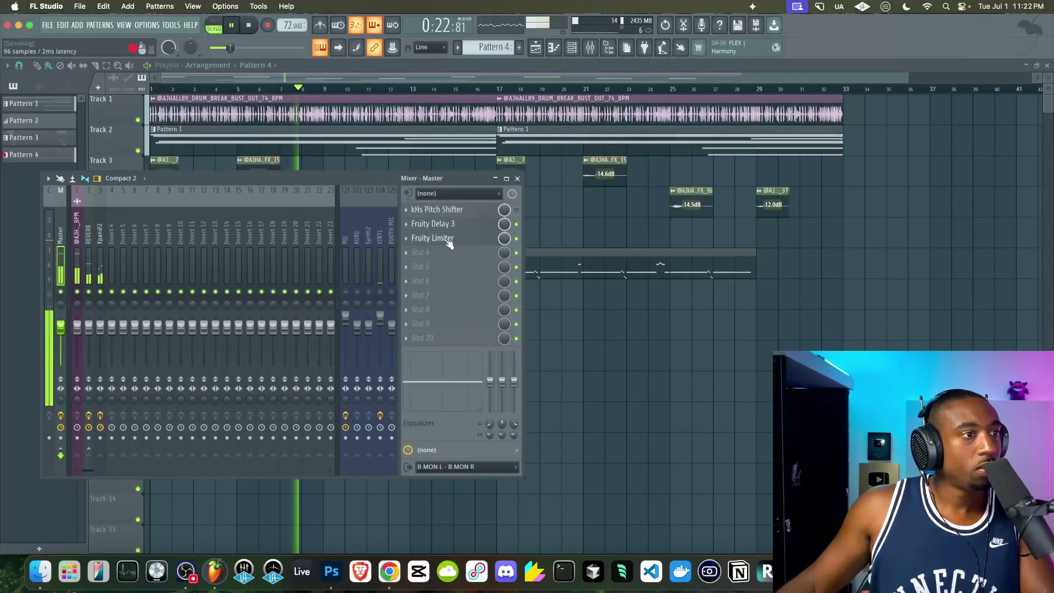
{"action": "left_click_drag", "start_coordinate": [449, 257], "coordinate": [449, 242]}
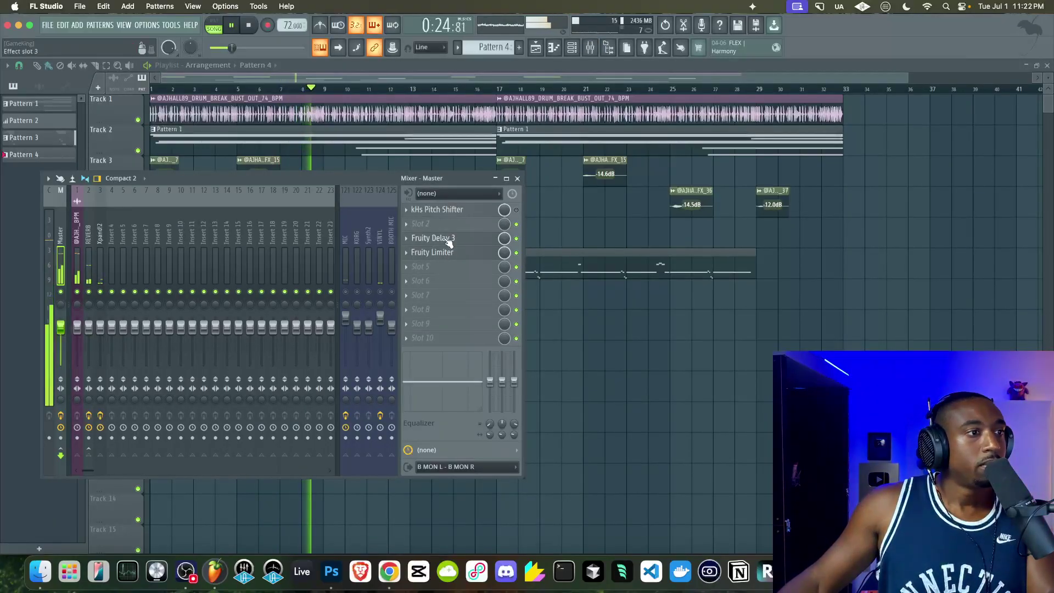
{"action": "left_click", "coordinate": [443, 227]}
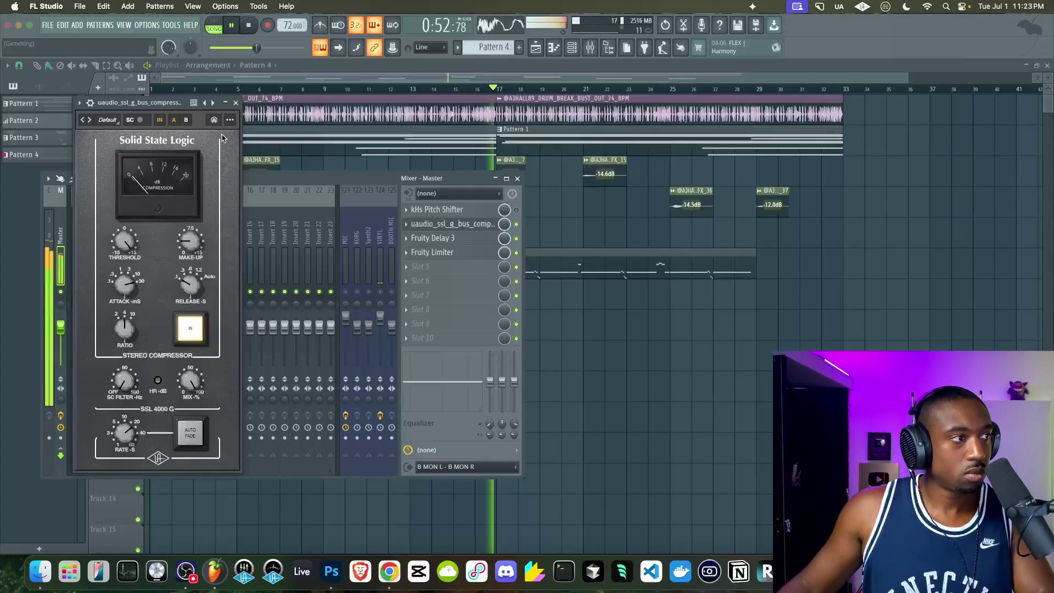
{"action": "left_click", "coordinate": [236, 103]}
{"action": "key", "text": "F9"}
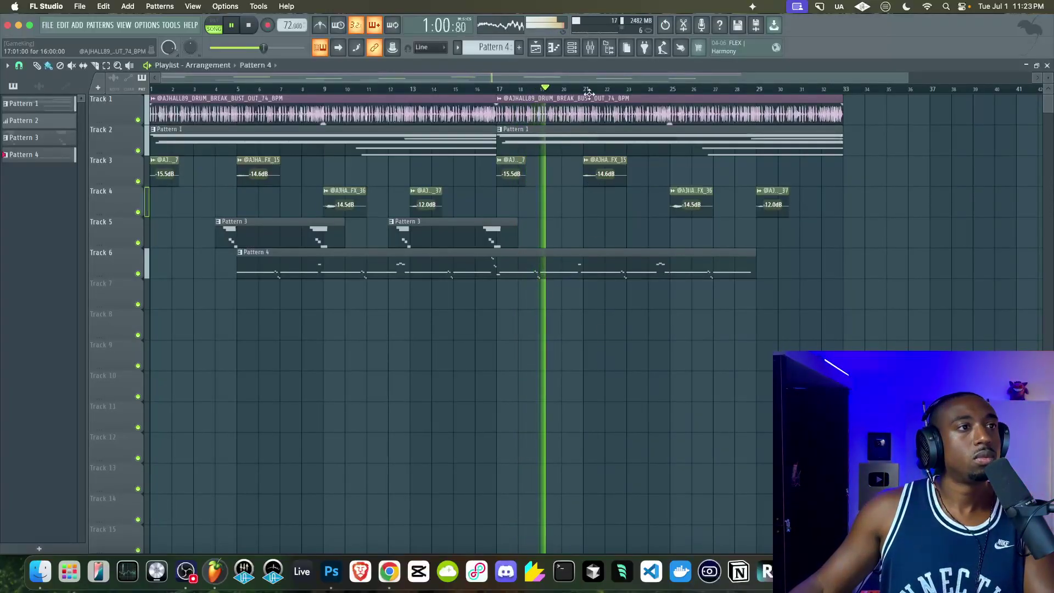
- Set the modulation time of the Master's Fruity Delay 3 to about 43.3%
{"action": "left_click", "coordinate": [592, 50]}
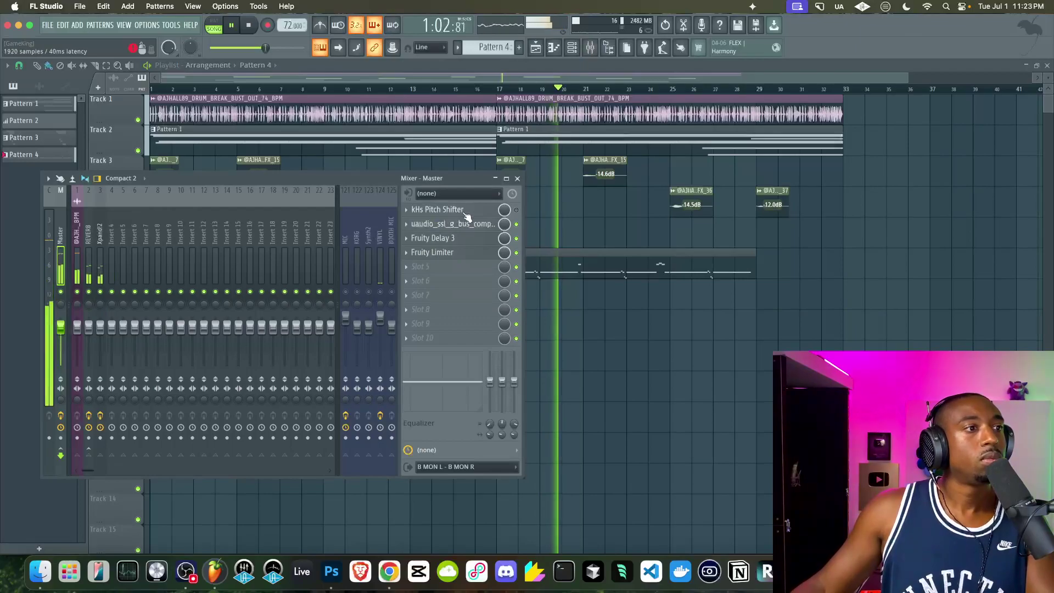
{"action": "left_click", "coordinate": [437, 238]}
{"action": "mouse_move", "coordinate": [242, 279]}
{"action": "left_mouse_down"}
{"action": "mouse_move", "coordinate": [242, 303]}
{"action": "mouse_move", "coordinate": [237, 287]}
{"action": "left_mouse_up"}
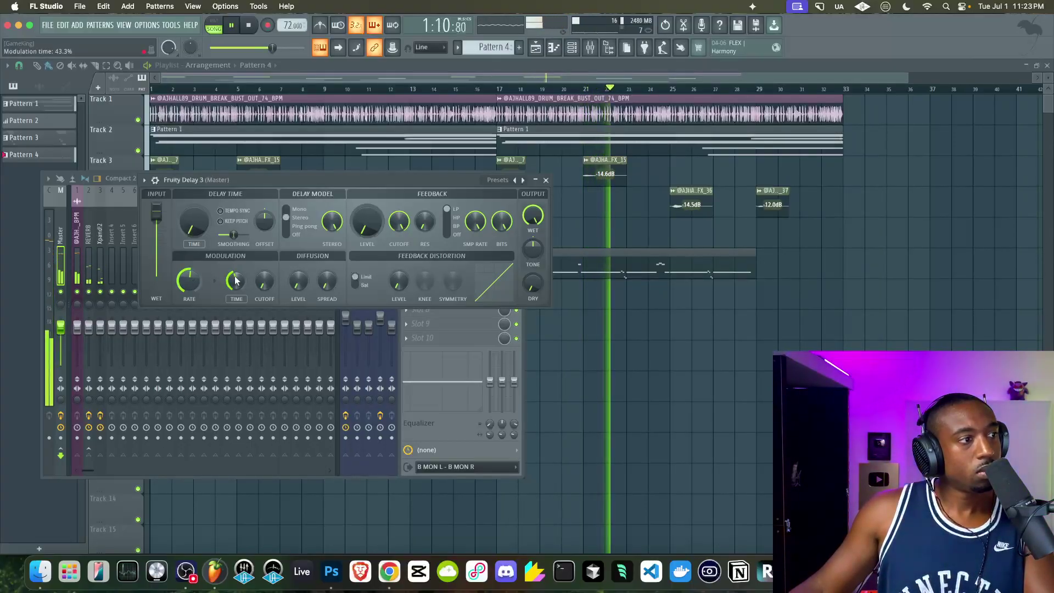
{"action": "left_click", "coordinate": [546, 180]}
{"action": "left_click", "coordinate": [517, 178]}
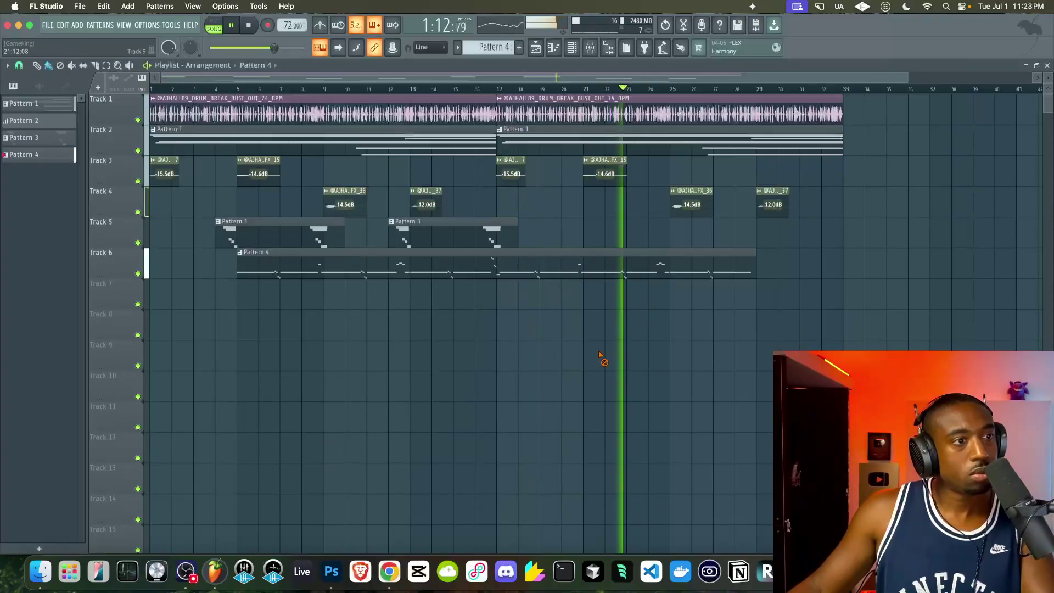
- Listen to the rest of the arrangement while checking the Xpand!2 mixer track and its reverb send, and stop playback
{"action": "left_click", "coordinate": [599, 46]}
{"action": "left_click", "coordinate": [103, 261]}
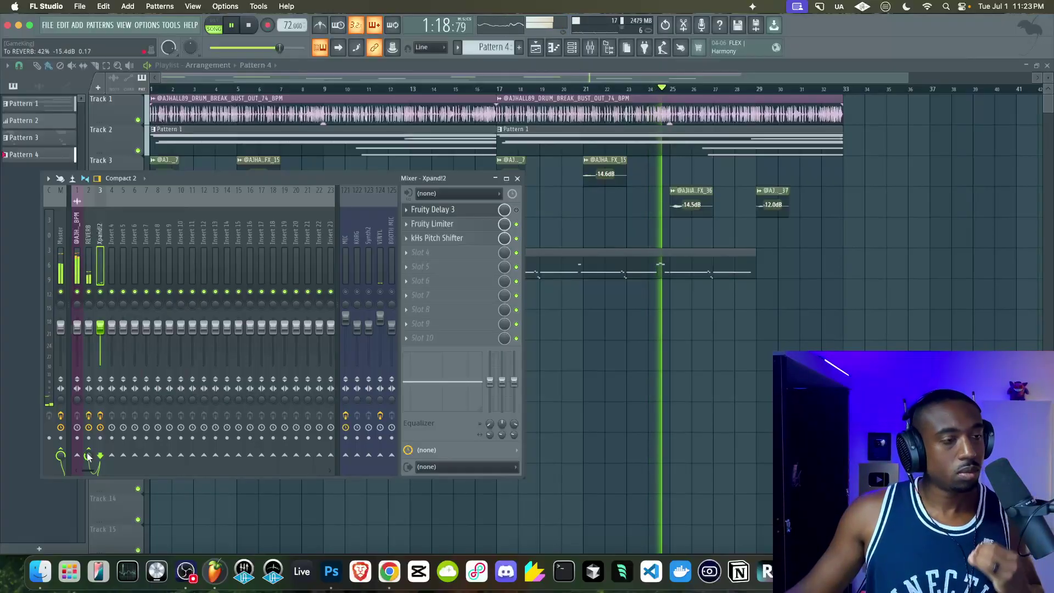
{"action": "key", "text": "F9"}
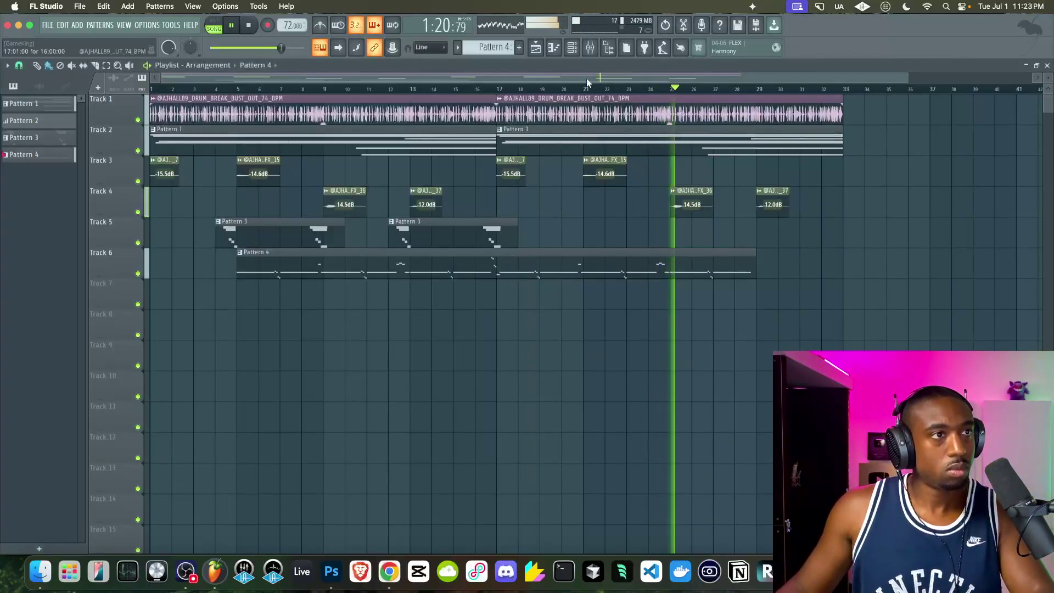
{"action": "key", "text": "F9"}
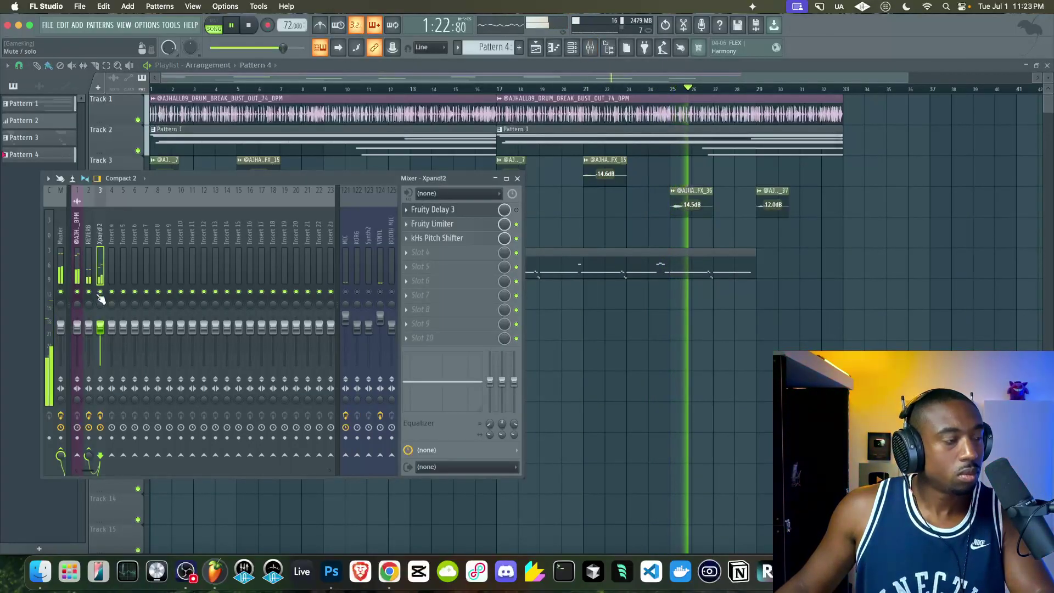
{"action": "key", "text": "F9"}
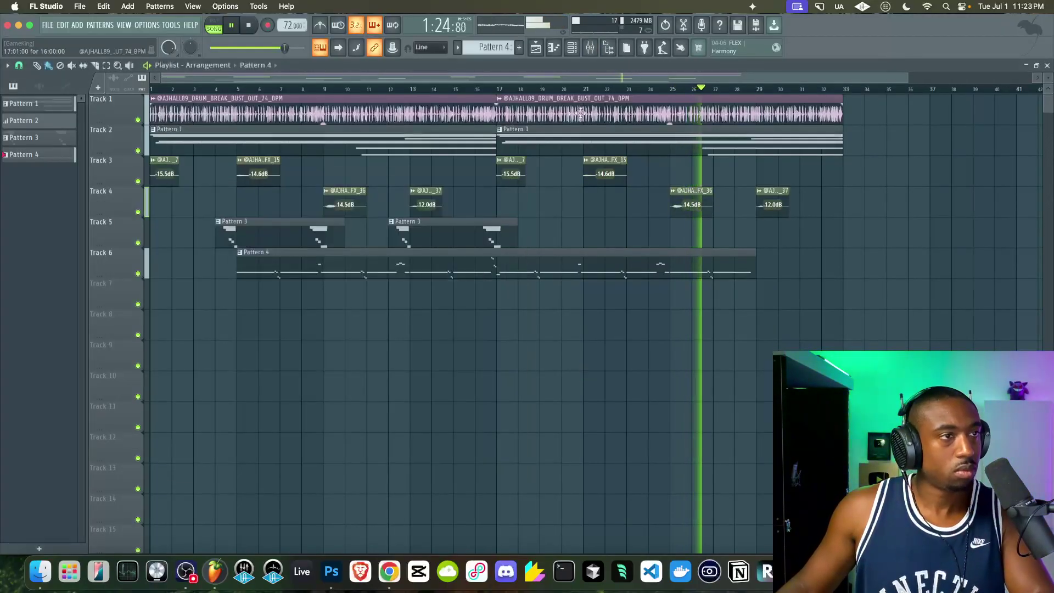
{"action": "left_click", "coordinate": [590, 47]}
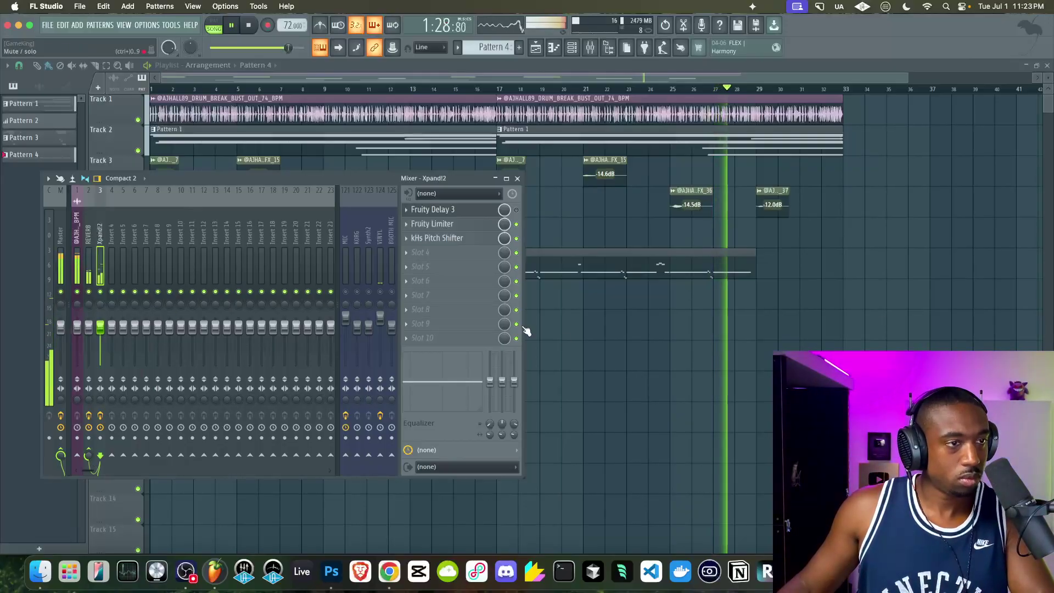
{"action": "key", "text": "F9"}
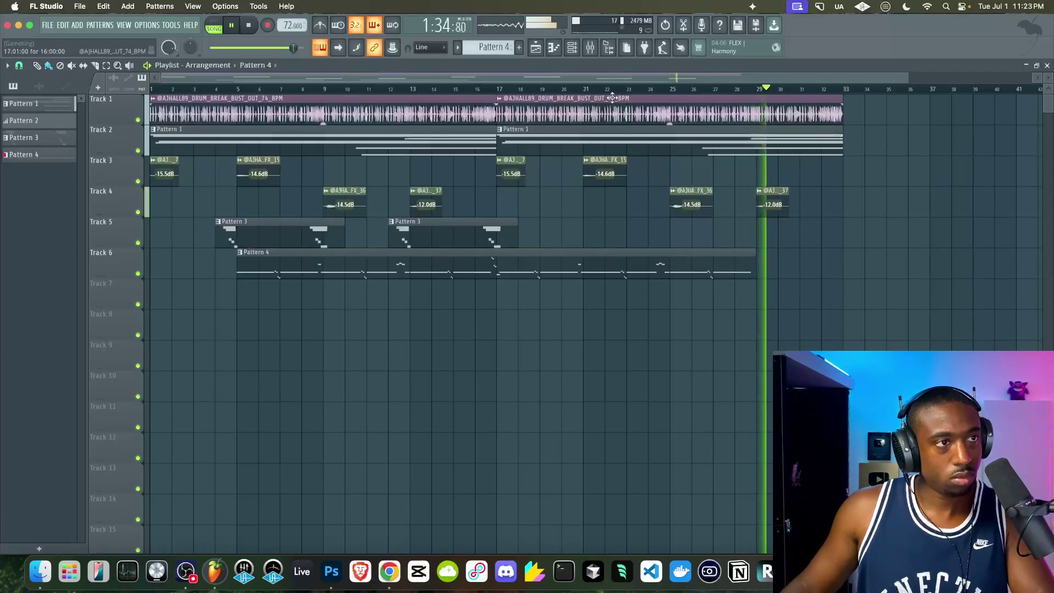
{"action": "key", "text": "F9"}
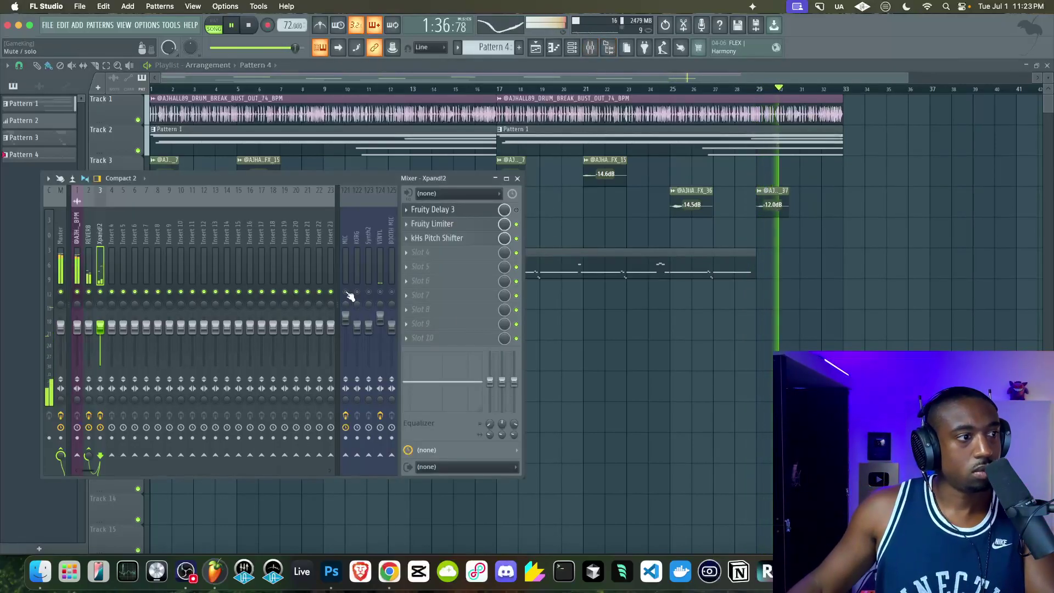
{"action": "key", "text": "space"}
{"action": "key", "text": "F9"}
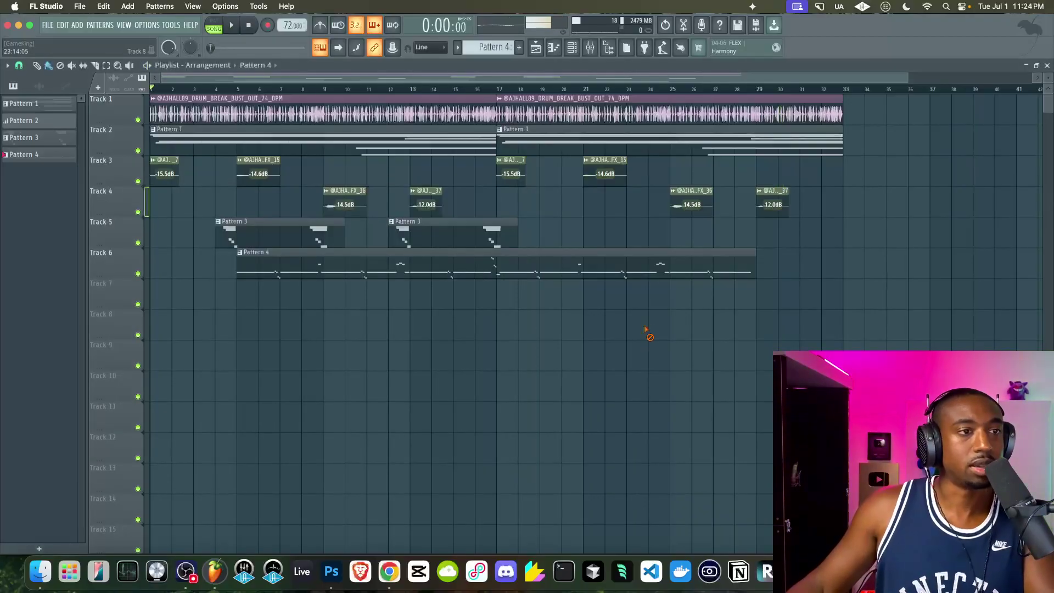